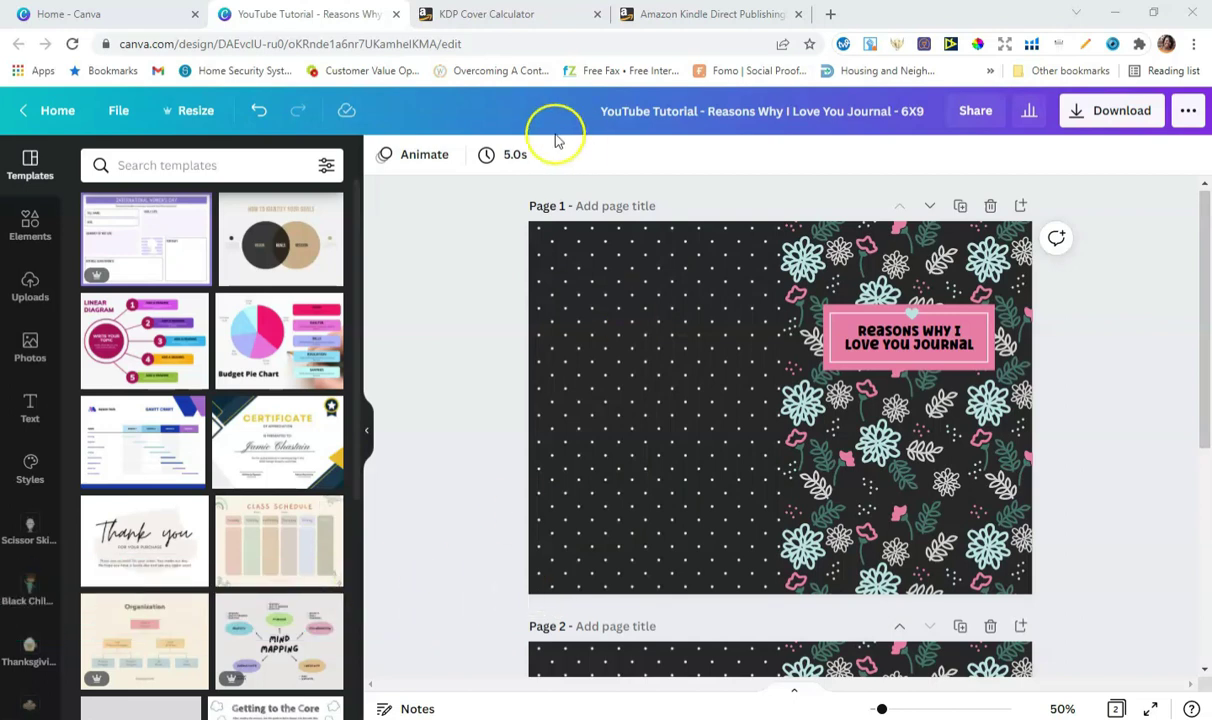
# - In the KDP Cover Calculator, specify a Hardcover binding with a Black & white interior and White paper
pyautogui.click(521, 18)
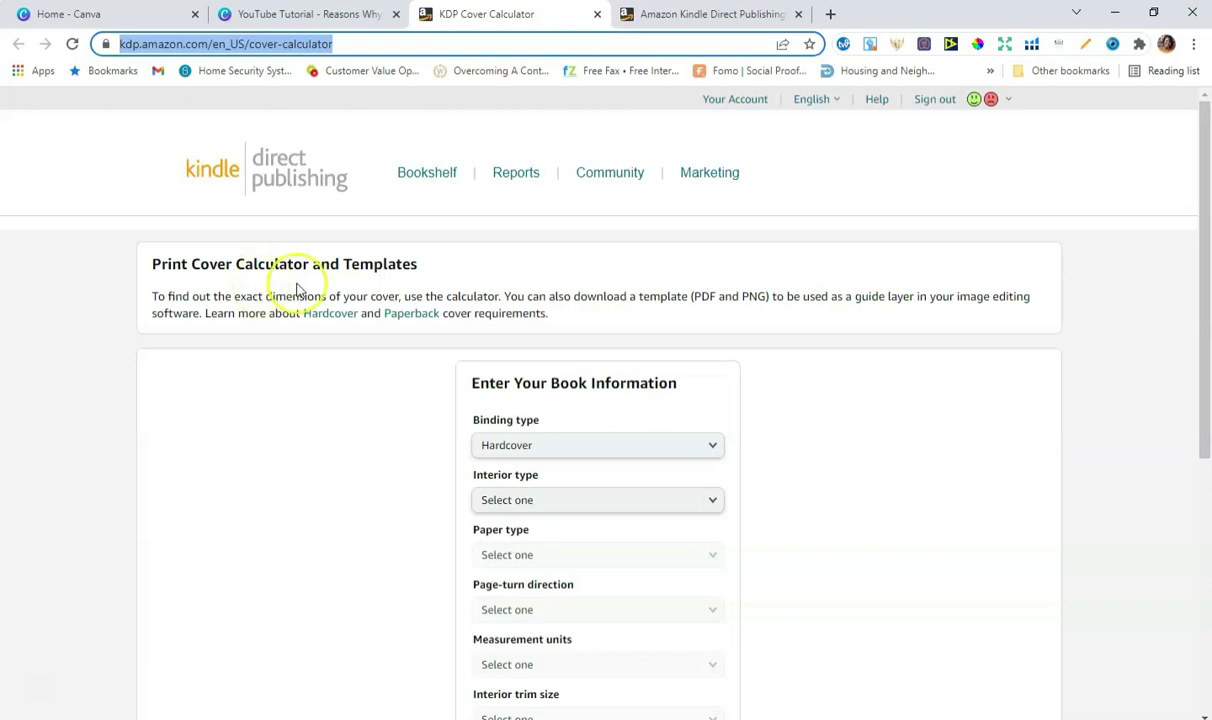
pyautogui.scroll(-2, 845, 360)
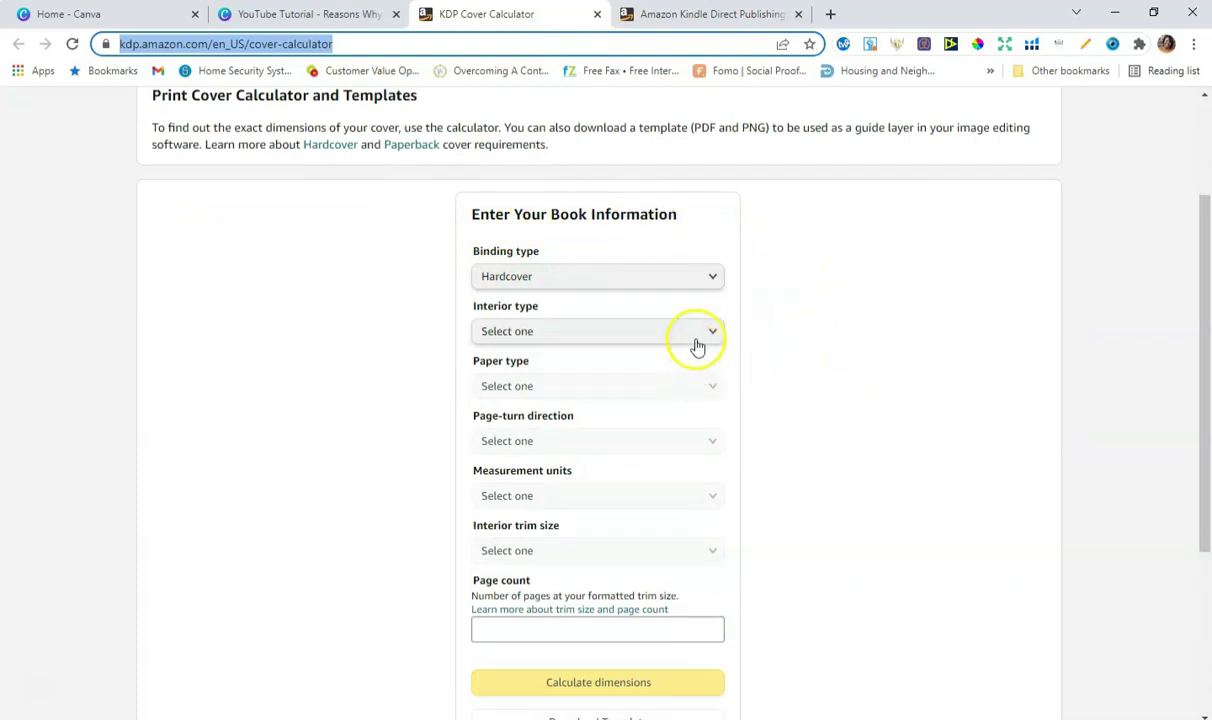
pyautogui.click(712, 280)
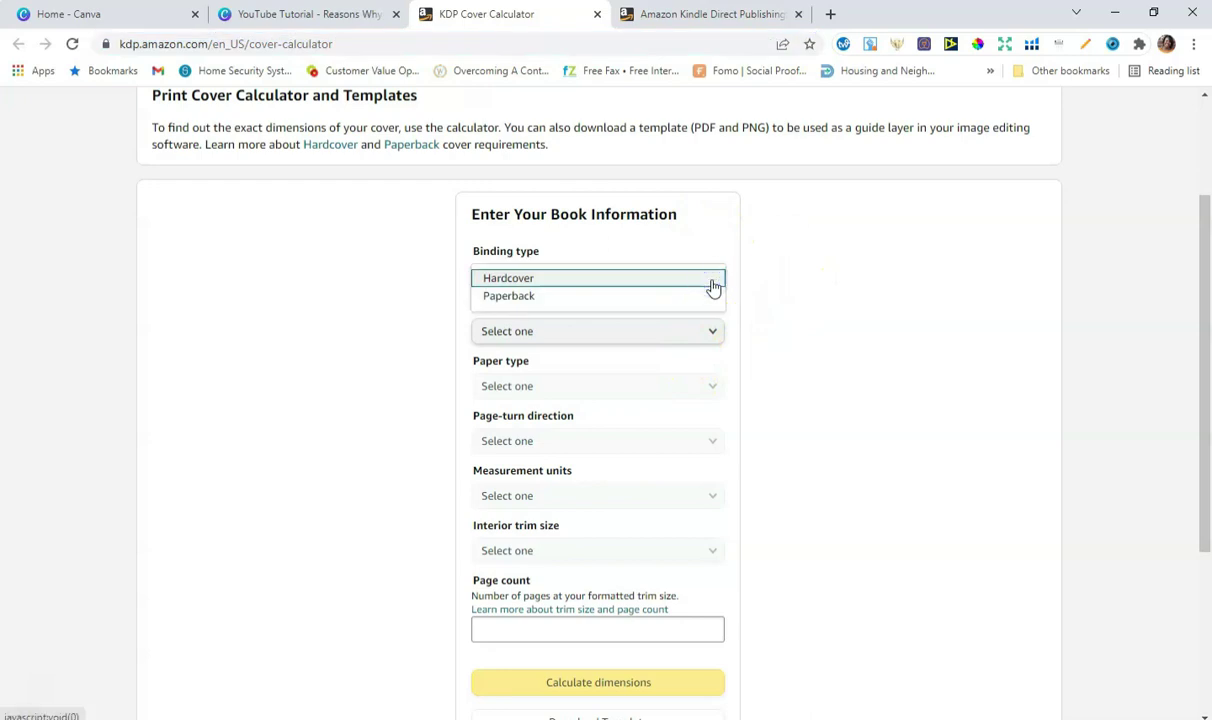
pyautogui.click(877, 390)
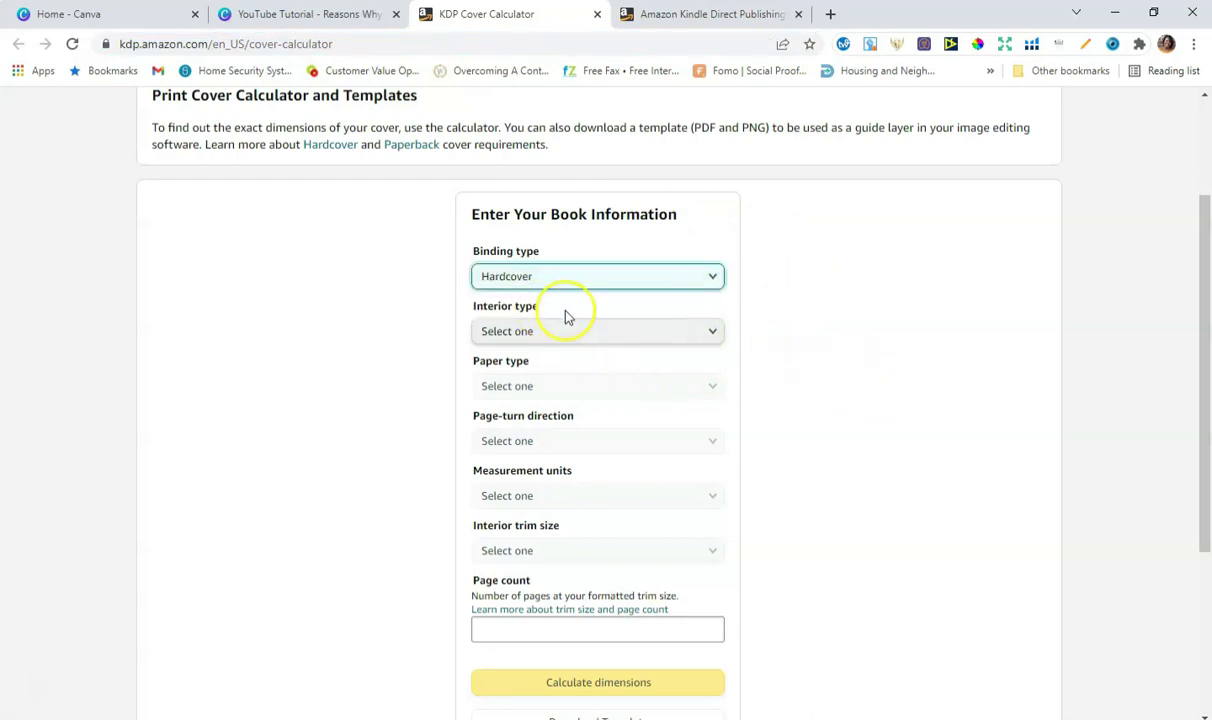
pyautogui.click(684, 334)
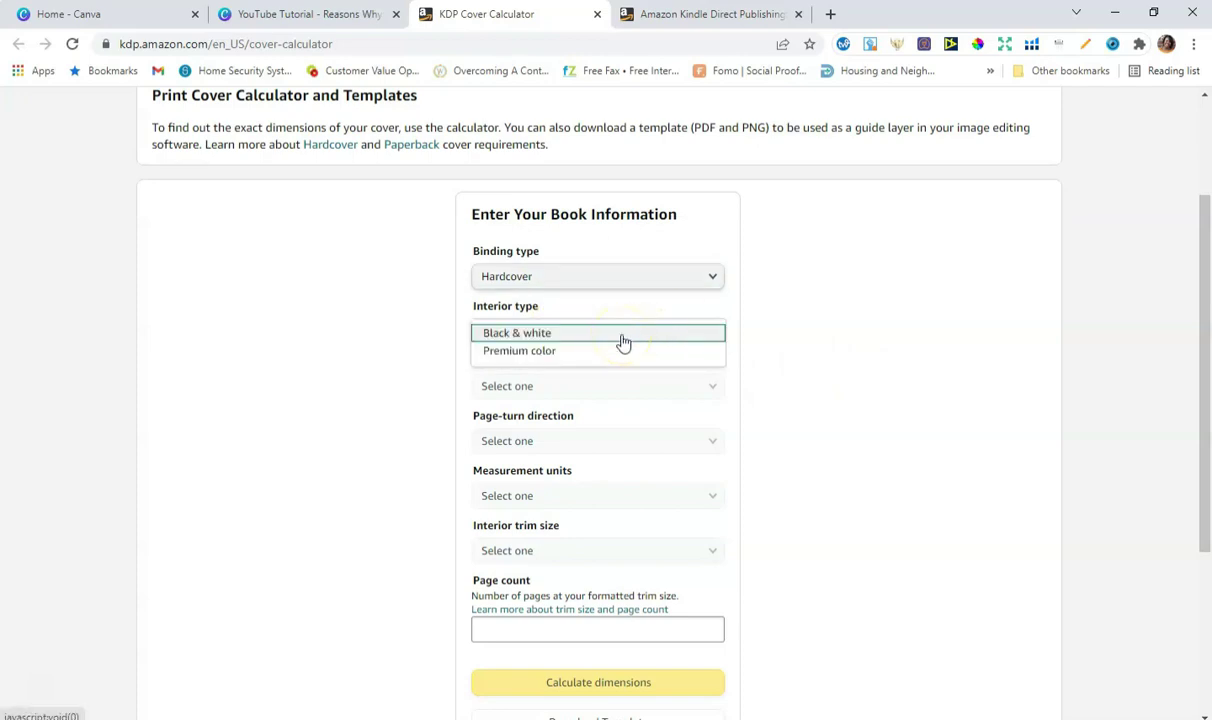
pyautogui.click(555, 342)
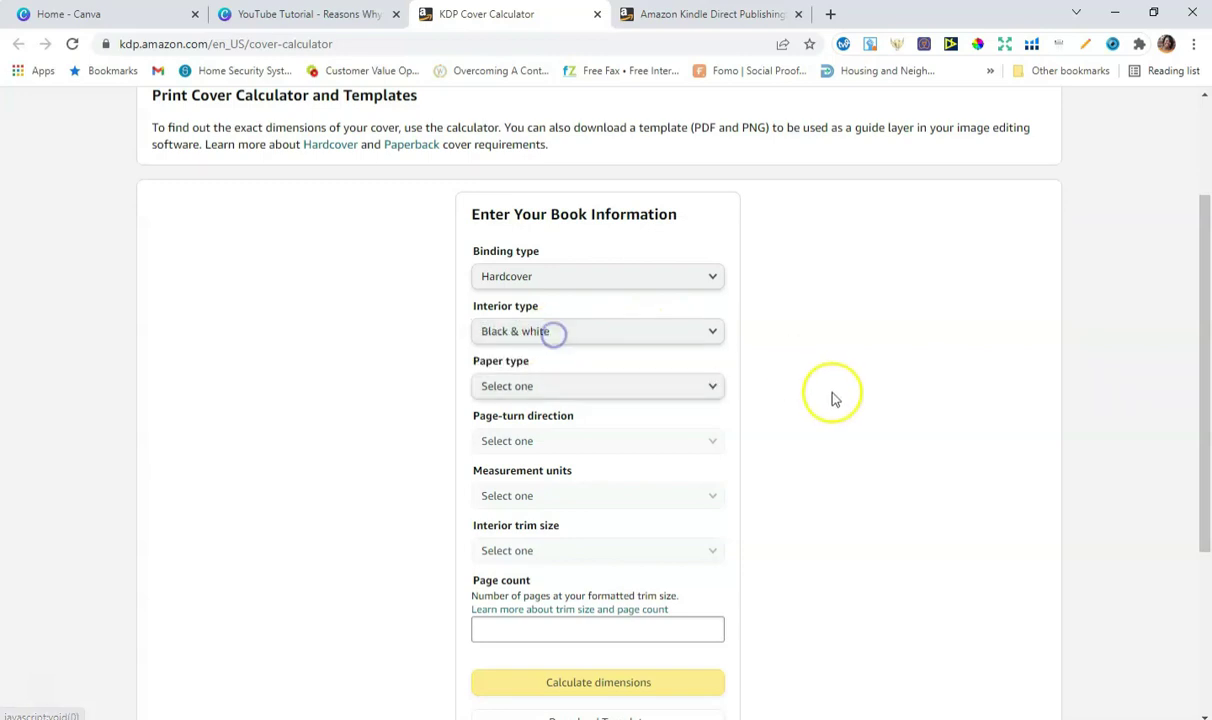
pyautogui.click(712, 396)
pyautogui.click(532, 406)
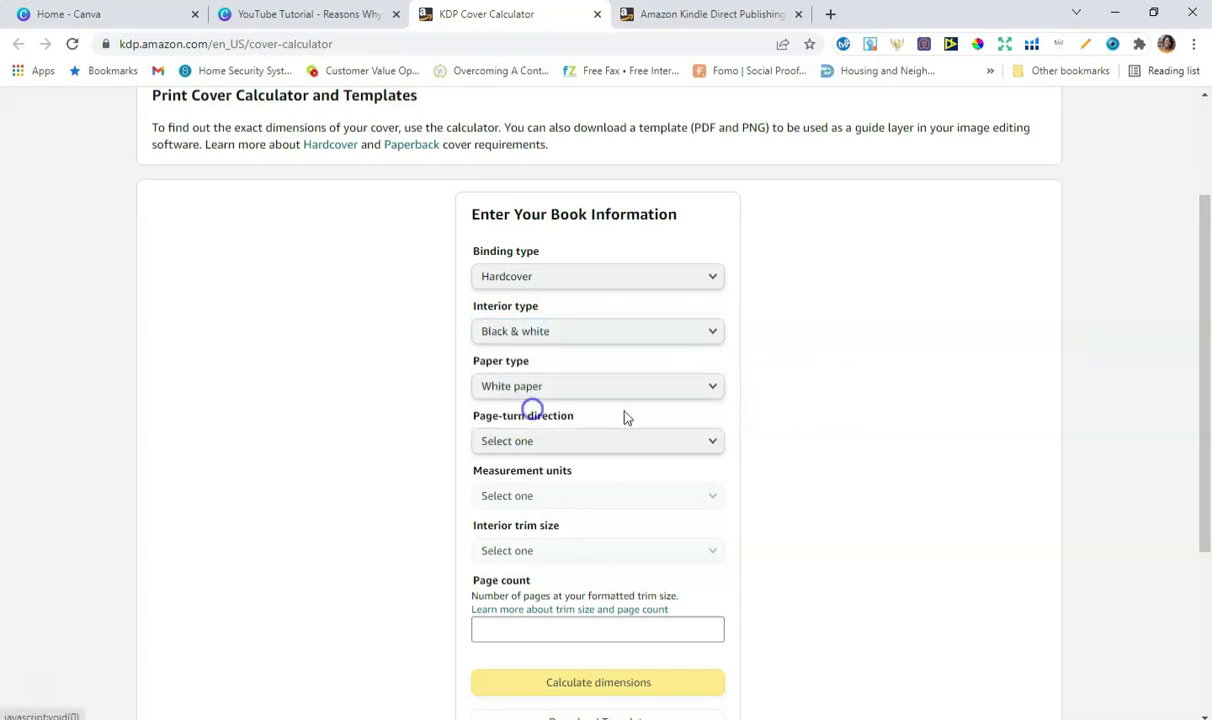
pyautogui.scroll(-1, 818, 414)
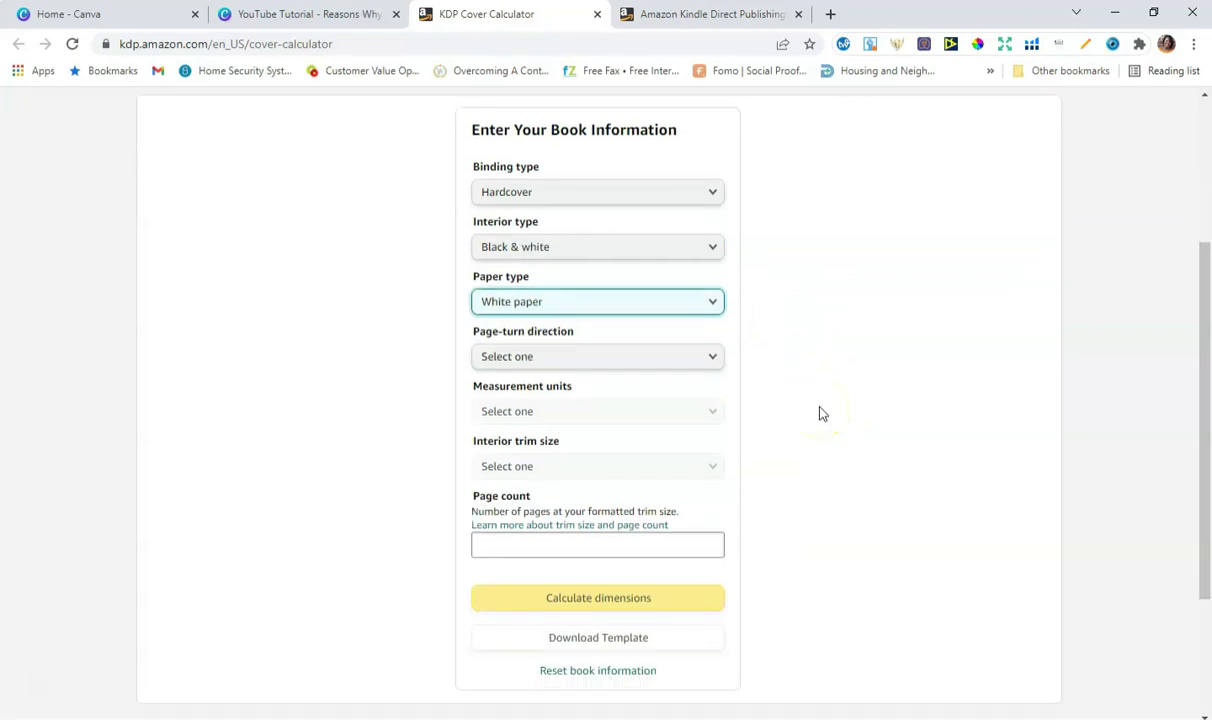
# - Set the page-turn direction to Left to Right, the measurement units to Inches and the interior trim size to 6 x 9 in
pyautogui.click(716, 366)
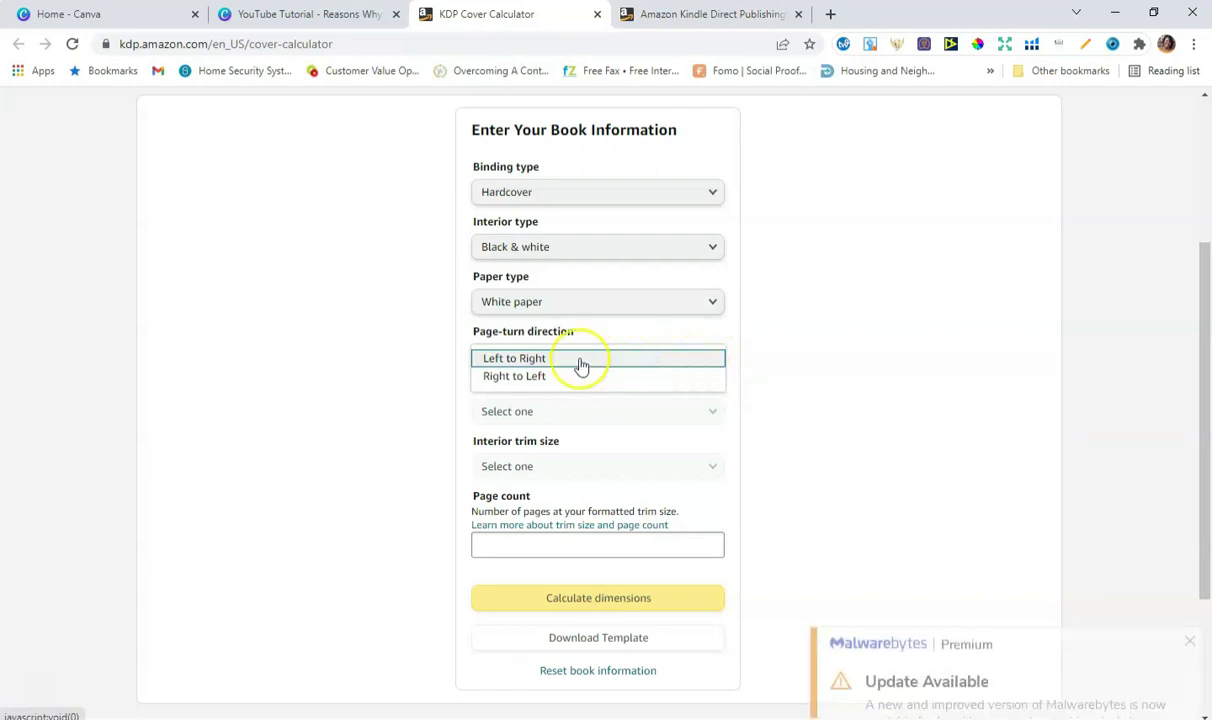
pyautogui.click(548, 357)
pyautogui.click(1183, 548)
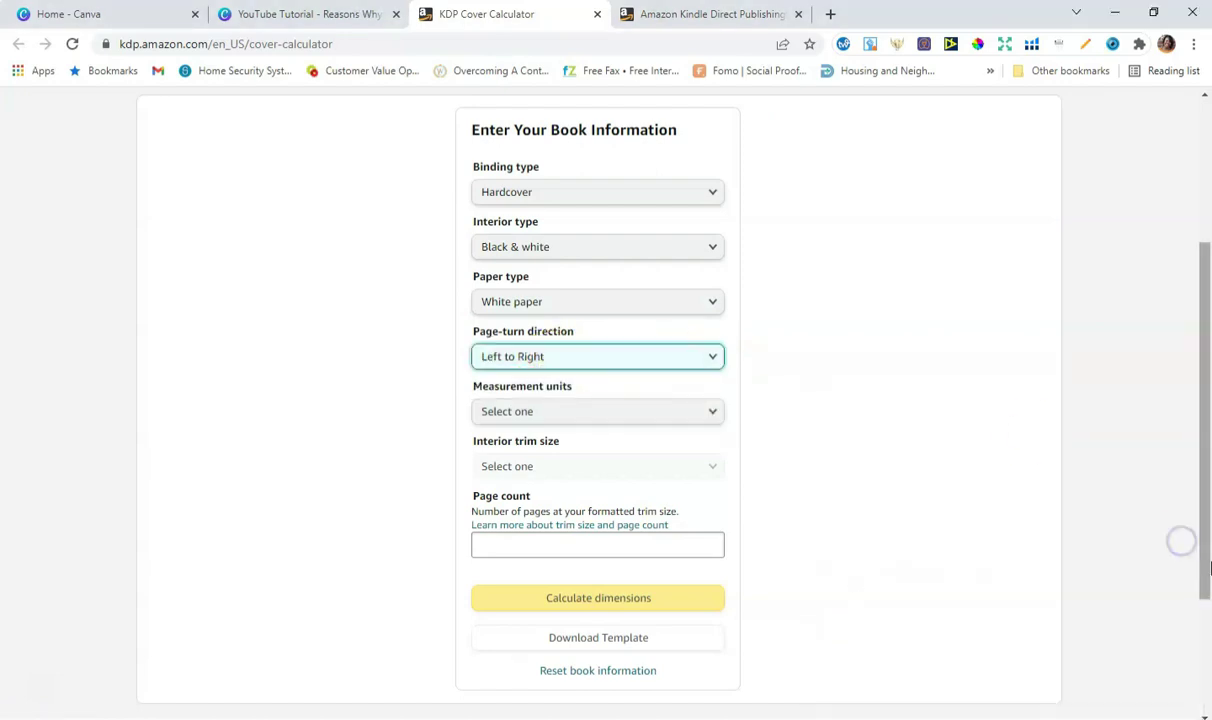
pyautogui.click(707, 420)
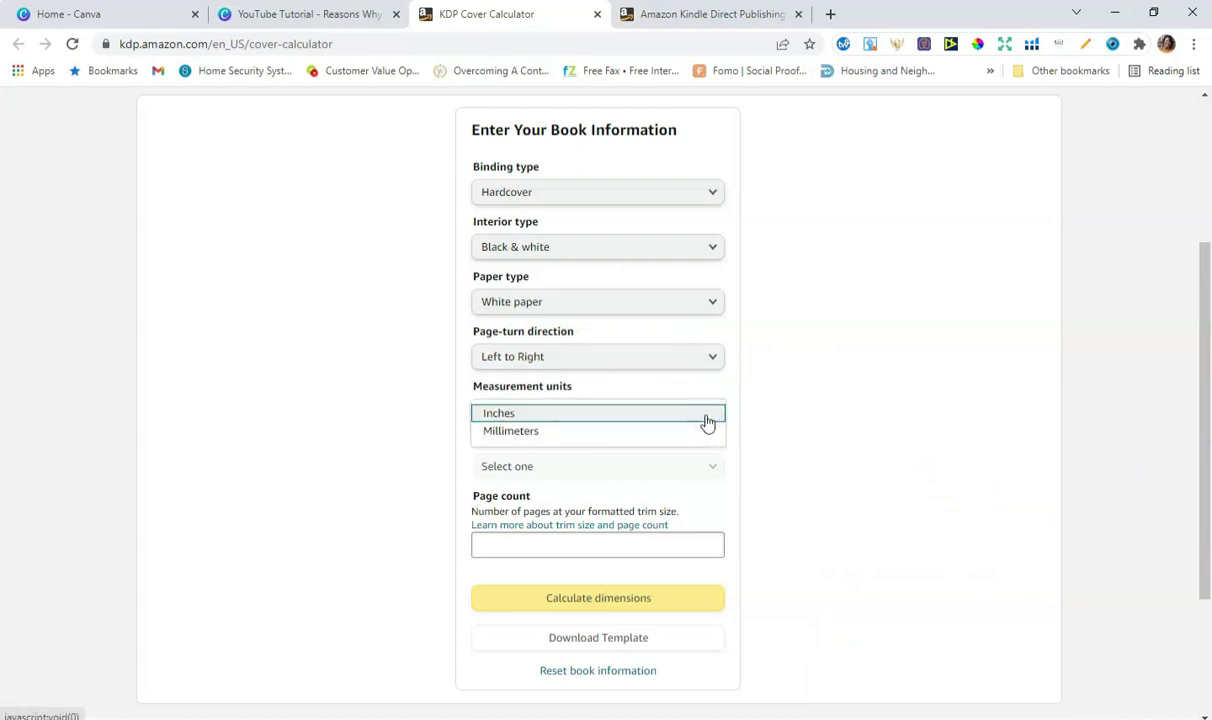
pyautogui.click(706, 416)
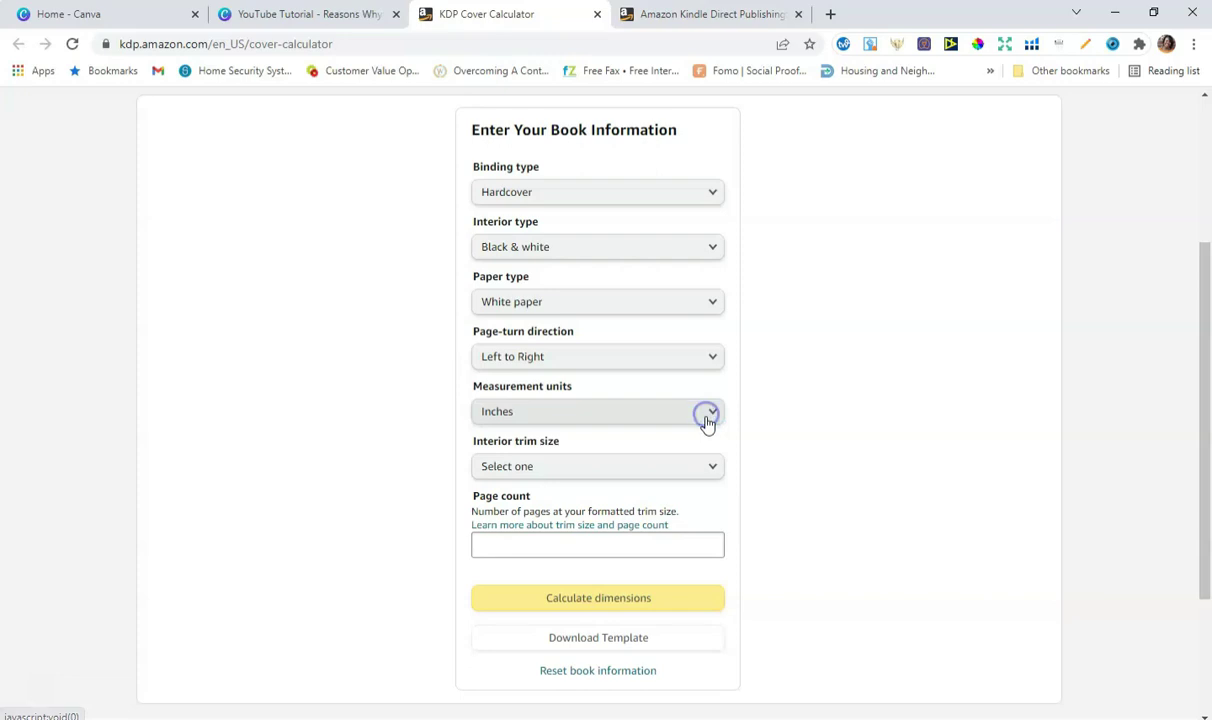
pyautogui.scroll(-1, 800, 408)
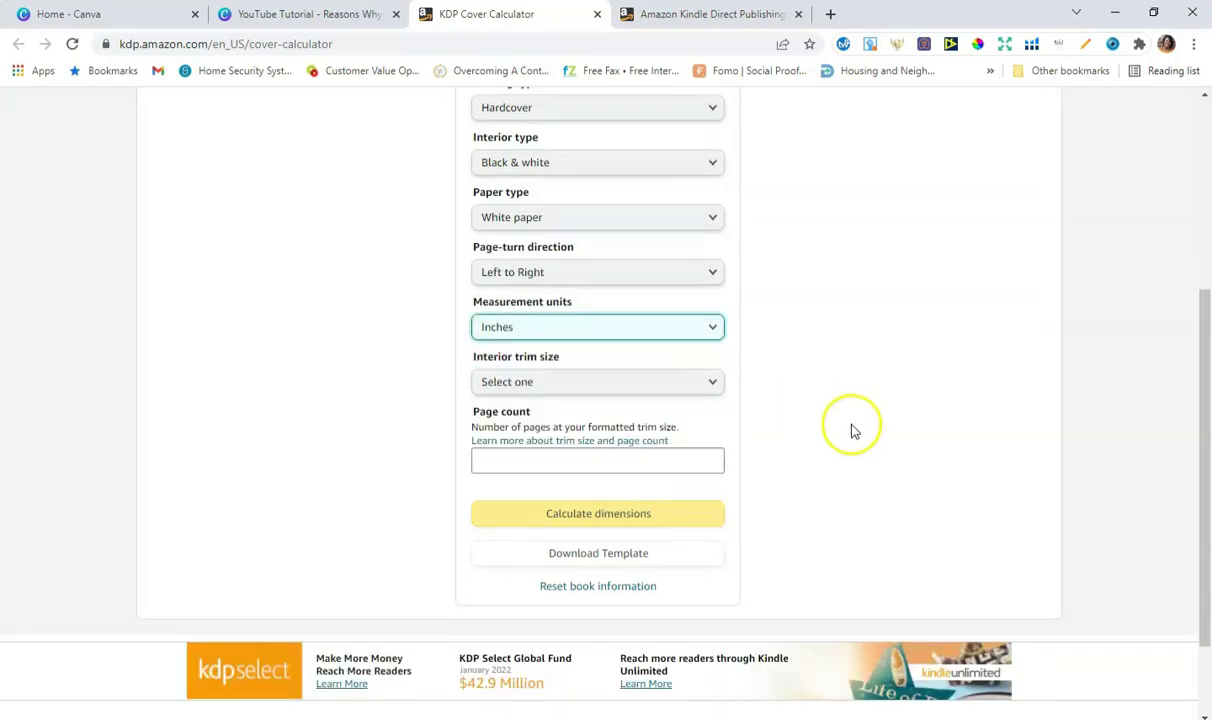
pyautogui.click(712, 385)
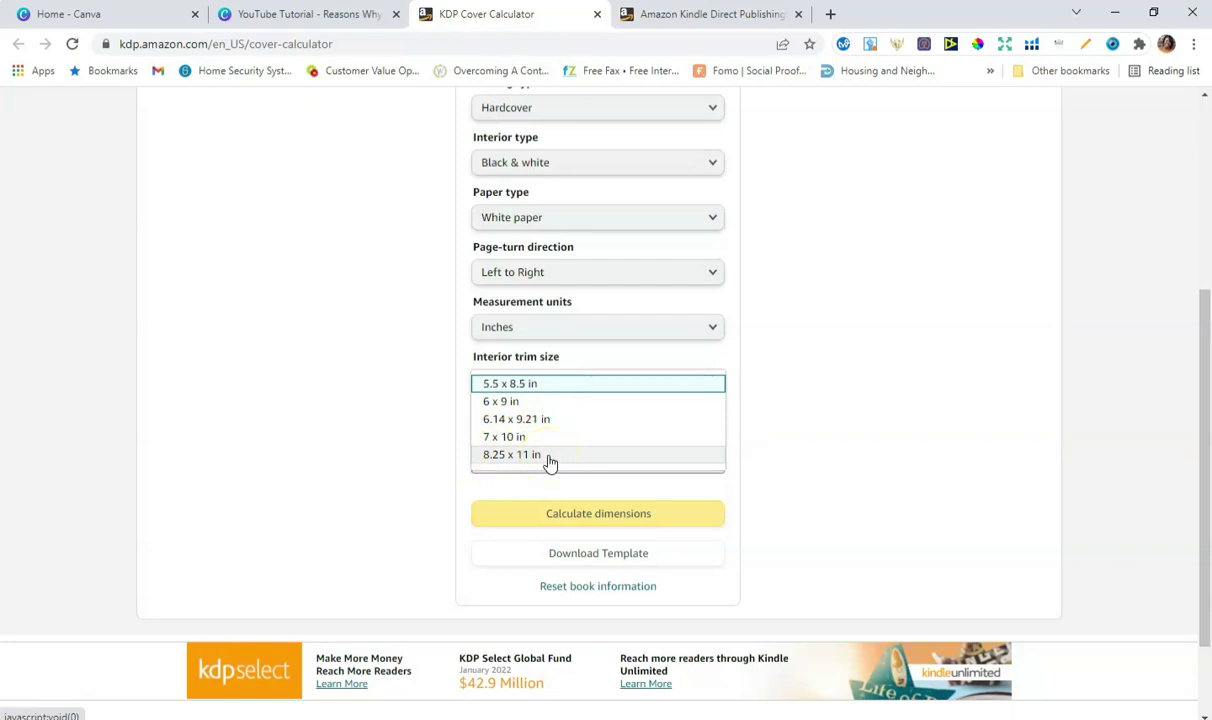
pyautogui.click(512, 401)
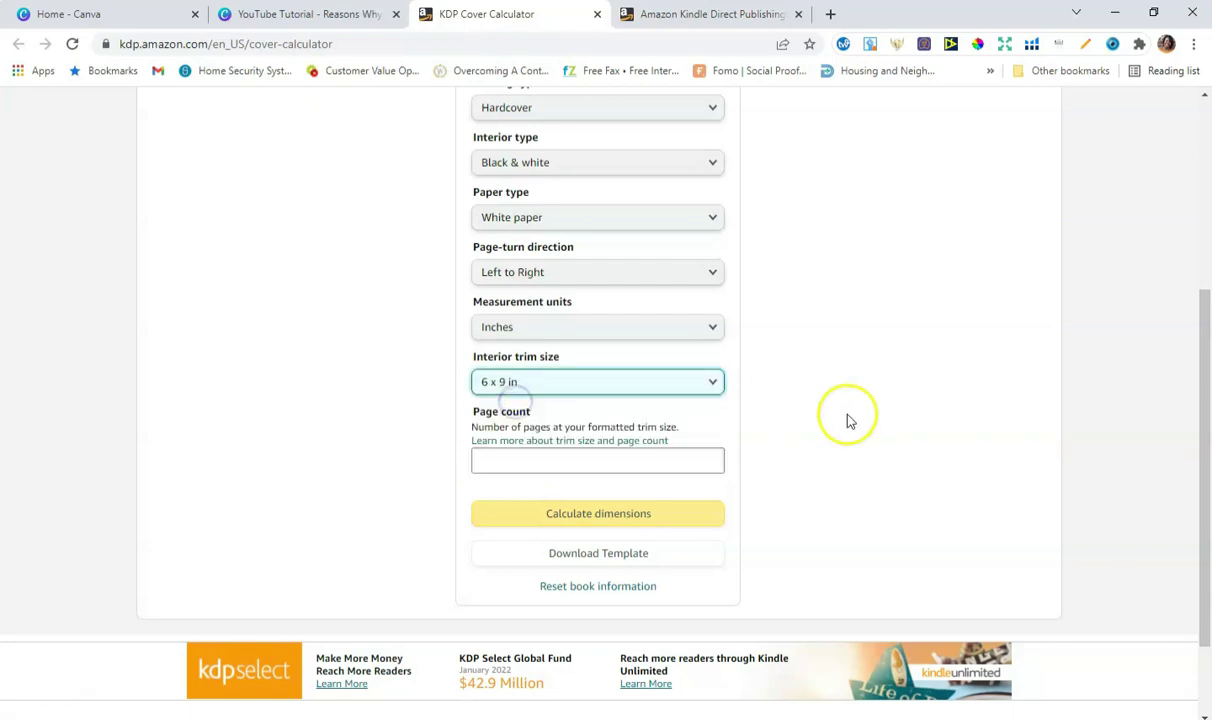
# - Enter a page count of 100 and calculate the cover dimensions
pyautogui.click(352, 16)
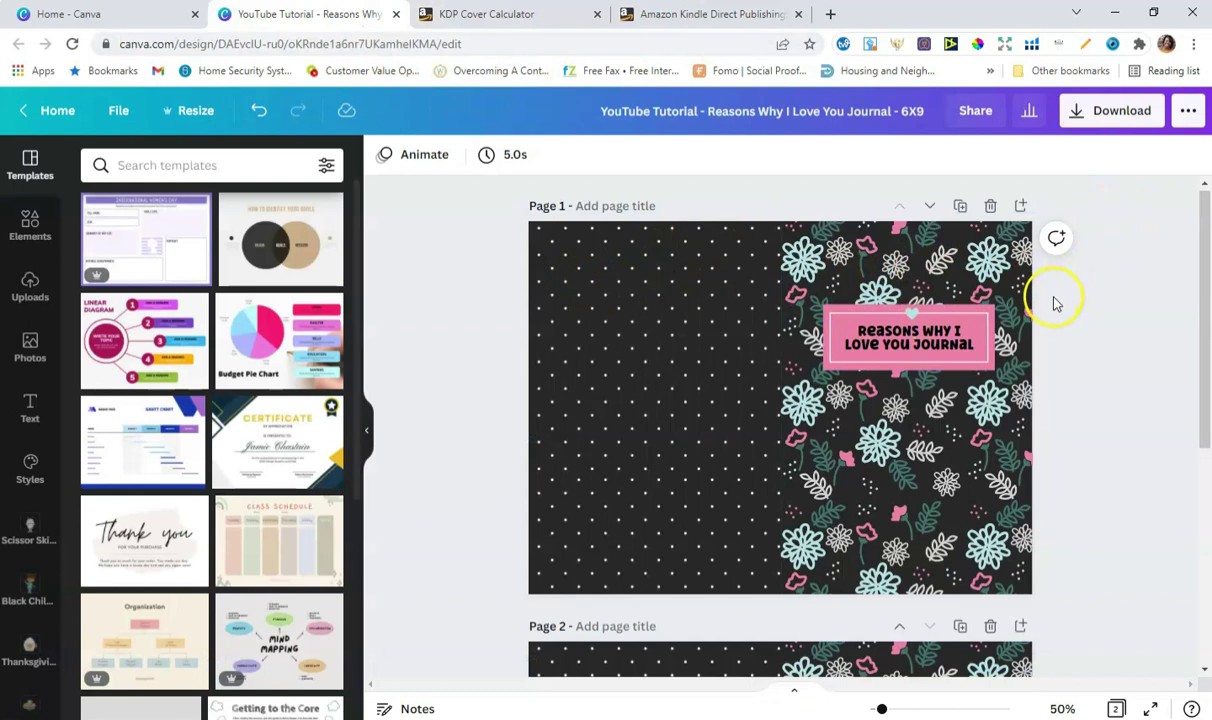
pyautogui.click(480, 15)
pyautogui.click(536, 460)
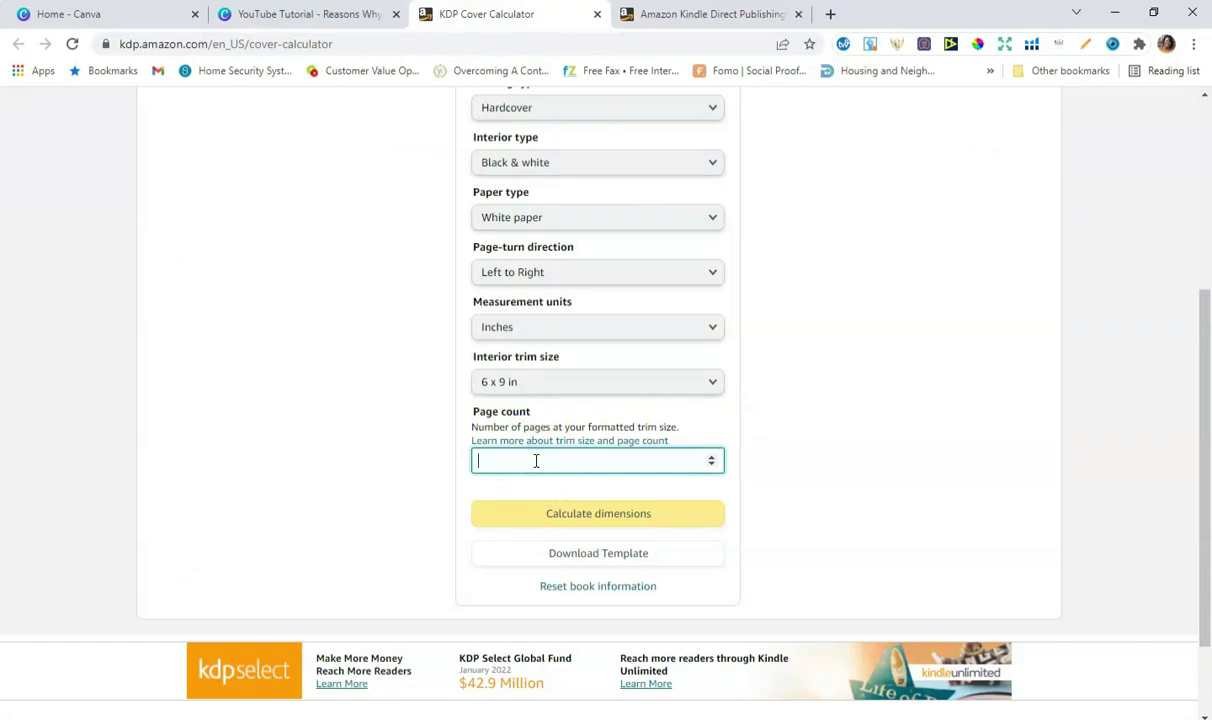
pyautogui.write('100')
pyautogui.click(829, 476)
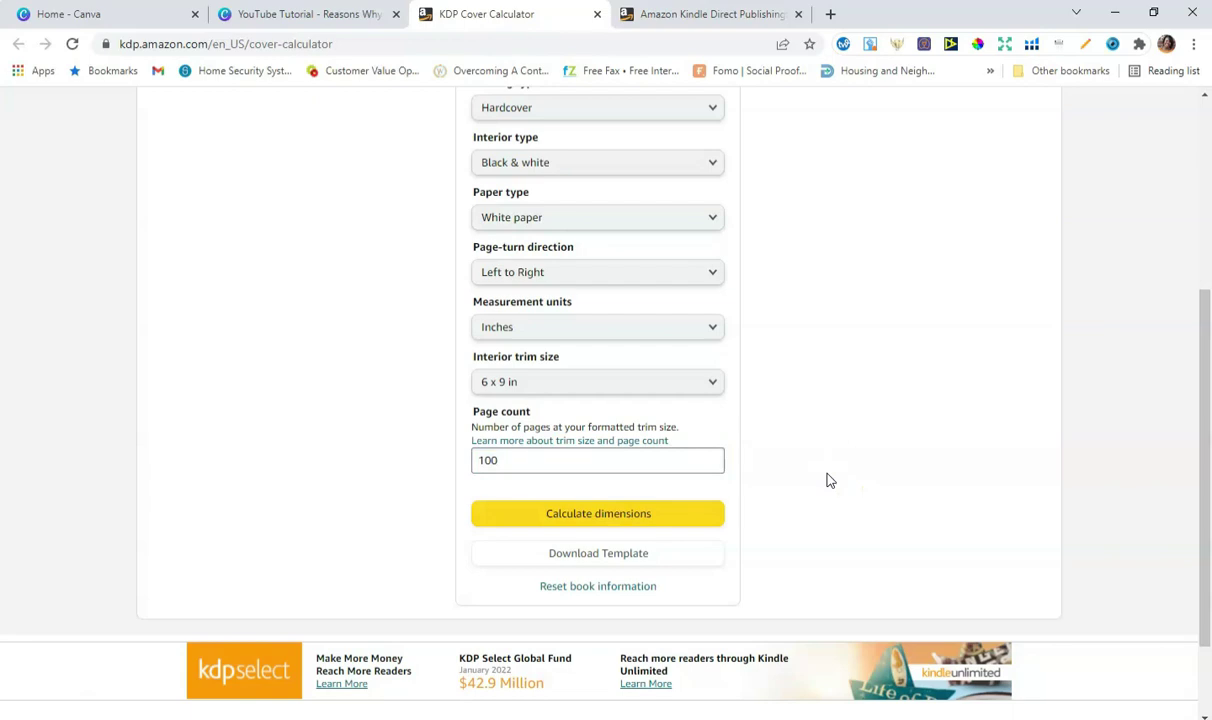
pyautogui.click(487, 460)
pyautogui.click(599, 515)
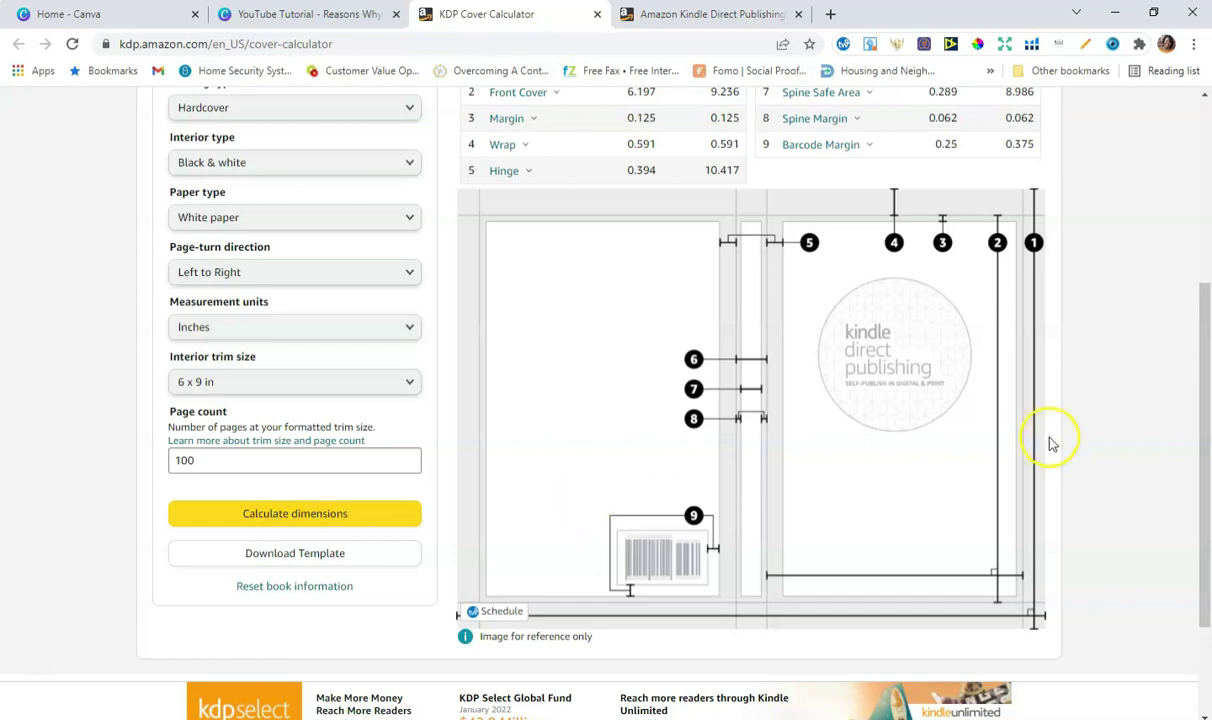
# - Copy the calculated full cover width and switch to the journal cover design in Canva
pyautogui.scroll(2, 1065, 425)
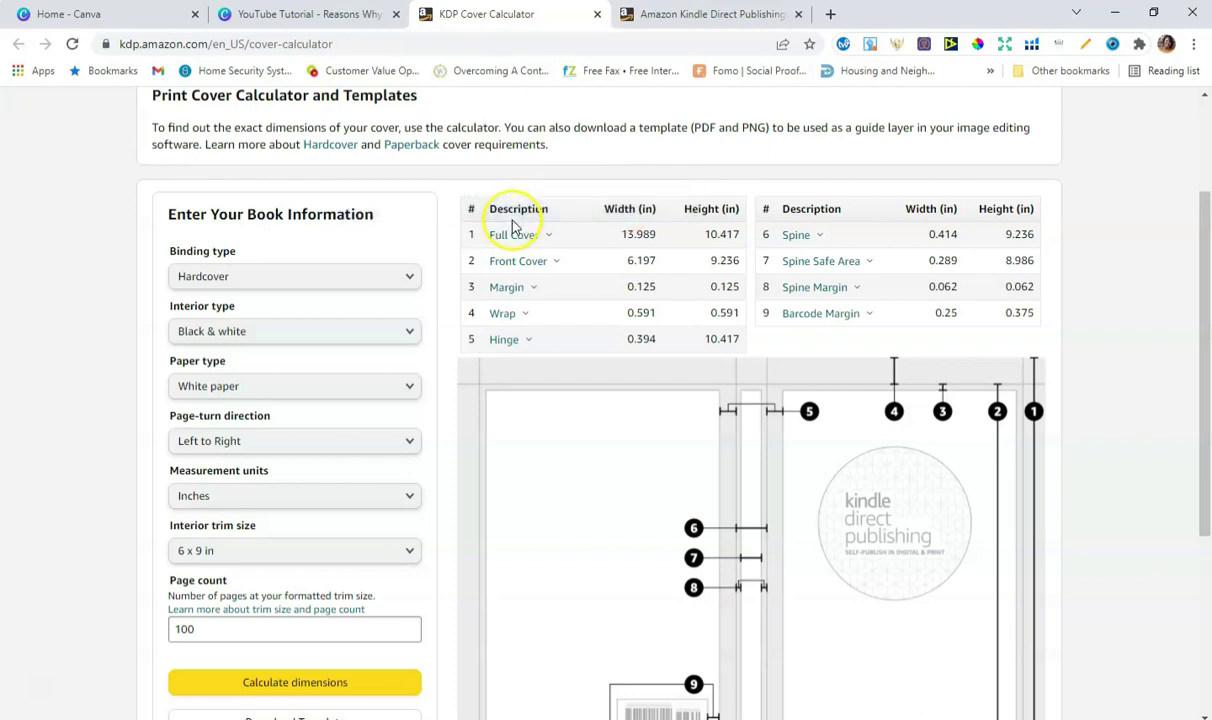
pyautogui.moveTo(533, 244)
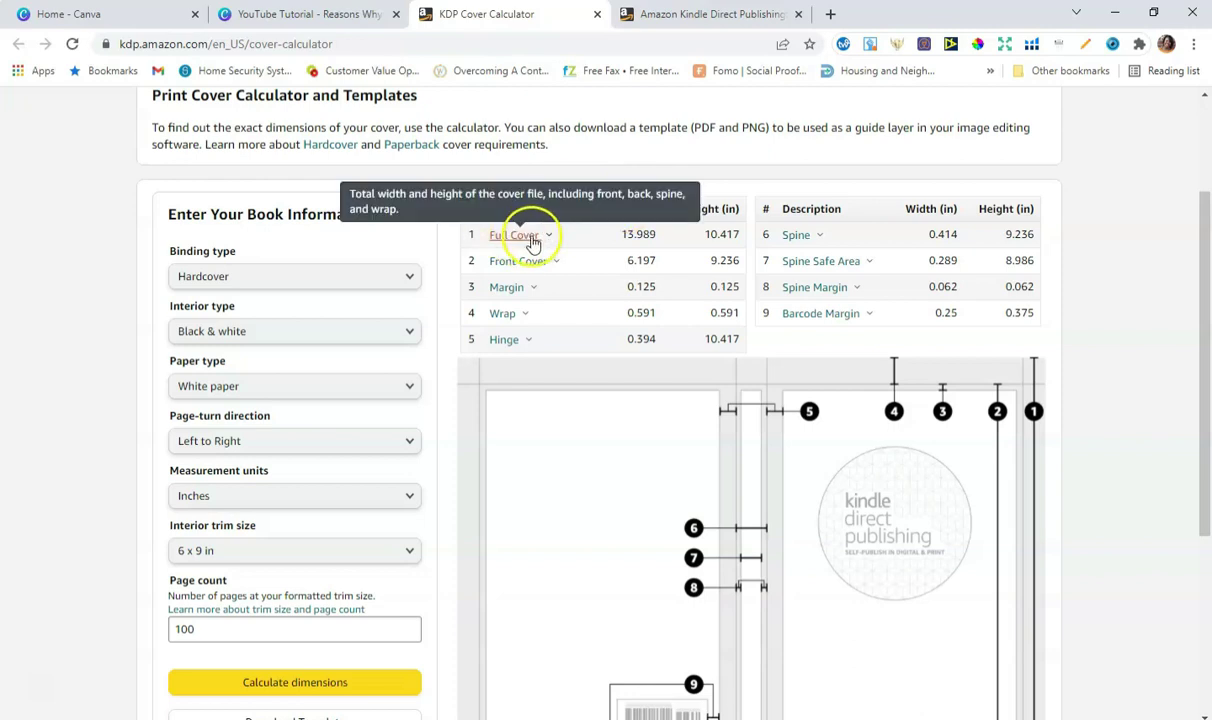
pyautogui.doubleClick(640, 234)
pyautogui.rightClick(626, 234)
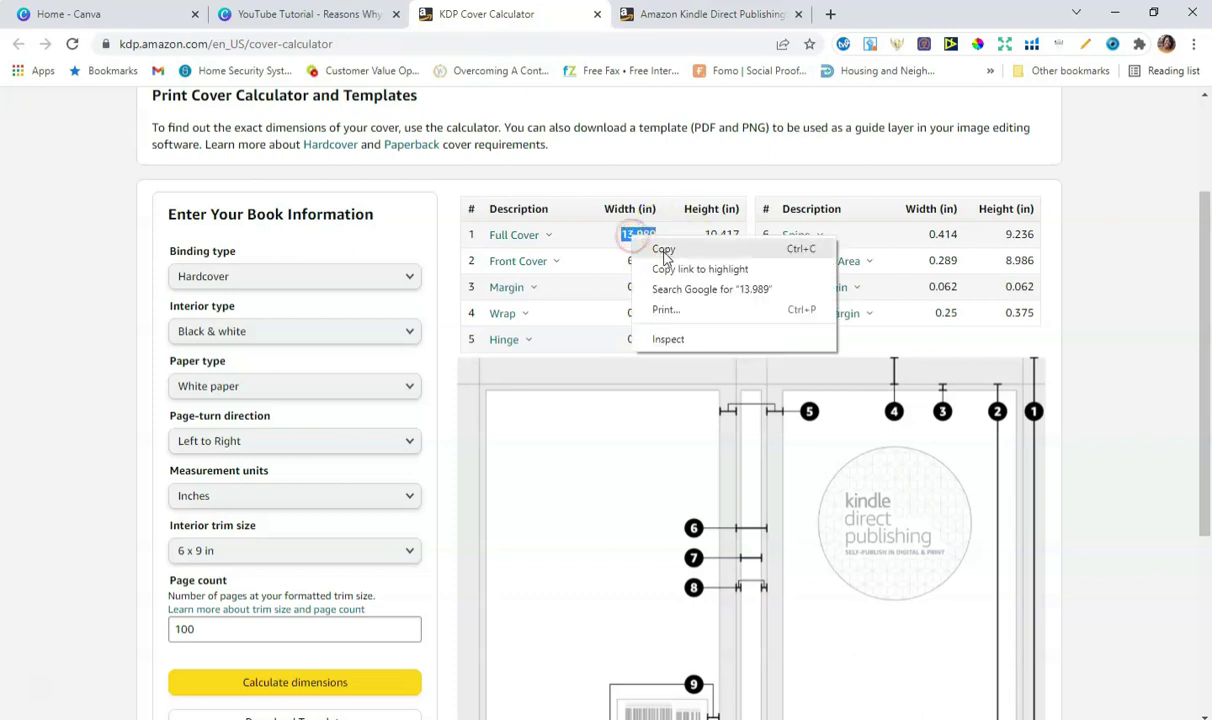
pyautogui.click(648, 248)
pyautogui.click(316, 8)
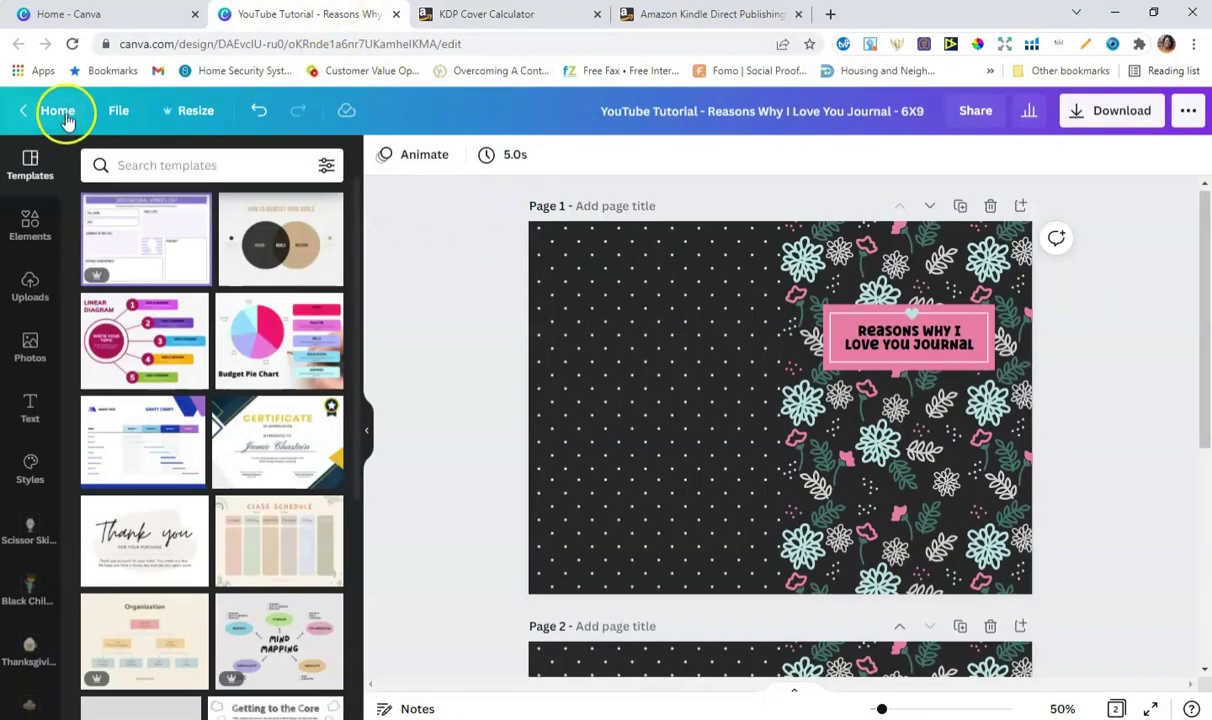
pyautogui.click(119, 112)
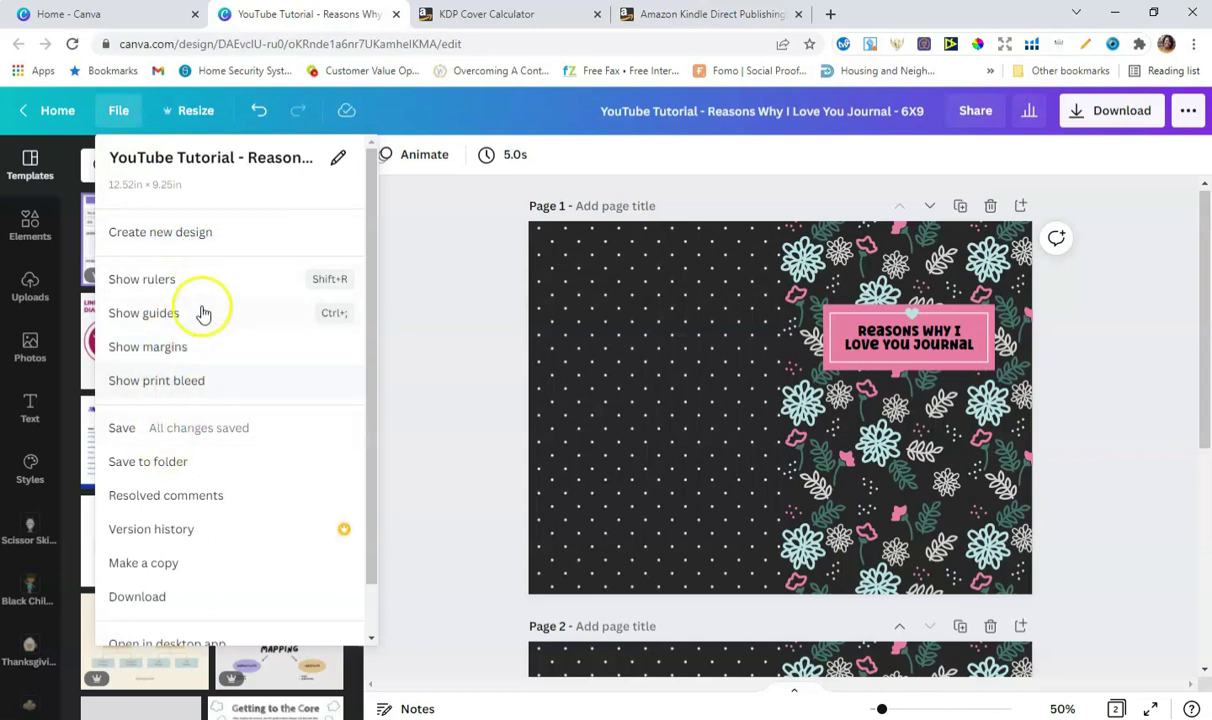
pyautogui.click(157, 240)
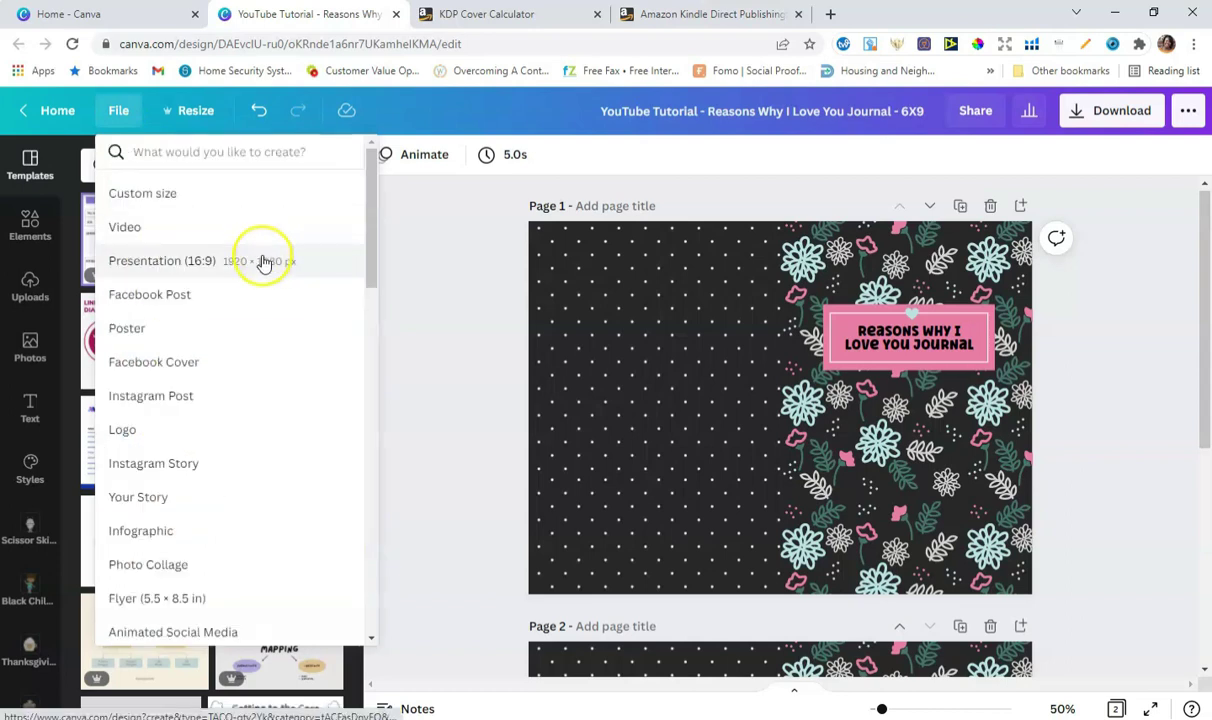
pyautogui.click(408, 237)
pyautogui.click(196, 110)
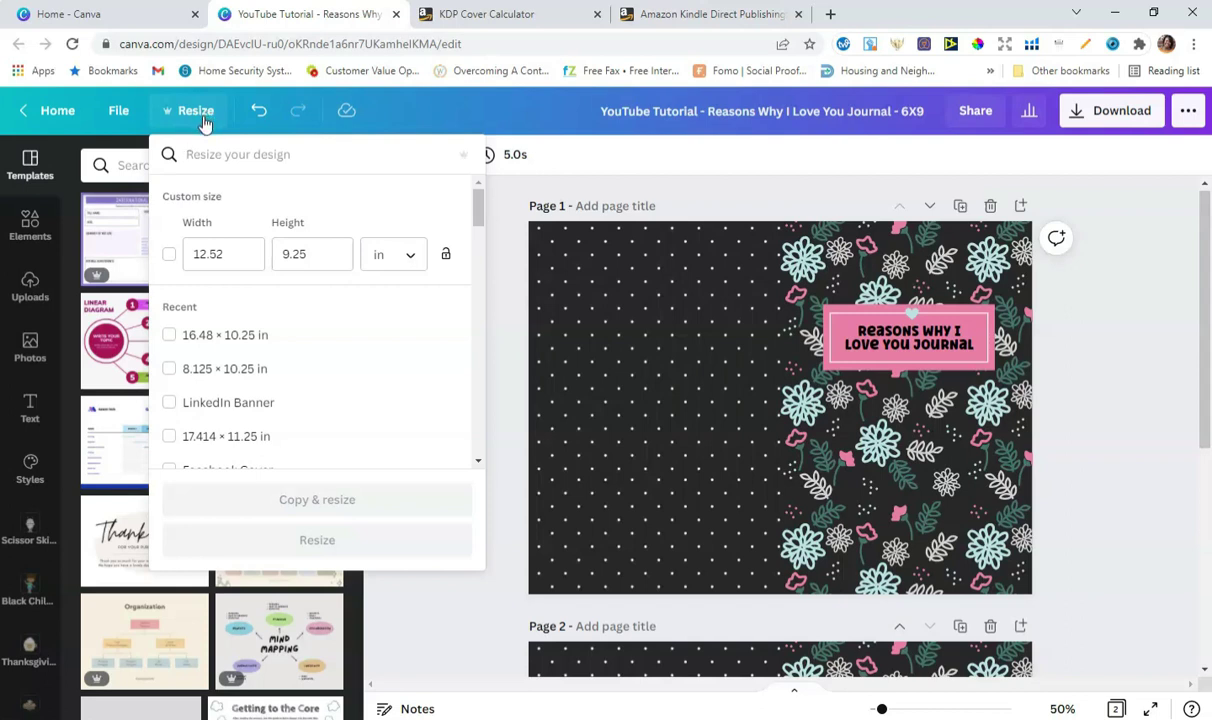
# - Start a new custom-size design measured in inches and paste 13.989 as its width
pyautogui.click(117, 112)
pyautogui.click(141, 234)
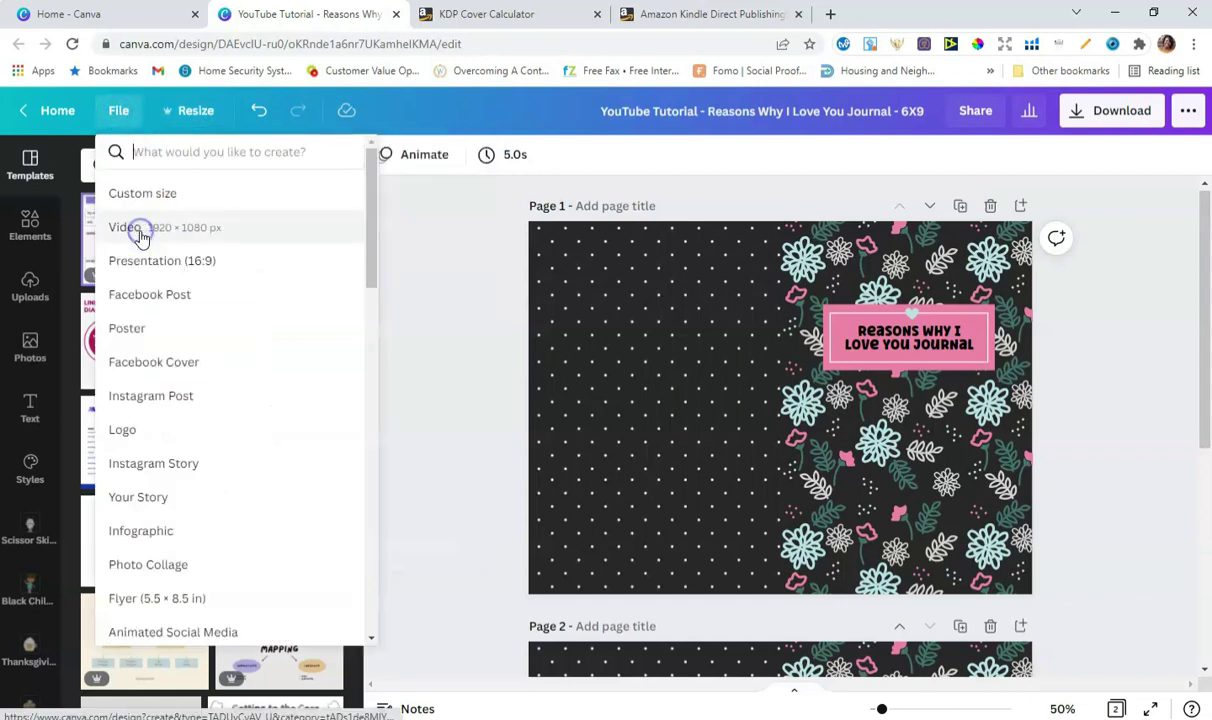
pyautogui.click(145, 194)
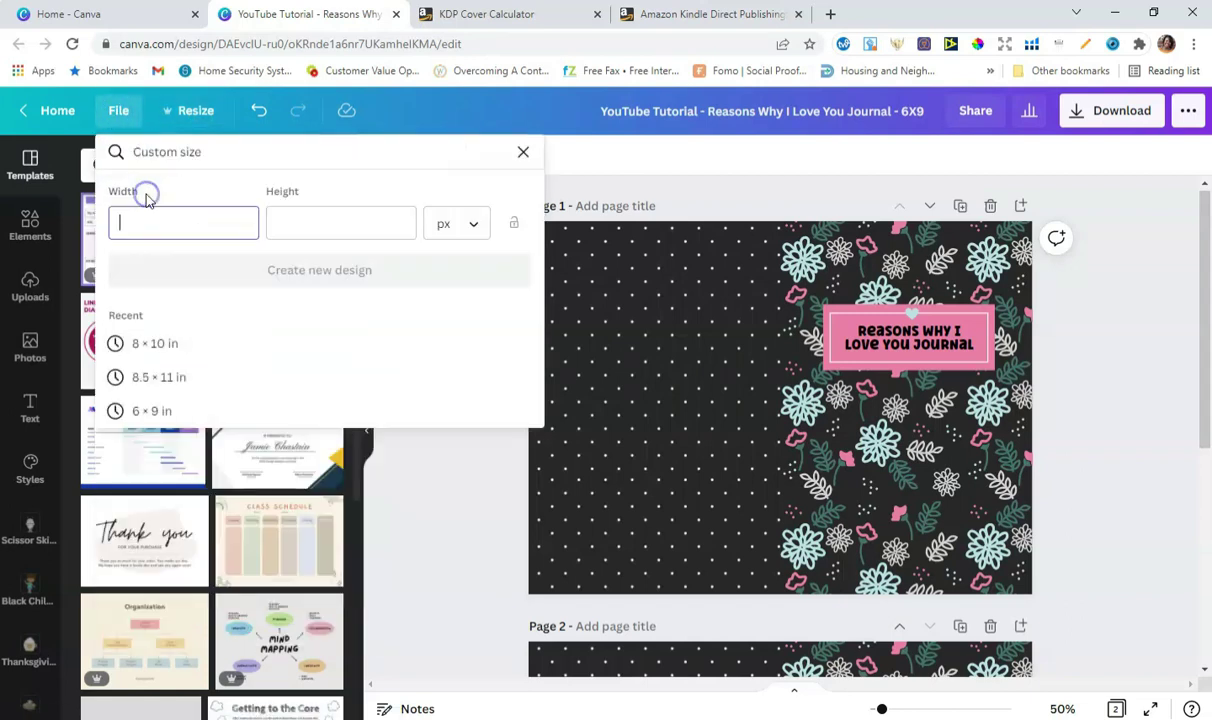
pyautogui.click(469, 226)
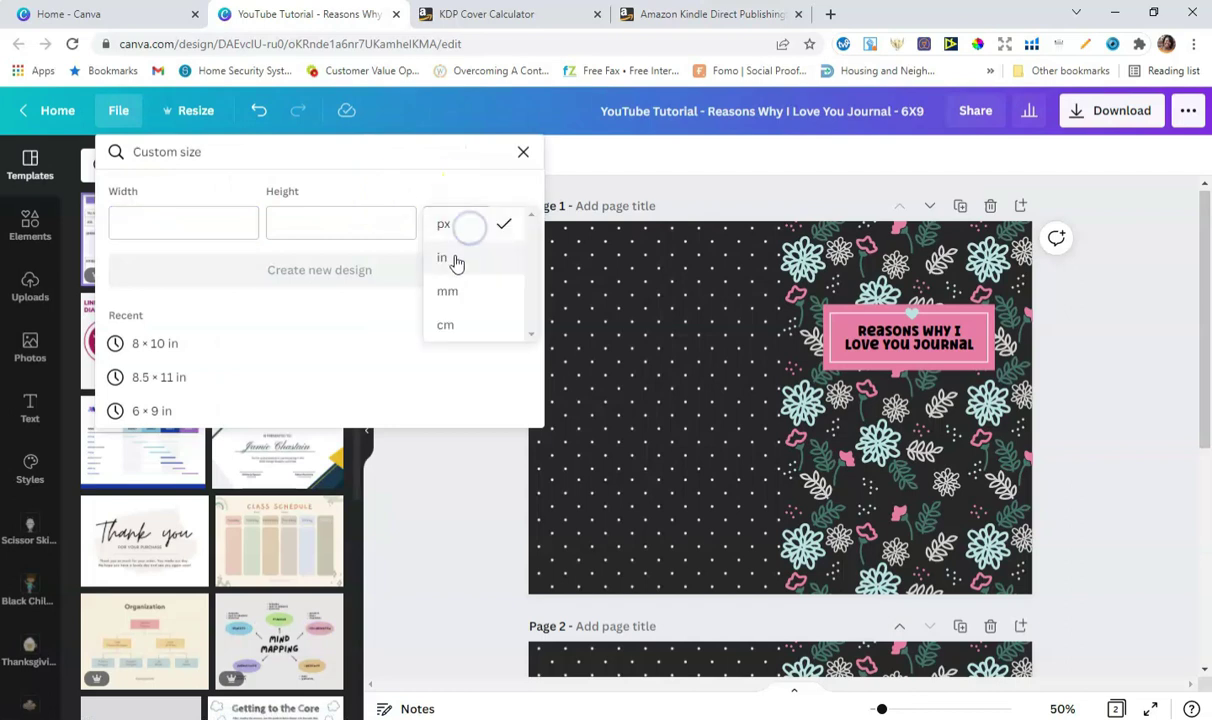
pyautogui.click(455, 258)
pyautogui.click(167, 223)
pyautogui.rightClick(166, 223)
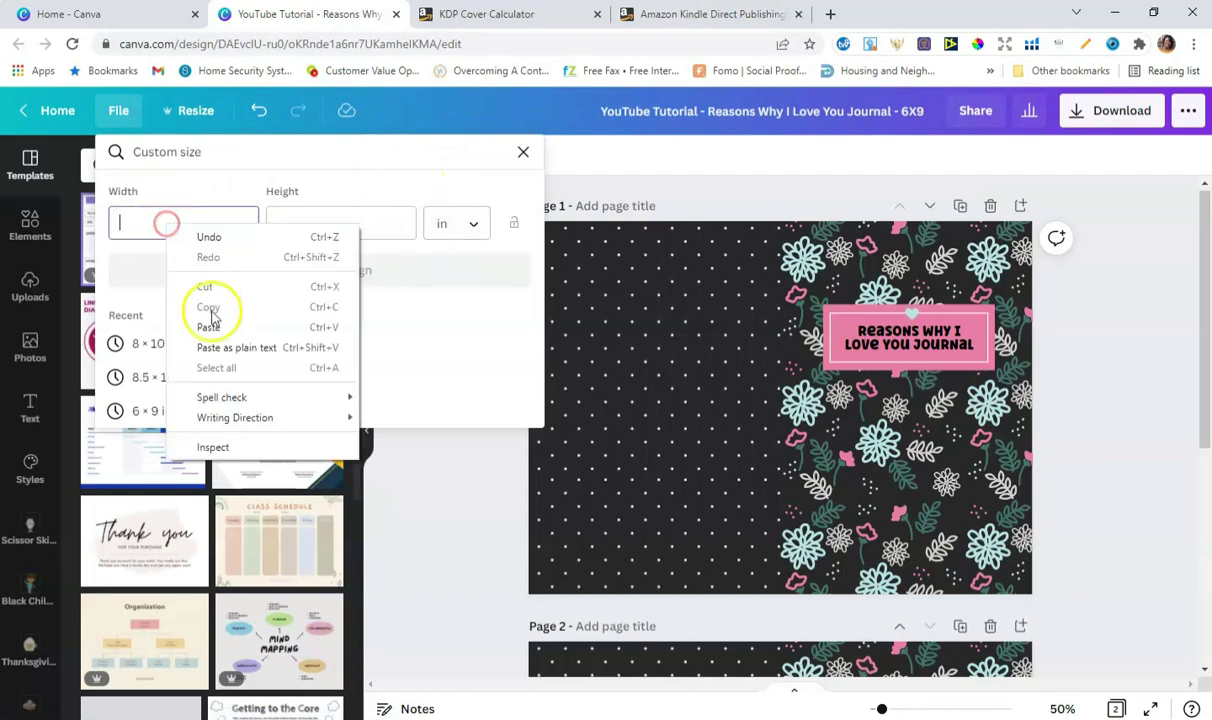
pyautogui.click(220, 327)
pyautogui.click(332, 228)
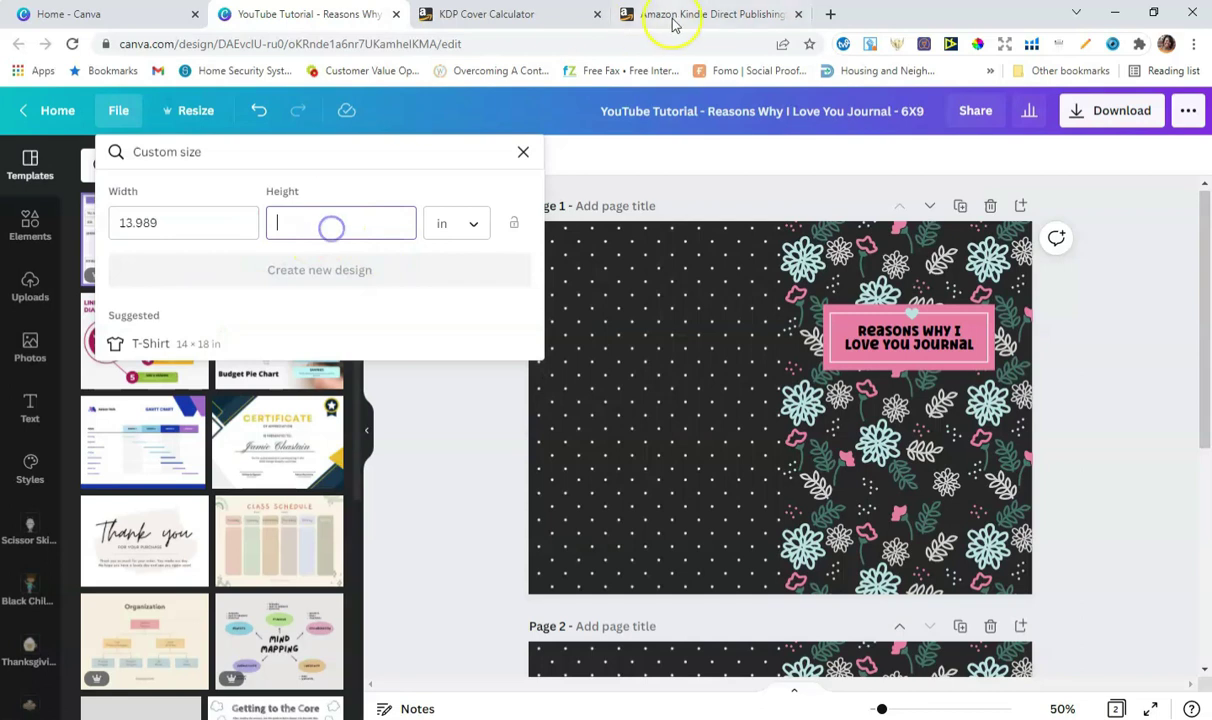
# - Copy the full cover height from the dimensions table in the KDP Cover Calculator
pyautogui.click(513, 12)
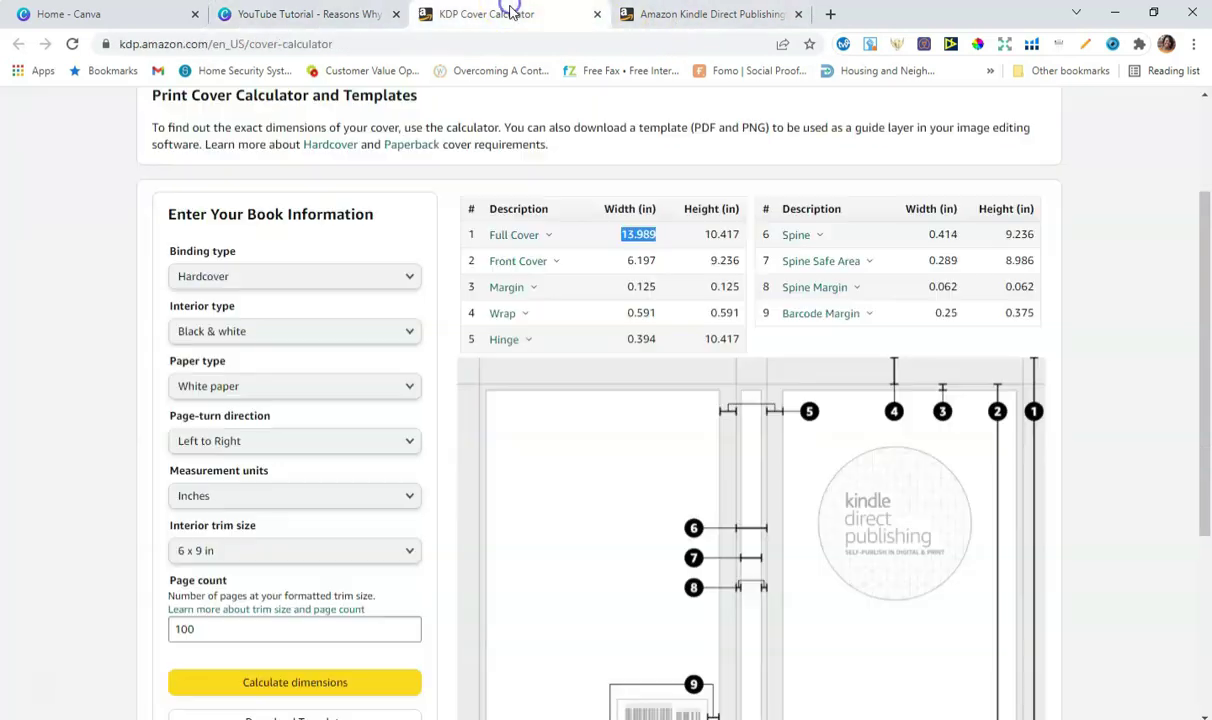
pyautogui.moveTo(741, 240); pyautogui.dragTo(708, 234)
pyautogui.hotkey('ctrl', 'c')
pyautogui.rightClick(706, 234)
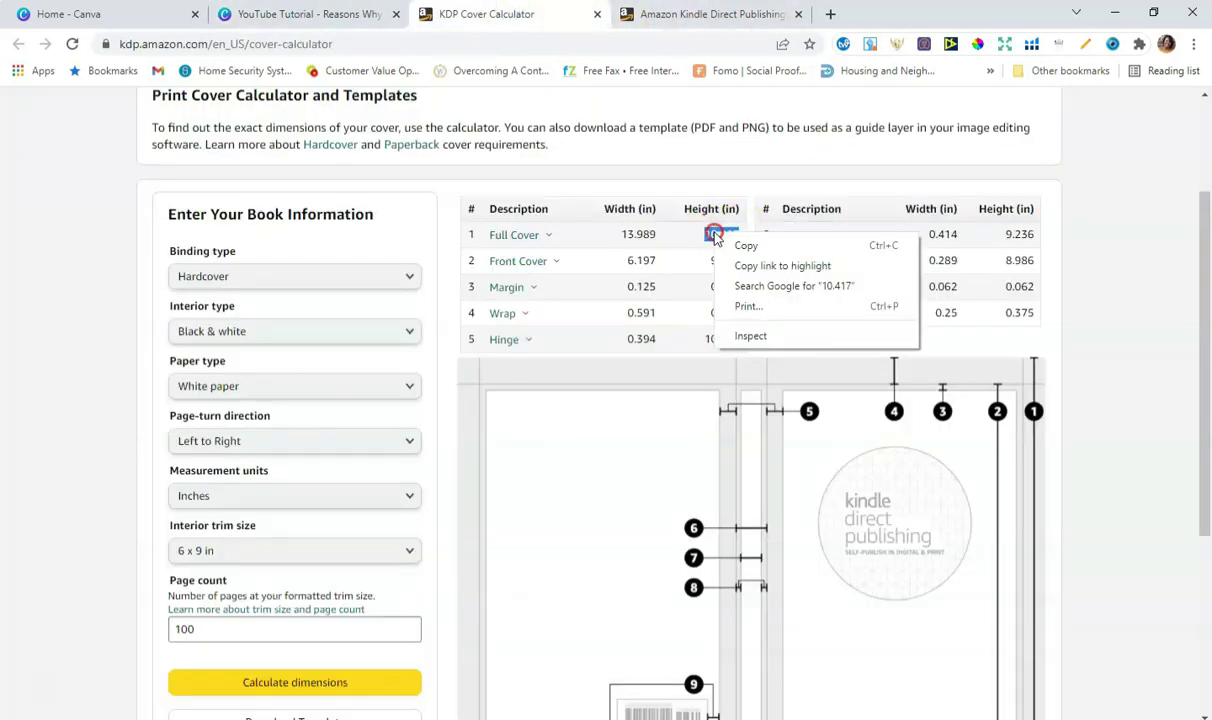
pyautogui.click(741, 247)
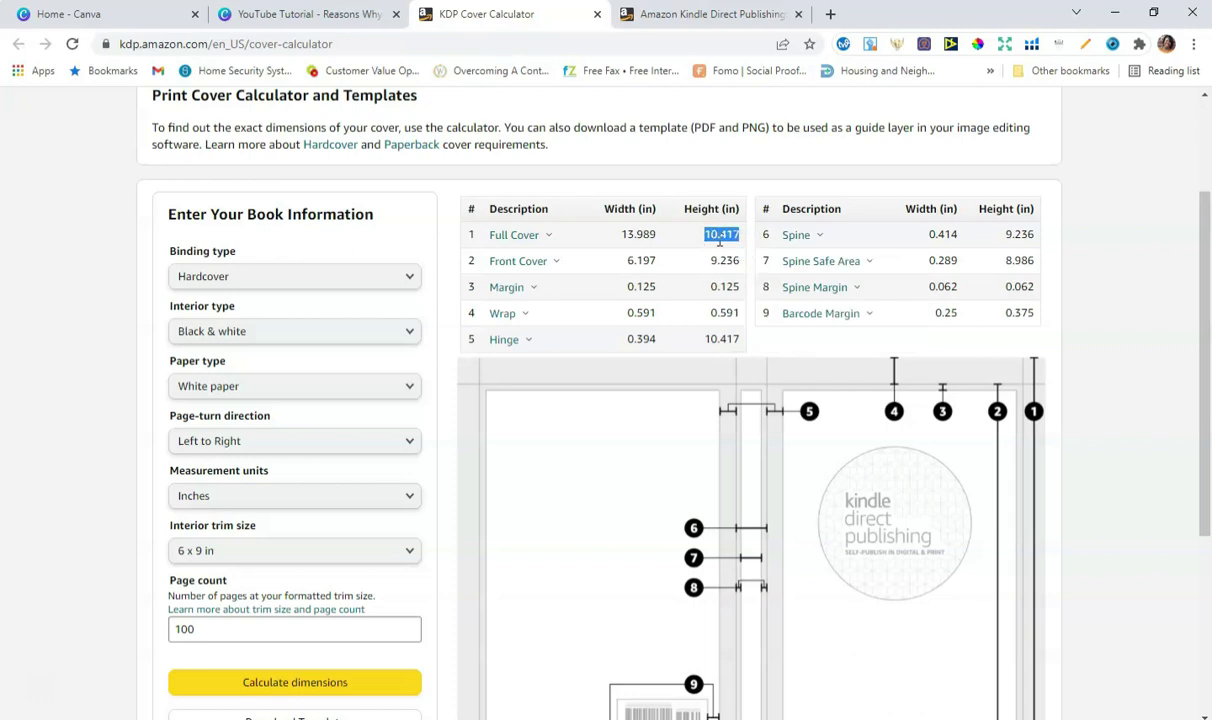
pyautogui.click(641, 14)
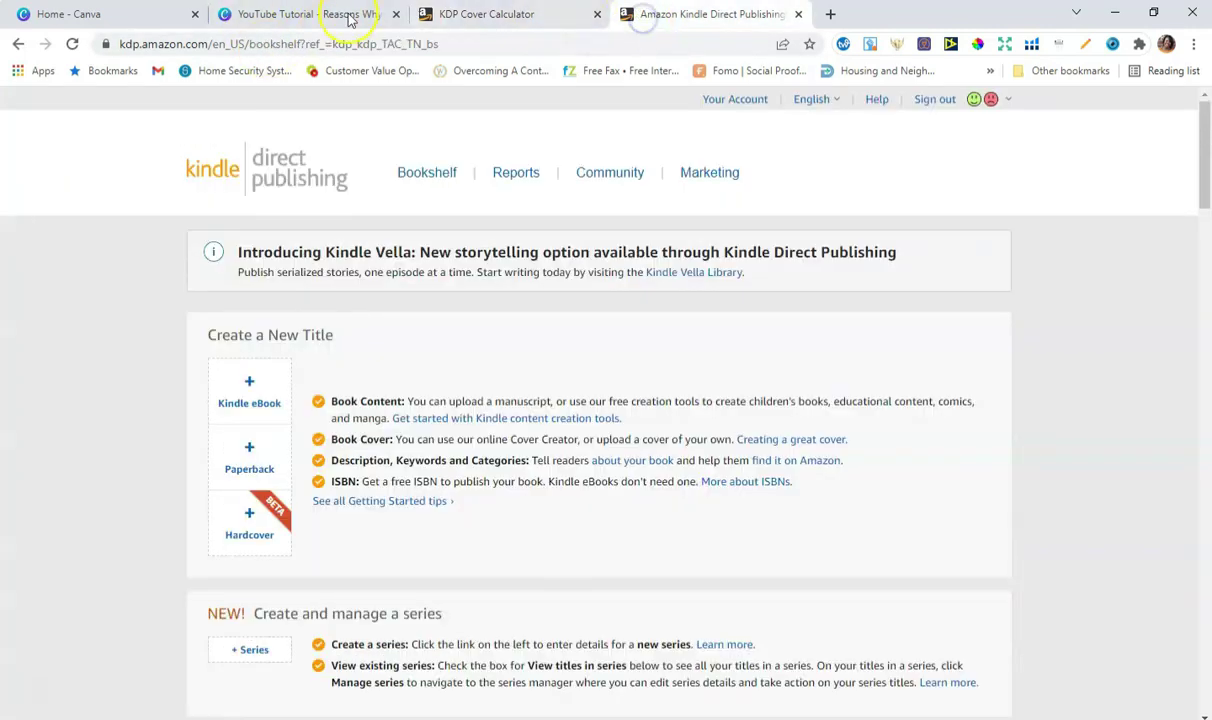
# - Paste 10.417 as the height of the new custom-size design in Canva and dismiss the form without creating it
pyautogui.click(330, 16)
pyautogui.rightClick(306, 225)
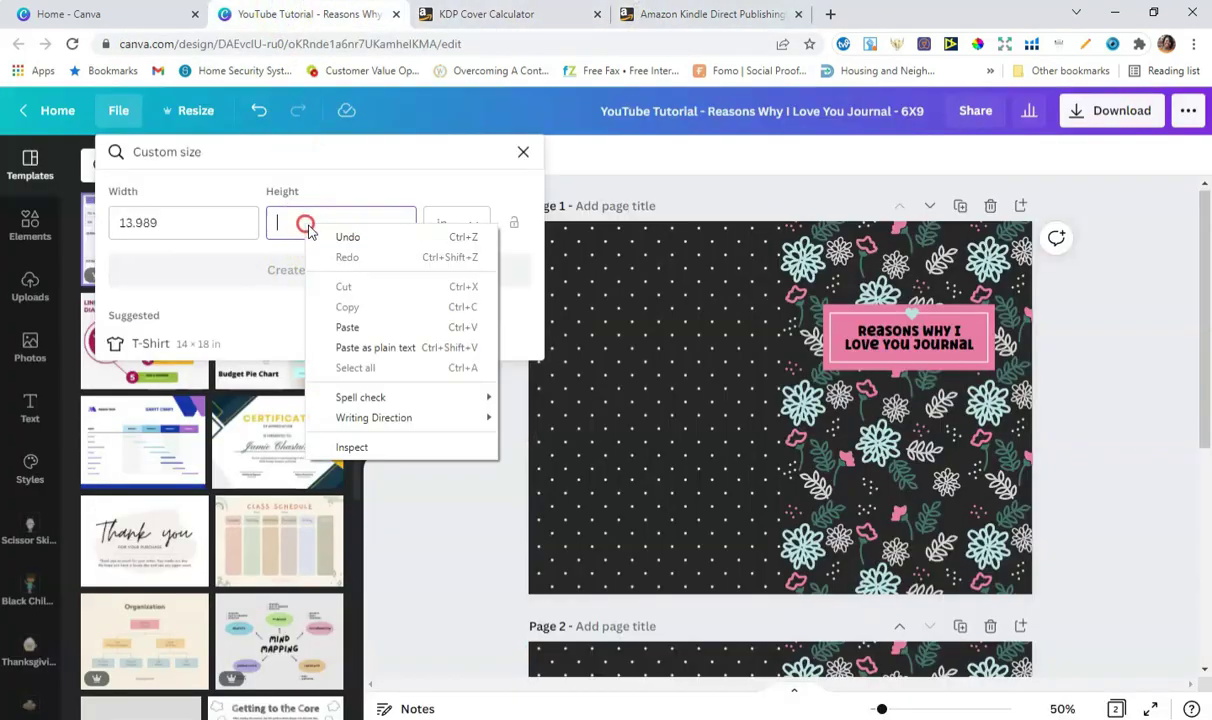
pyautogui.click(344, 325)
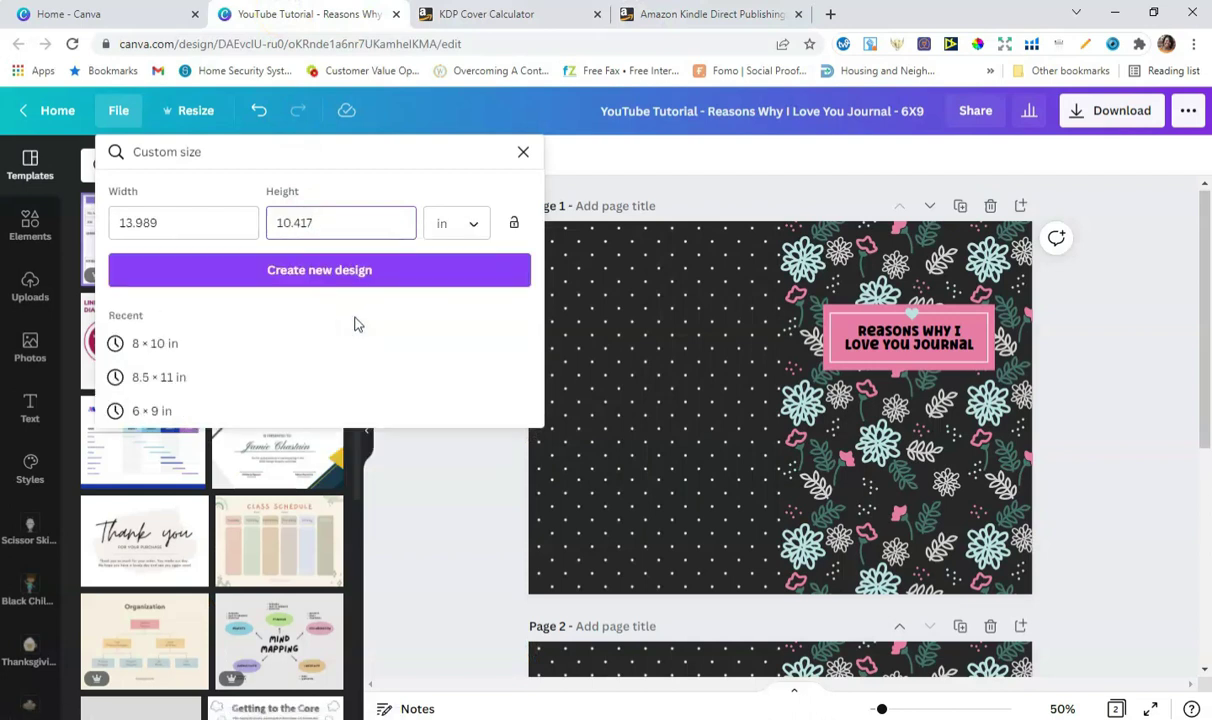
pyautogui.click(523, 153)
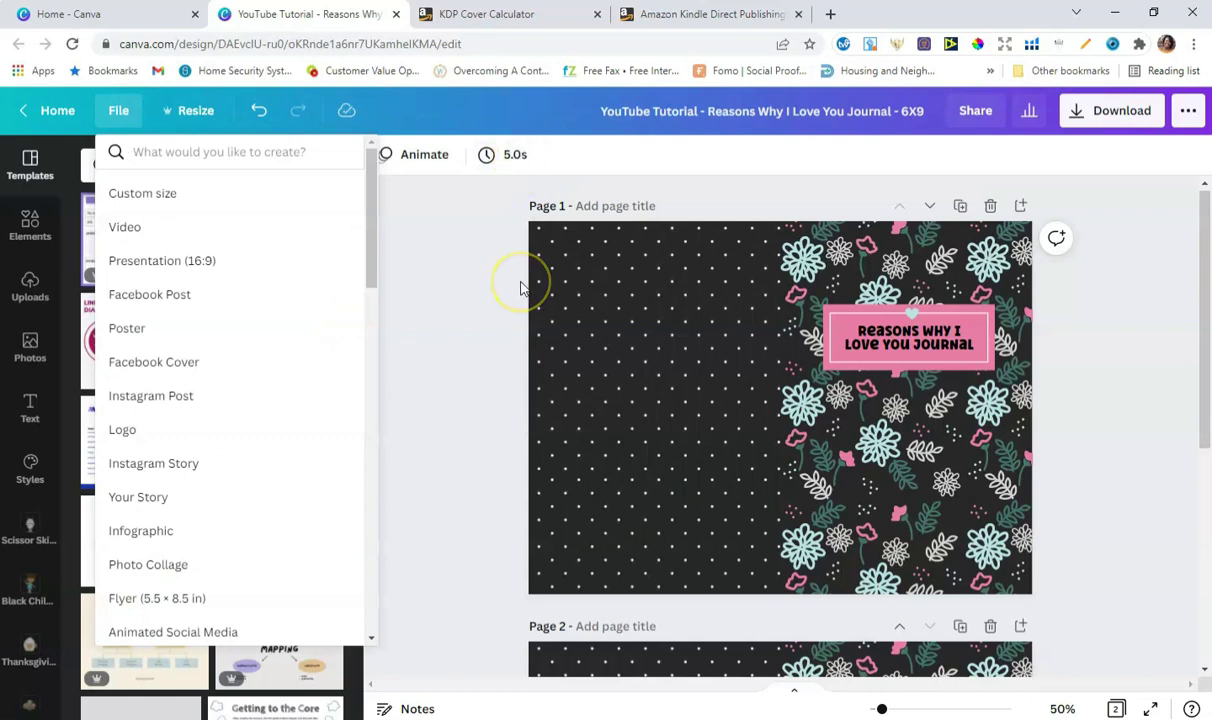
# - Start resizing the journal cover design and set its custom width to 13.989 in, copied from the full cover width in the KDP Cover Calculator
pyautogui.click(193, 116)
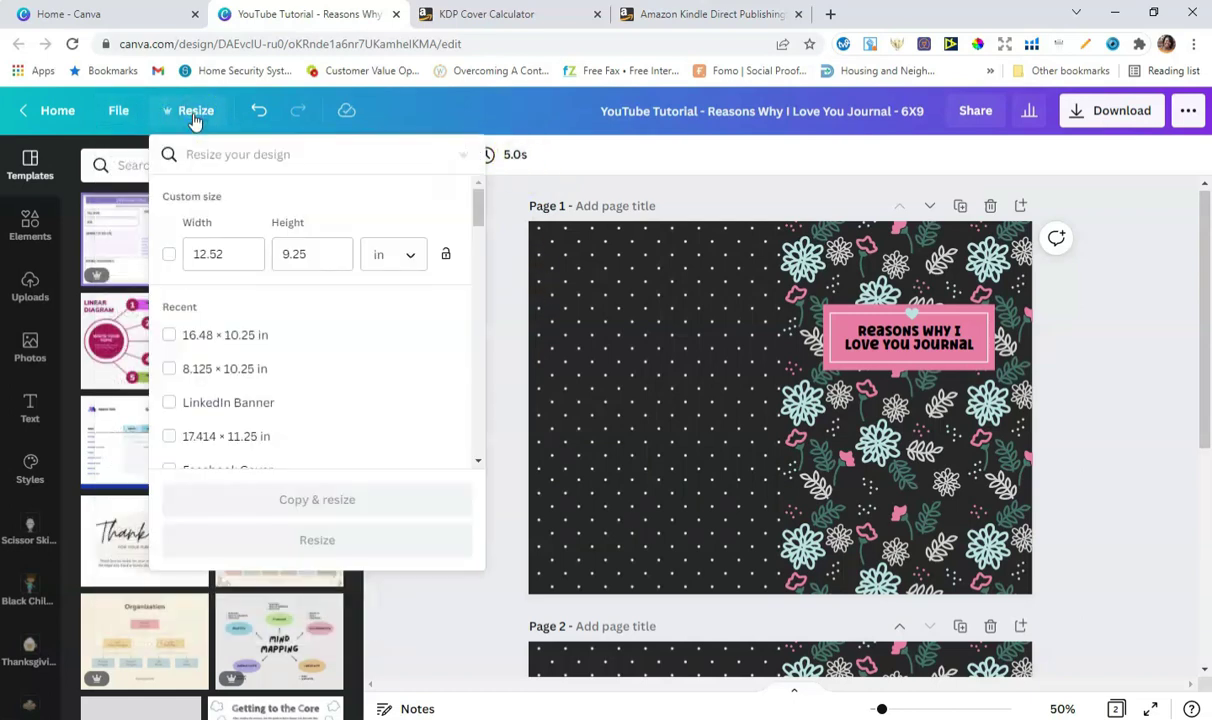
pyautogui.click(230, 253)
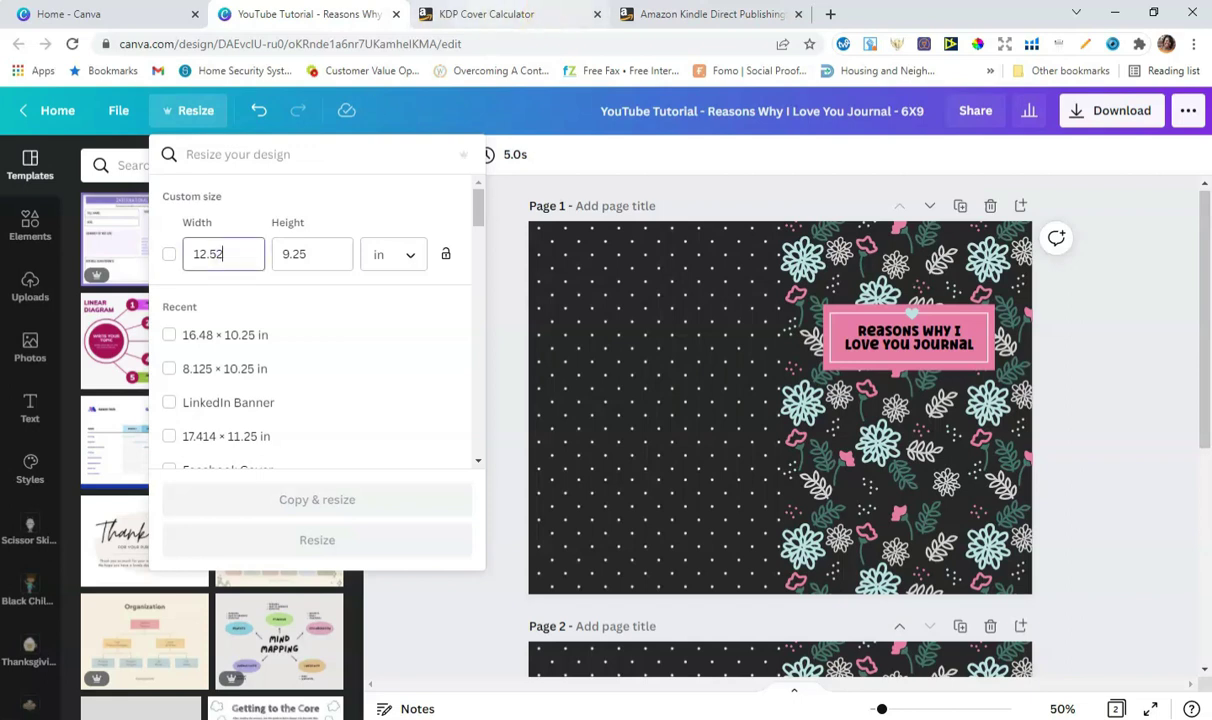
pyautogui.click(515, 18)
pyautogui.doubleClick(626, 234)
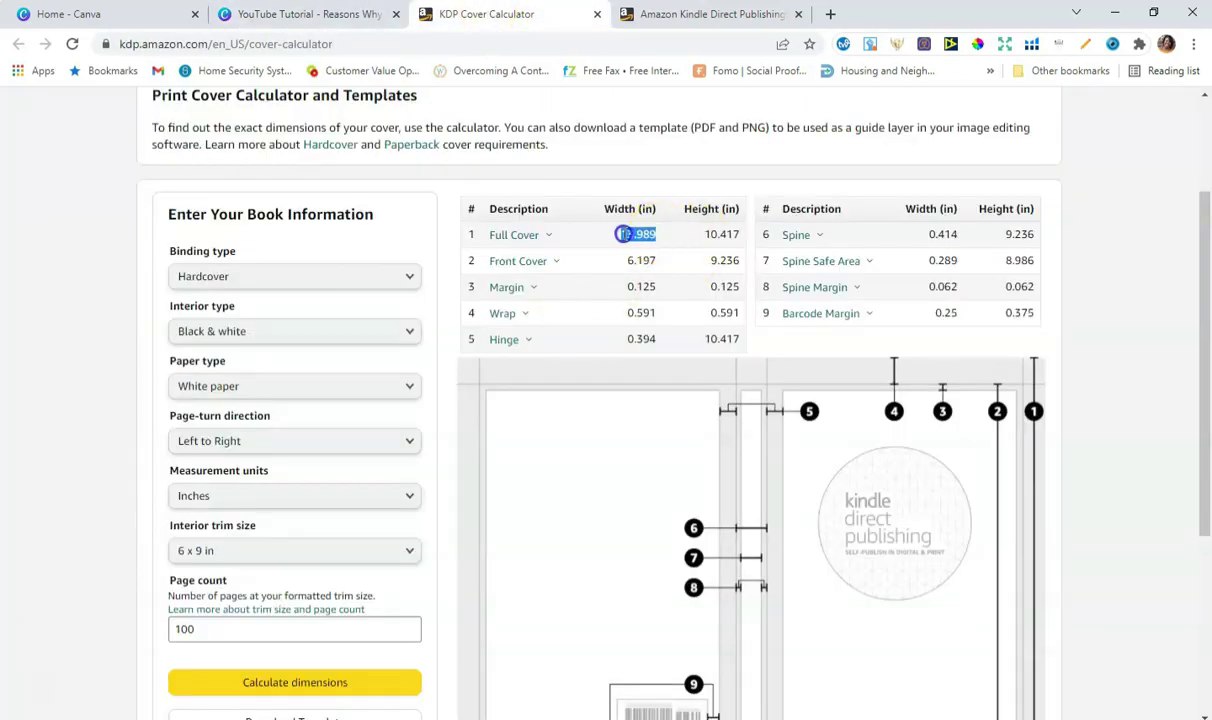
pyautogui.rightClick(624, 234)
pyautogui.click(650, 244)
pyautogui.click(340, 14)
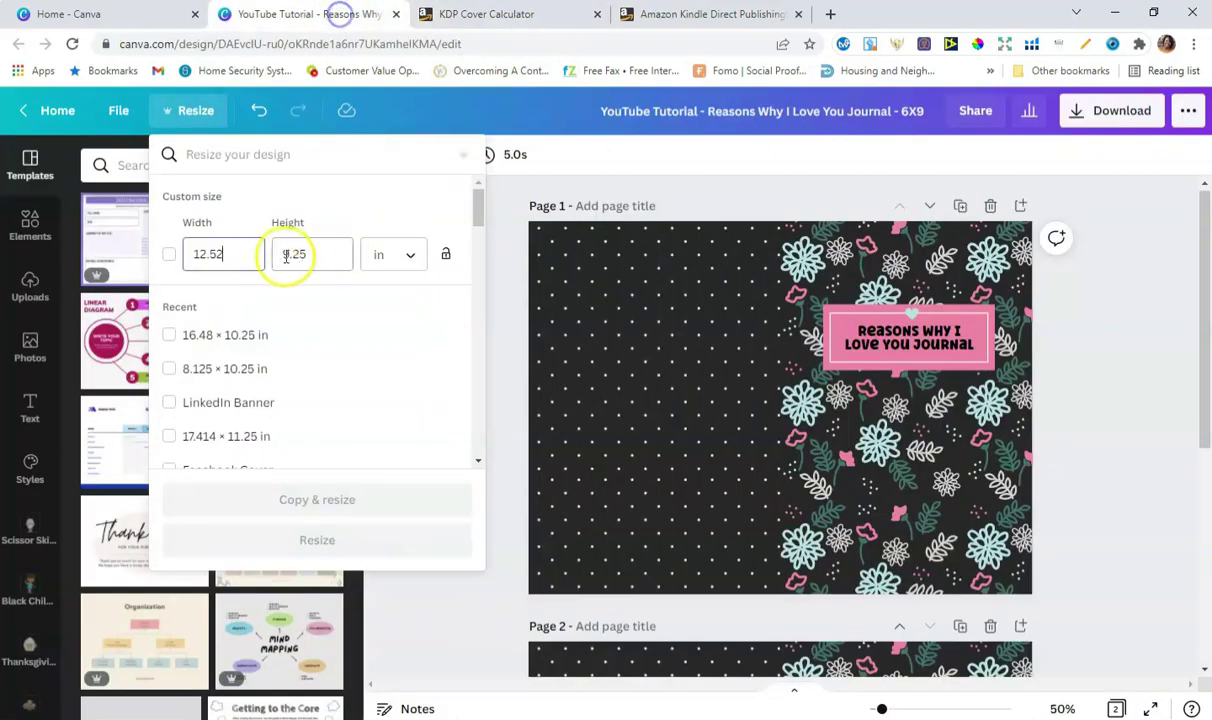
pyautogui.doubleClick(208, 254)
pyautogui.rightClick(234, 255)
pyautogui.click(254, 311)
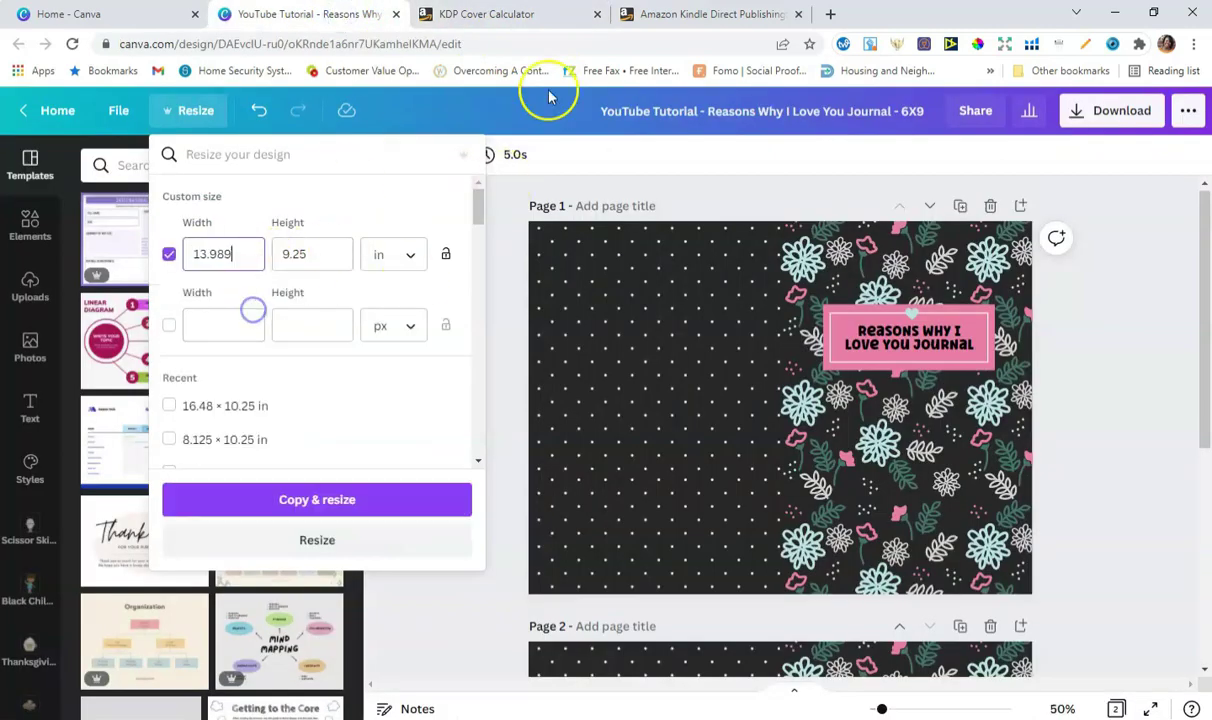
# - Set the custom height to 10.417 in, copied from the calculator's full cover height, and create a resized copy of the cover design
pyautogui.click(510, 14)
pyautogui.doubleClick(717, 234)
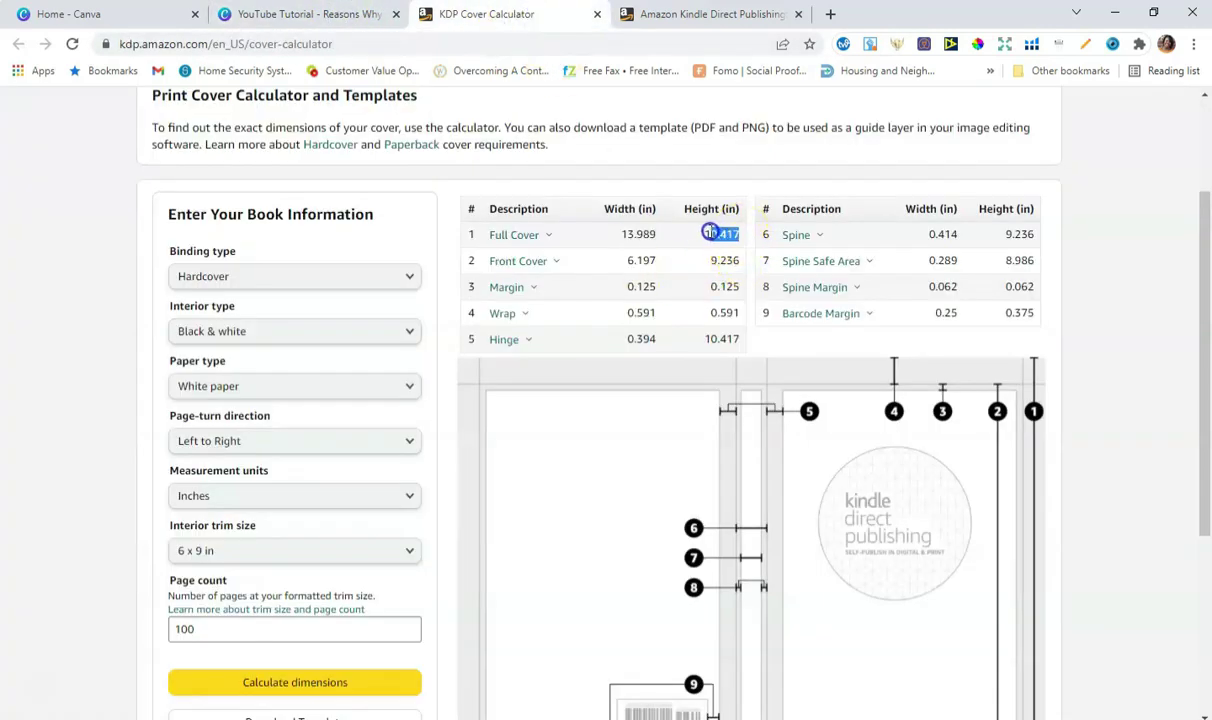
pyautogui.rightClick(706, 232)
pyautogui.click(738, 245)
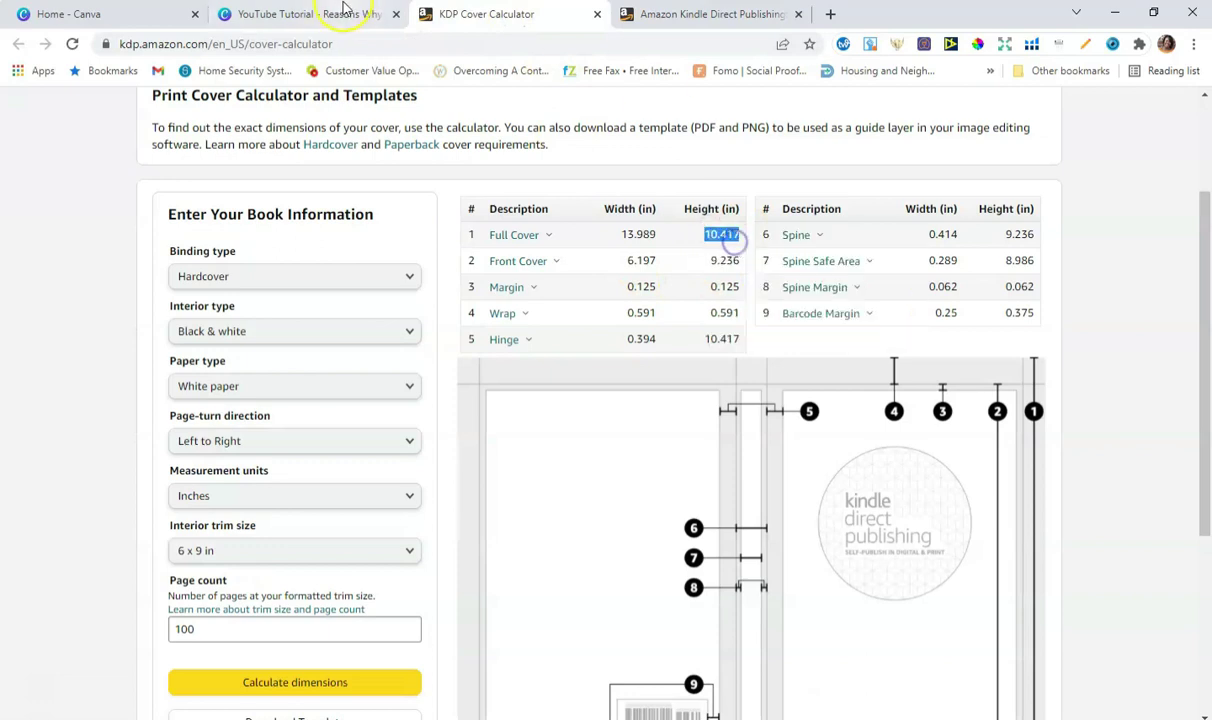
pyautogui.click(333, 10)
pyautogui.doubleClick(300, 254)
pyautogui.rightClick(303, 254)
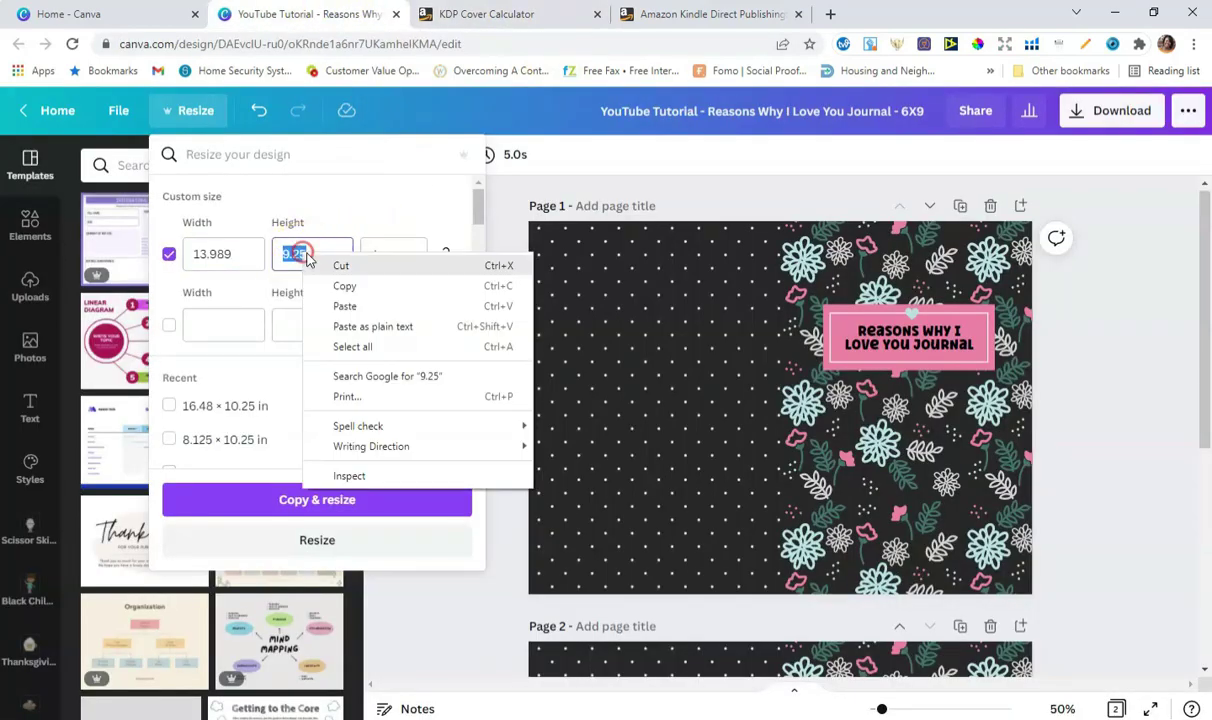
pyautogui.click(345, 307)
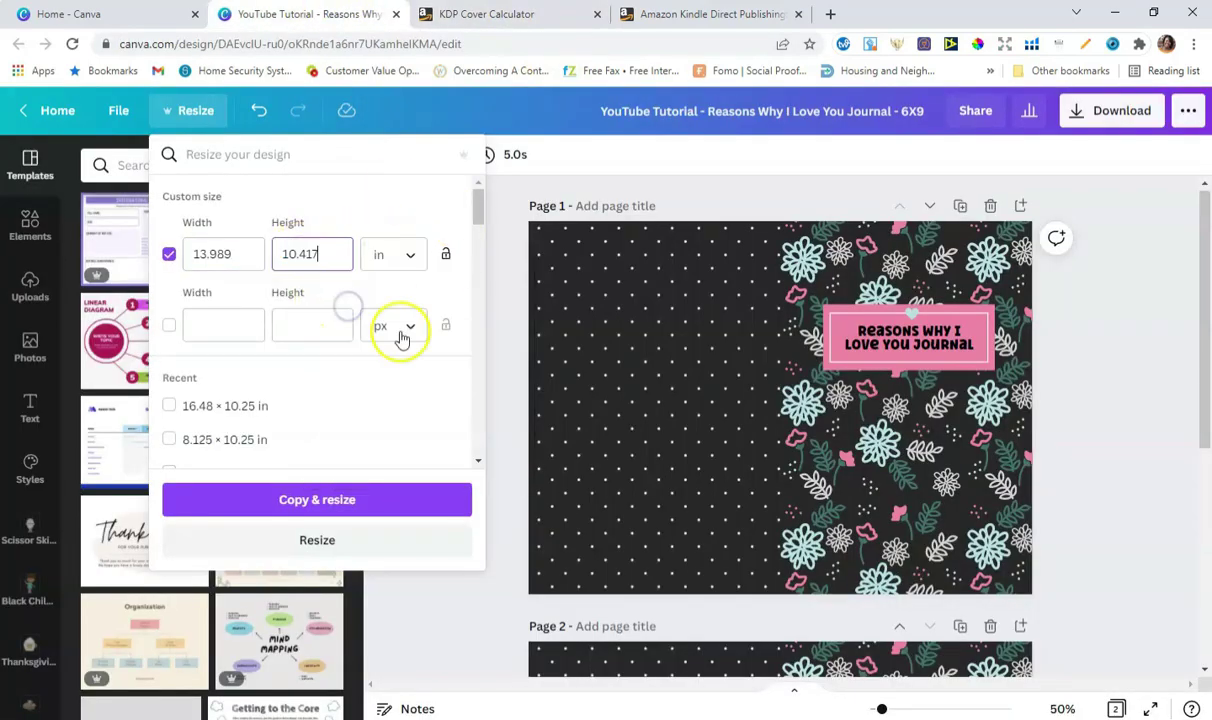
pyautogui.click(337, 500)
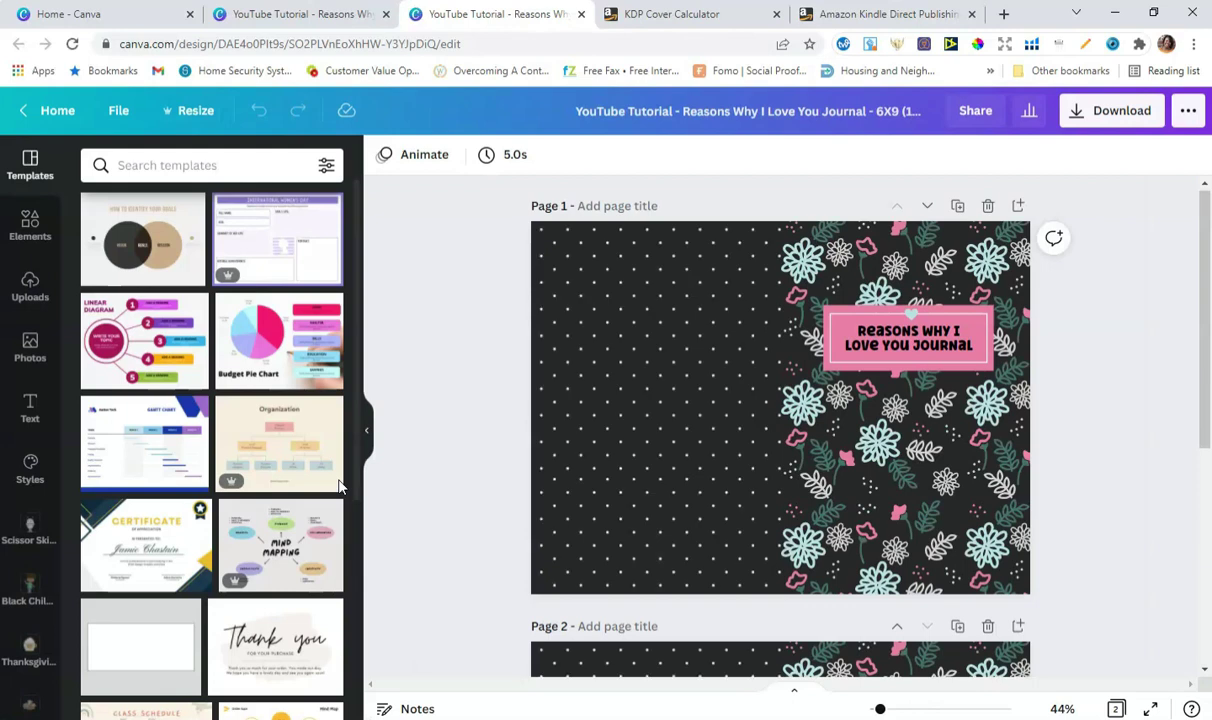
# - Rename the resized copy by replacing the dimensions at the end of its title with "- Hardcover"
pyautogui.click(665, 112)
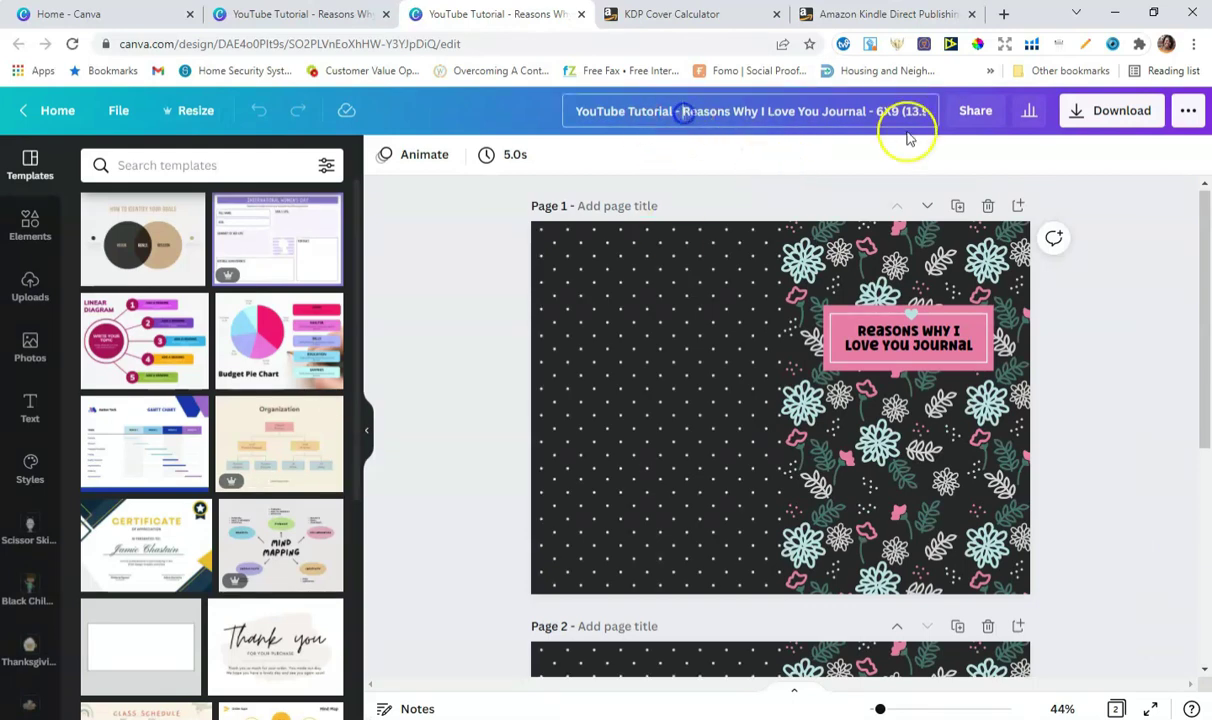
pyautogui.click(903, 113)
pyautogui.moveTo(903, 112); pyautogui.dragTo(932, 112)
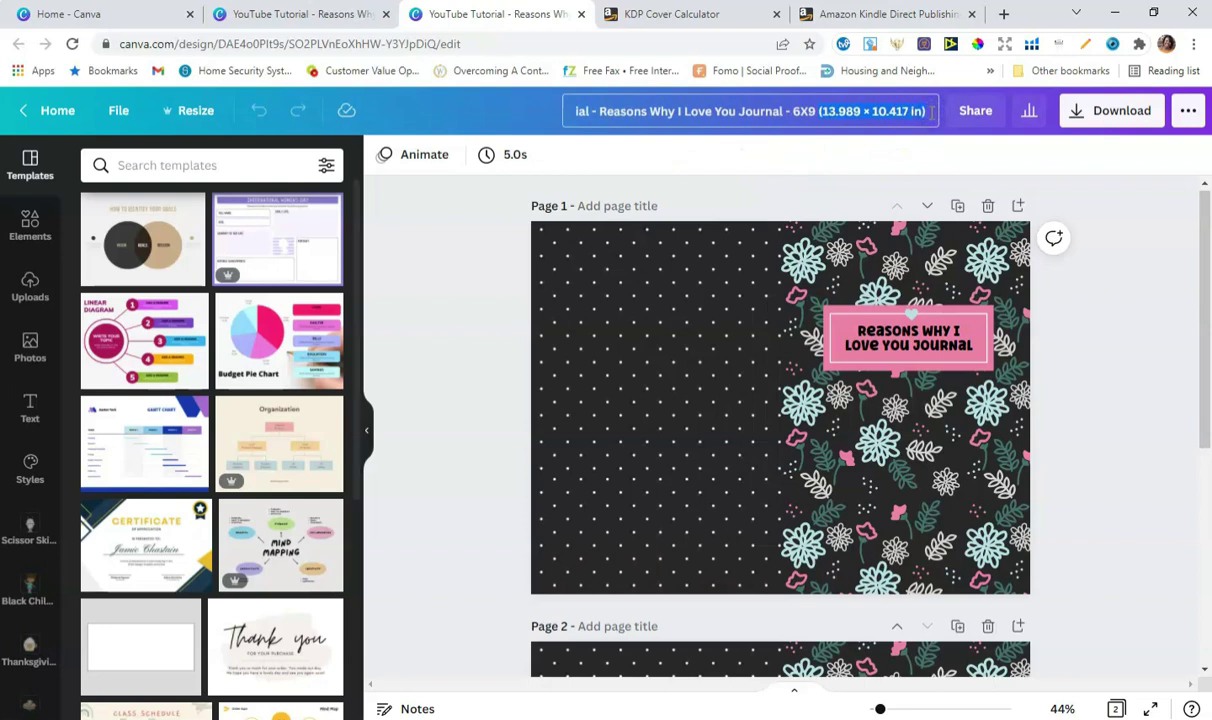
pyautogui.write('- Hard')
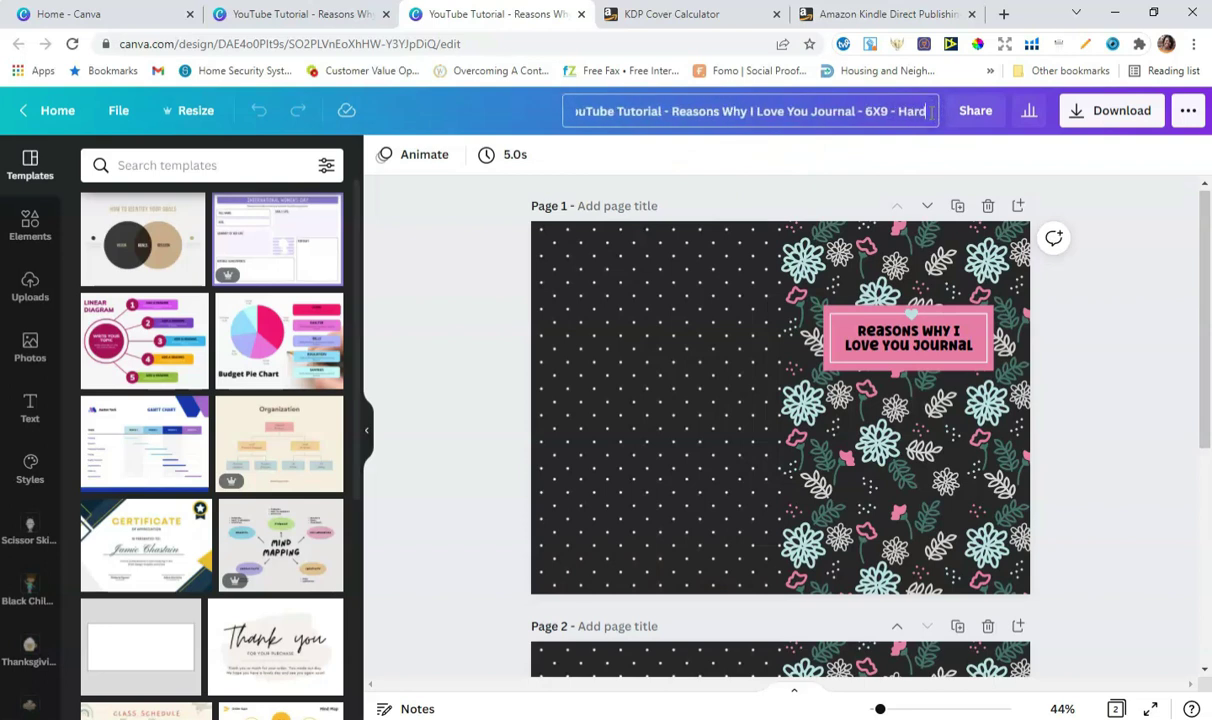
pyautogui.write('cover')
pyautogui.press('Return')
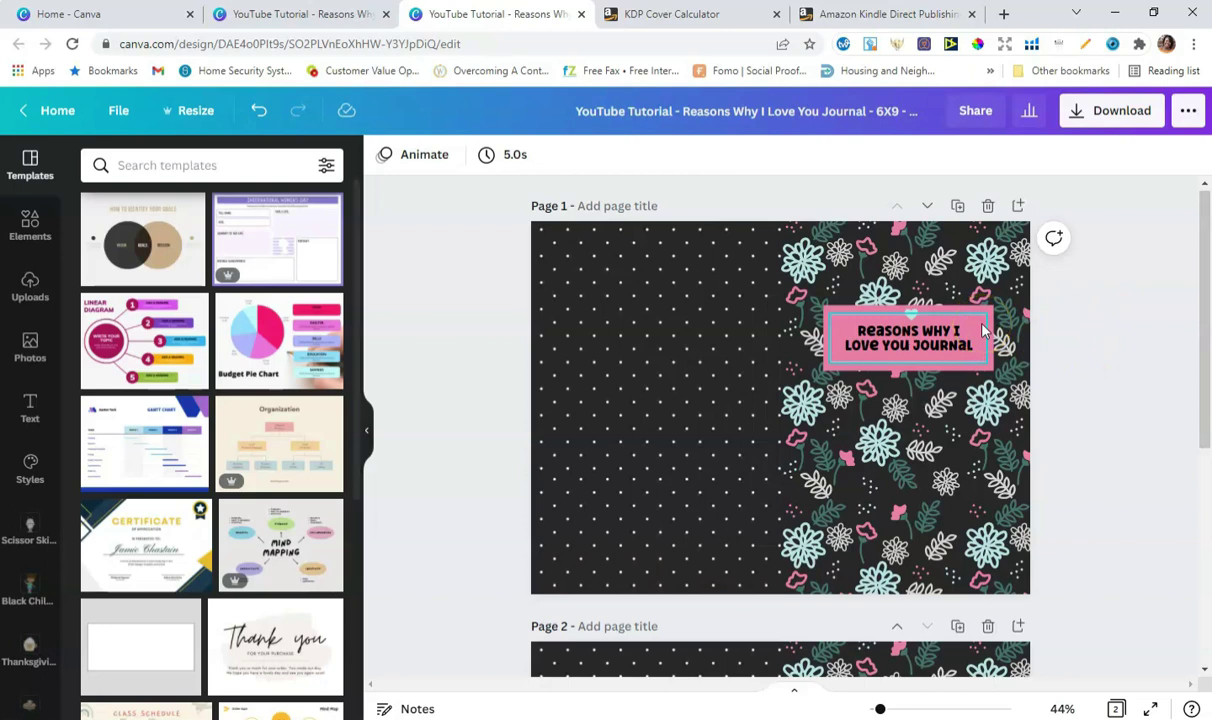
pyautogui.click(860, 447)
pyautogui.click(750, 290)
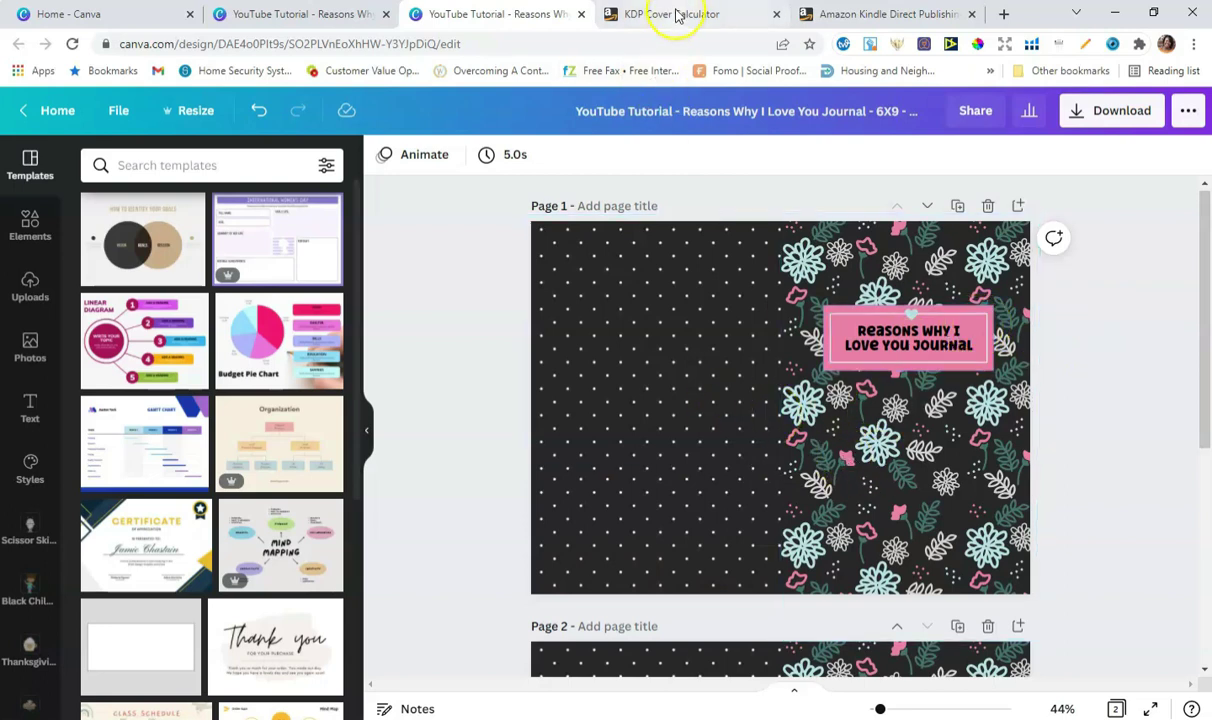
# - Switch to the KDP Cover Calculator and download the cover template for the 6 x 9 in, 100-page hardcover
pyautogui.click(675, 14)
pyautogui.scroll(-3, 630, 365)
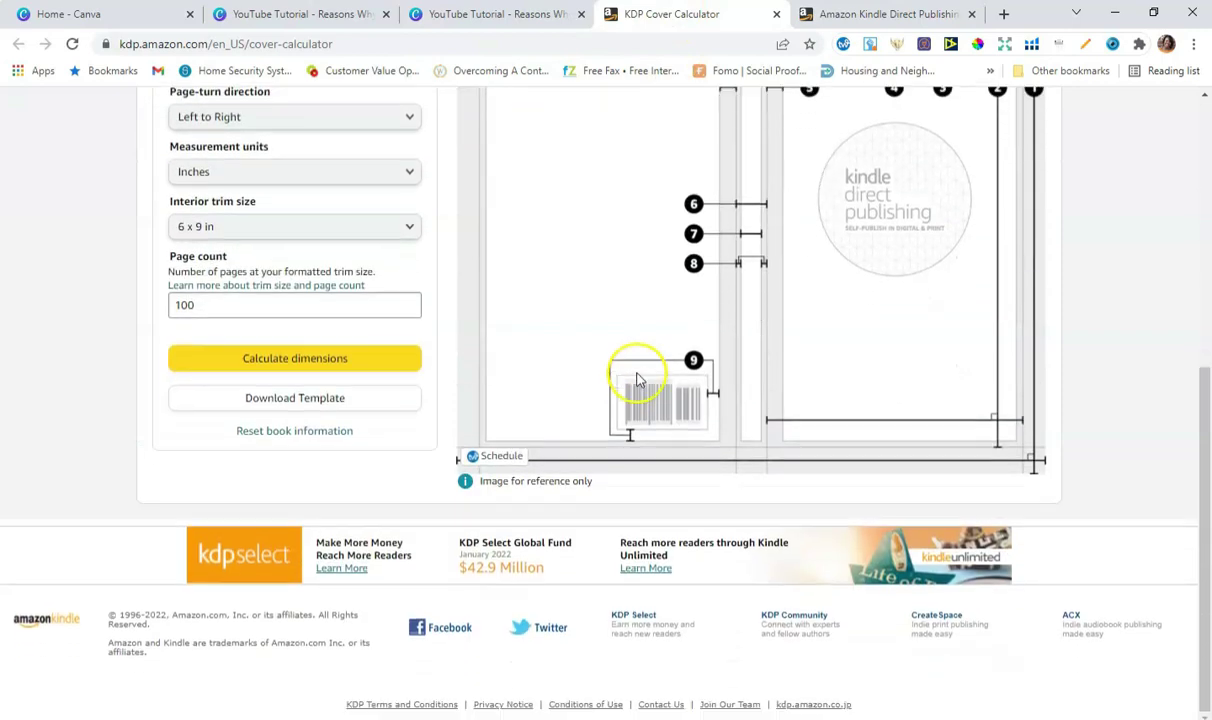
pyautogui.click(295, 399)
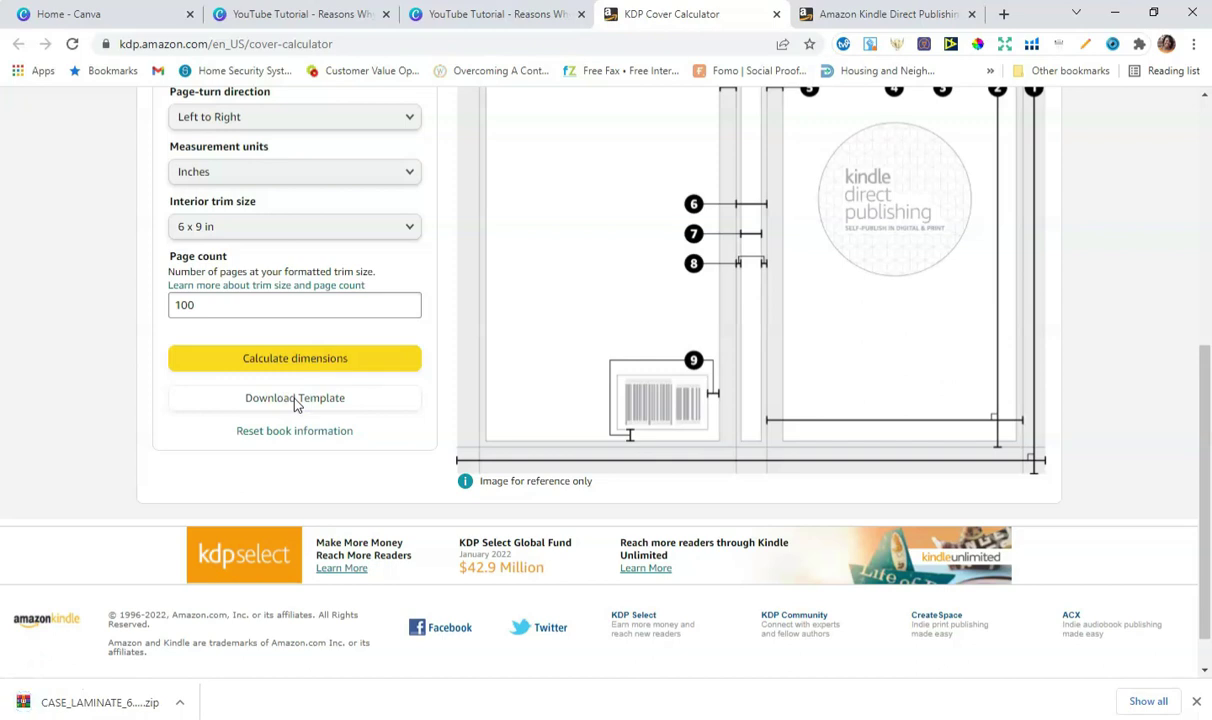
pyautogui.scroll(1, 848, 398)
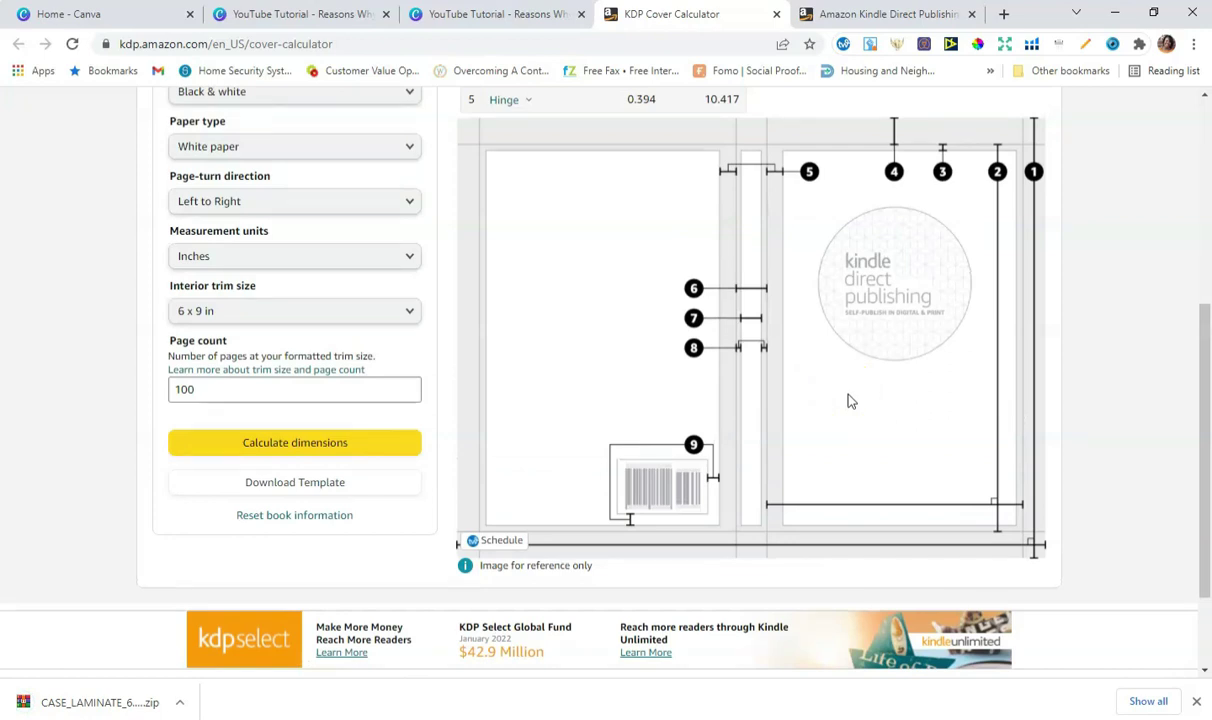
pyautogui.click(848, 403)
pyautogui.click(799, 240)
# - Open the downloaded CASE_LAMINATE zip archive, extract its PNG template image and close the archive
pyautogui.click(107, 706)
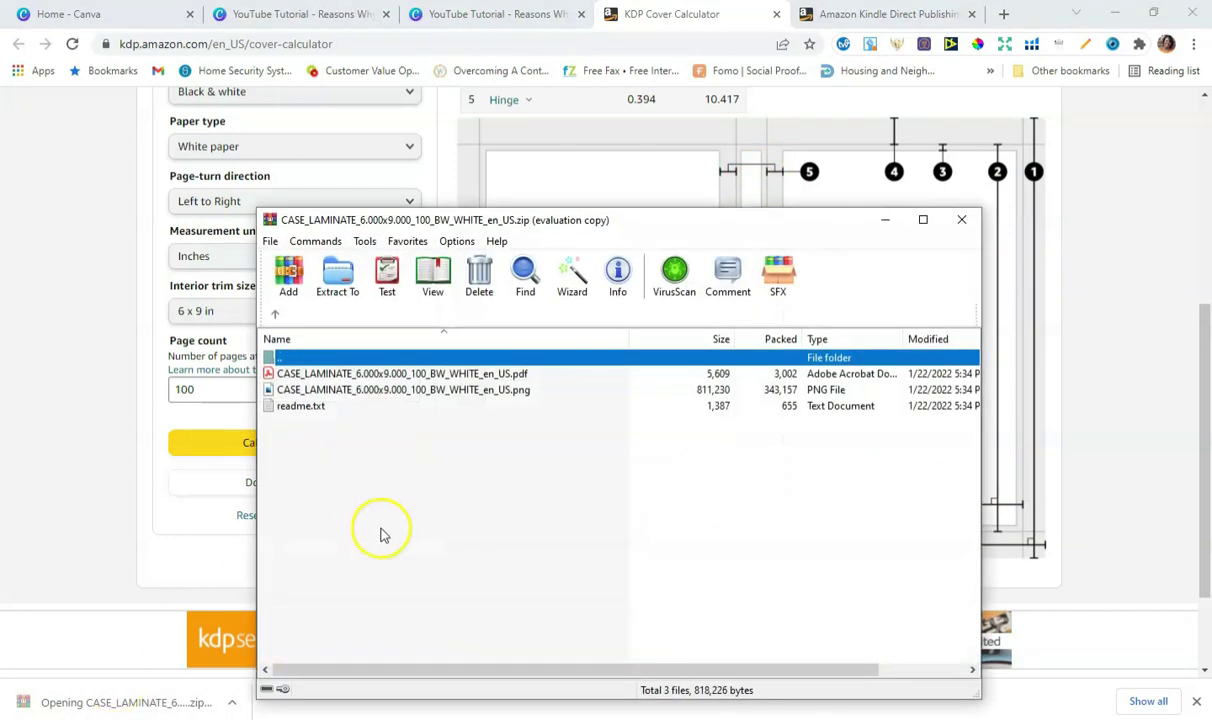
pyautogui.click(695, 463)
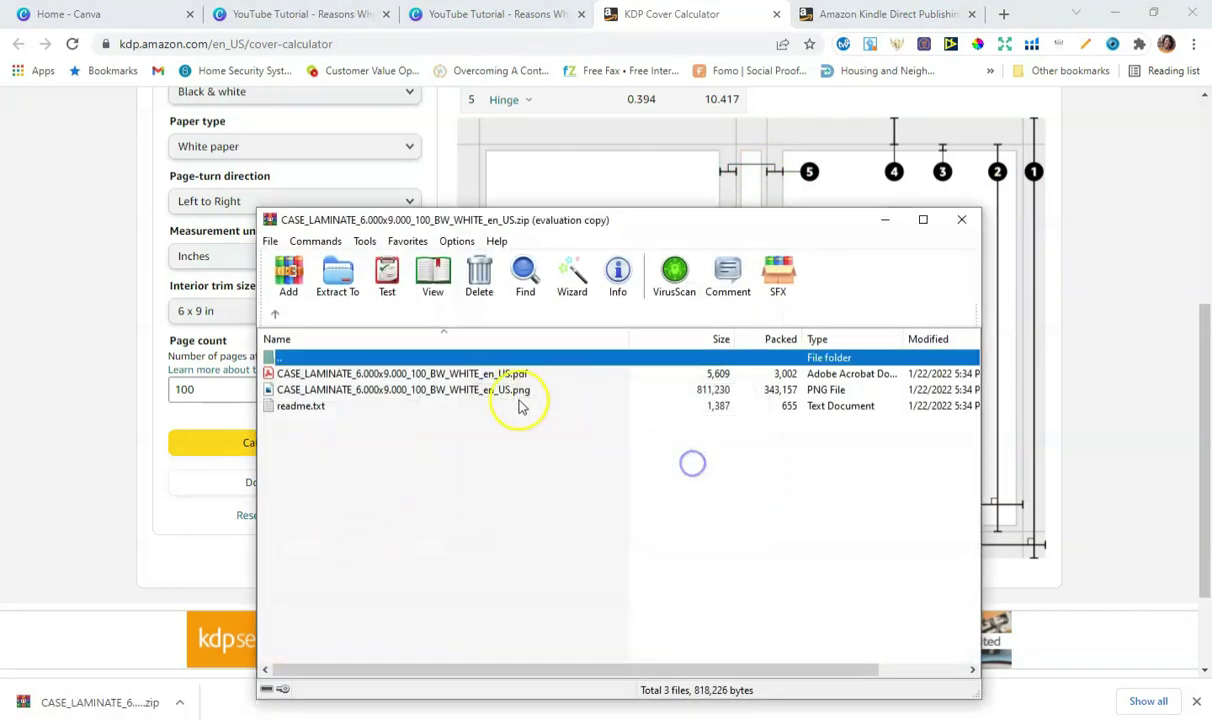
pyautogui.click(504, 390)
pyautogui.click(338, 279)
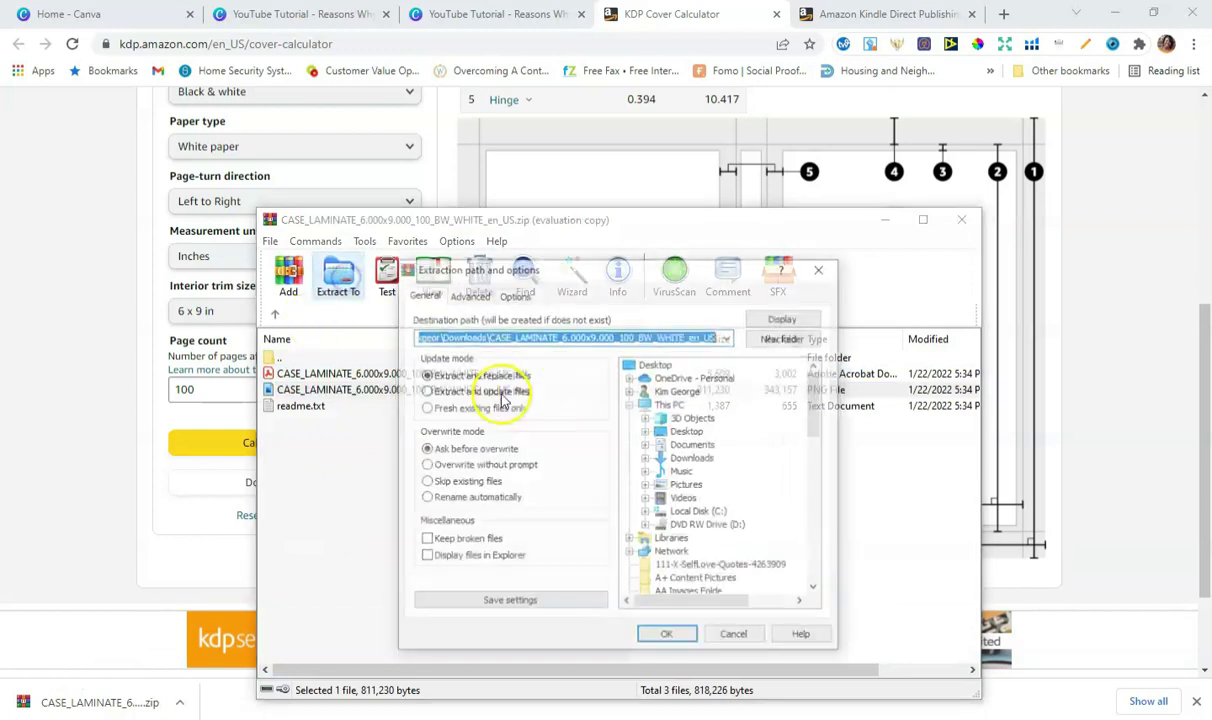
pyautogui.click(664, 637)
pyautogui.click(962, 221)
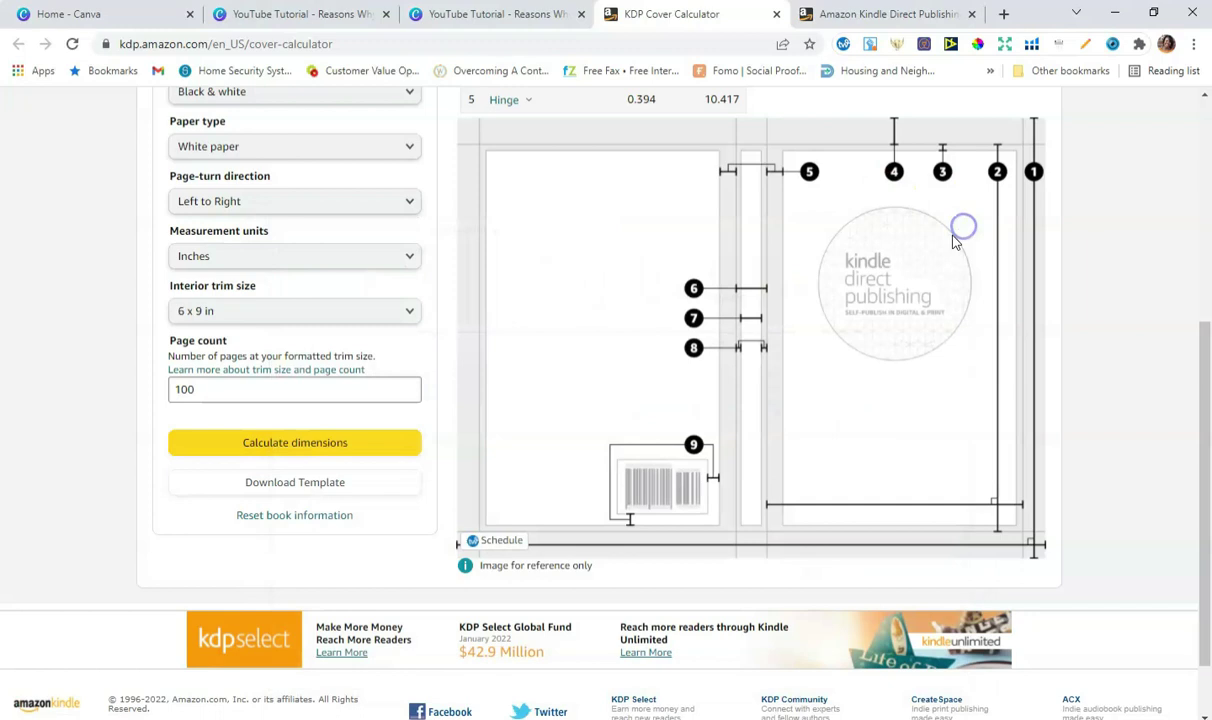
# - Return to the resized cover in Canva, closing the original design, and upload the CASE_LAMINATE_6.000x9.000_100_BW_WHITE_en_US image from the Desktop
pyautogui.click(513, 16)
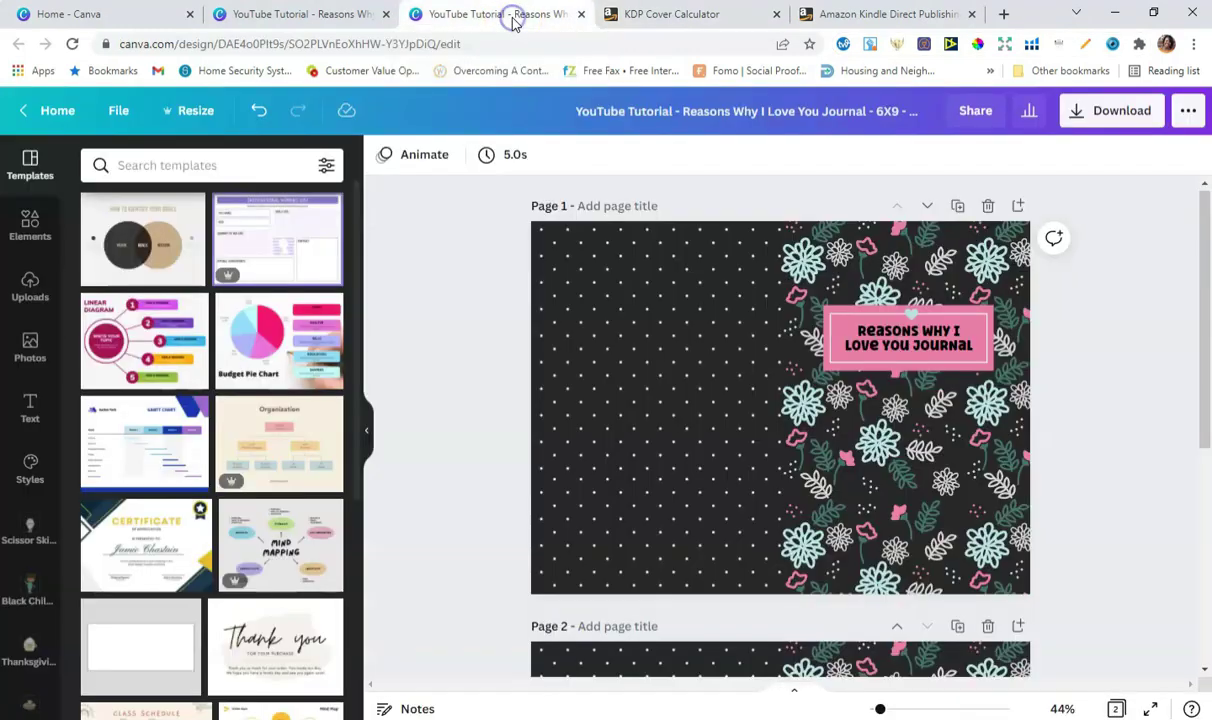
pyautogui.click(386, 14)
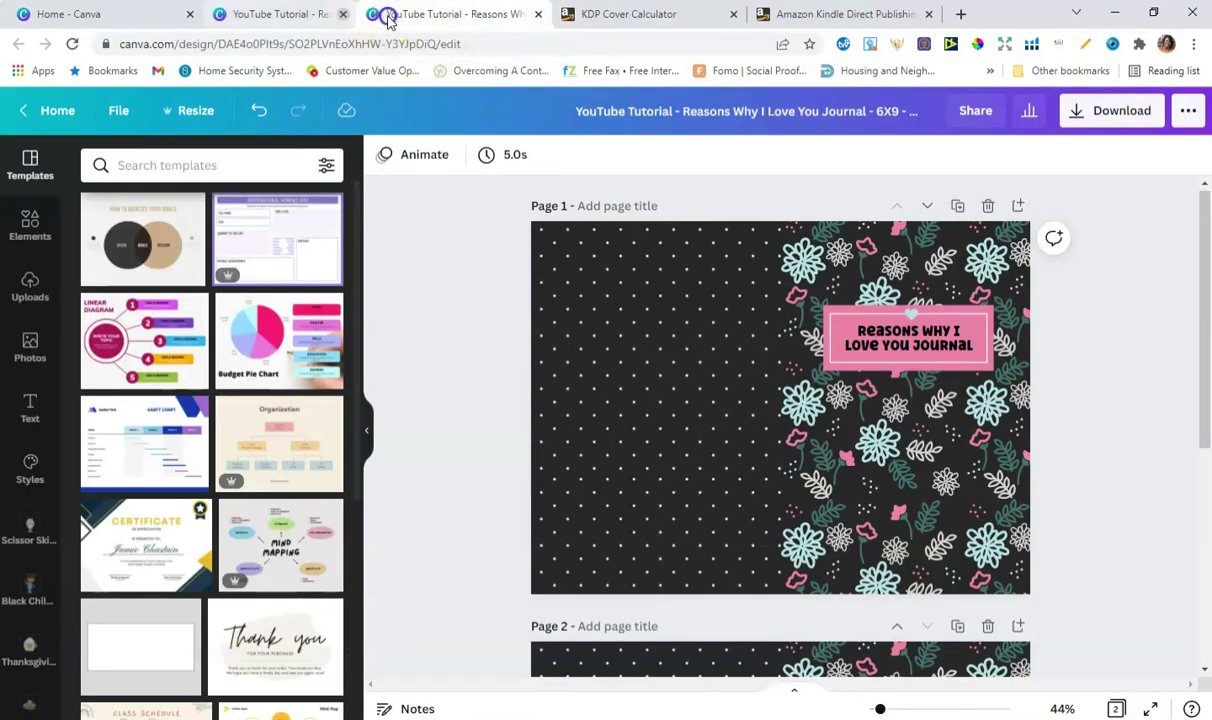
pyautogui.click(31, 289)
pyautogui.click(195, 210)
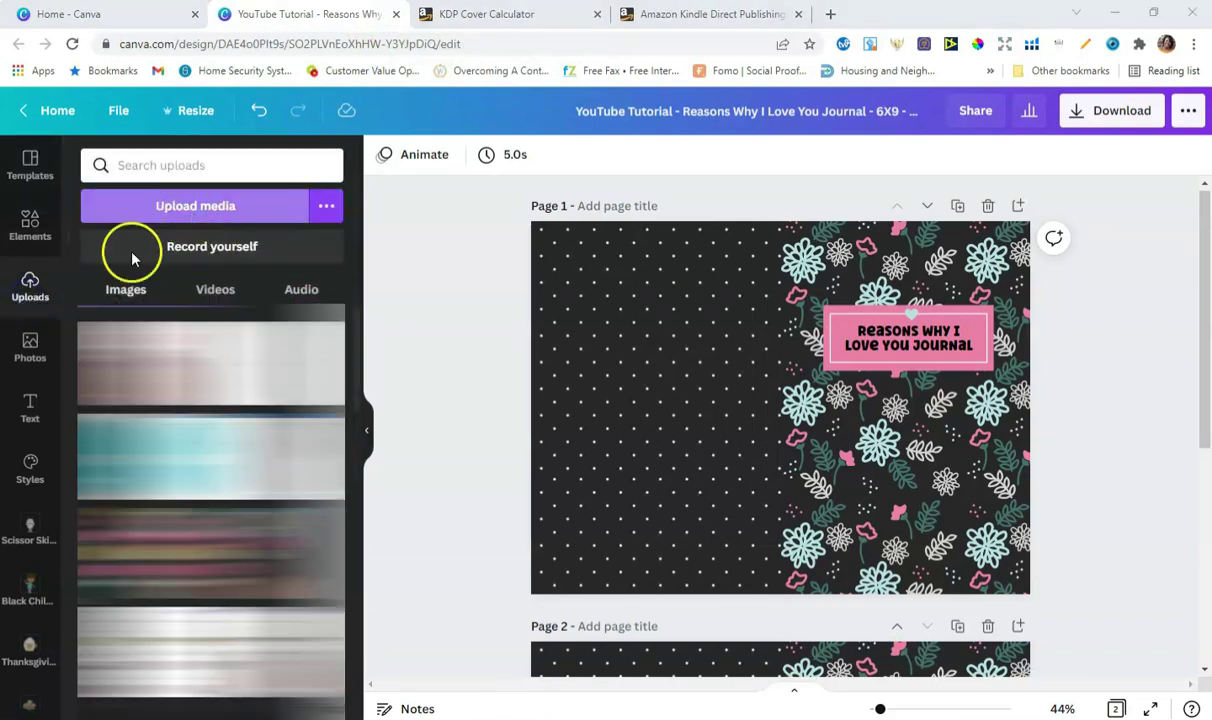
pyautogui.click(148, 272)
pyautogui.moveTo(859, 260); pyautogui.dragTo(859, 515)
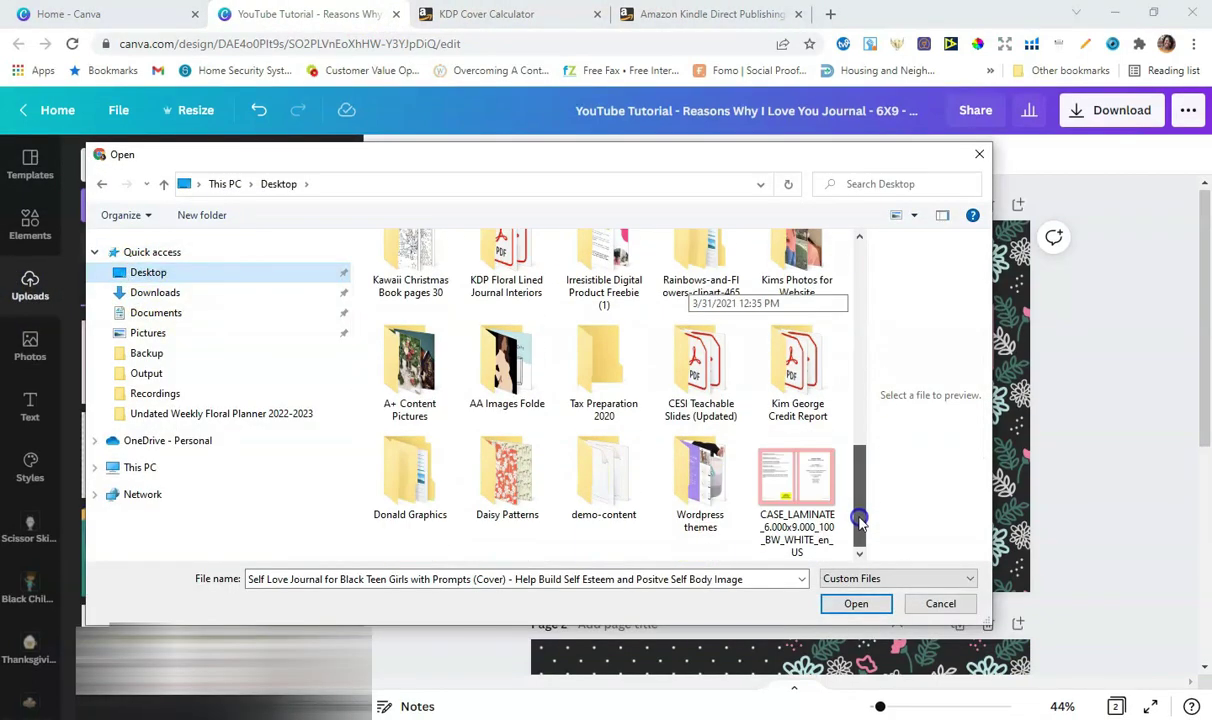
pyautogui.click(797, 480)
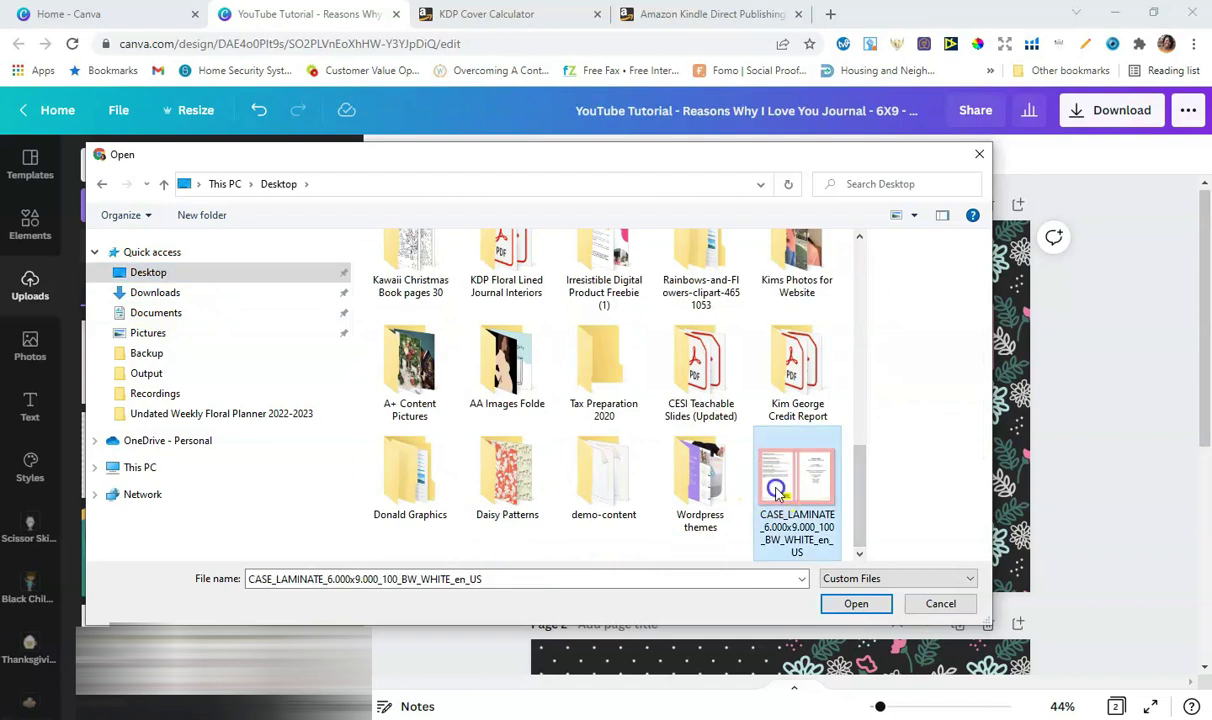
pyautogui.click(855, 603)
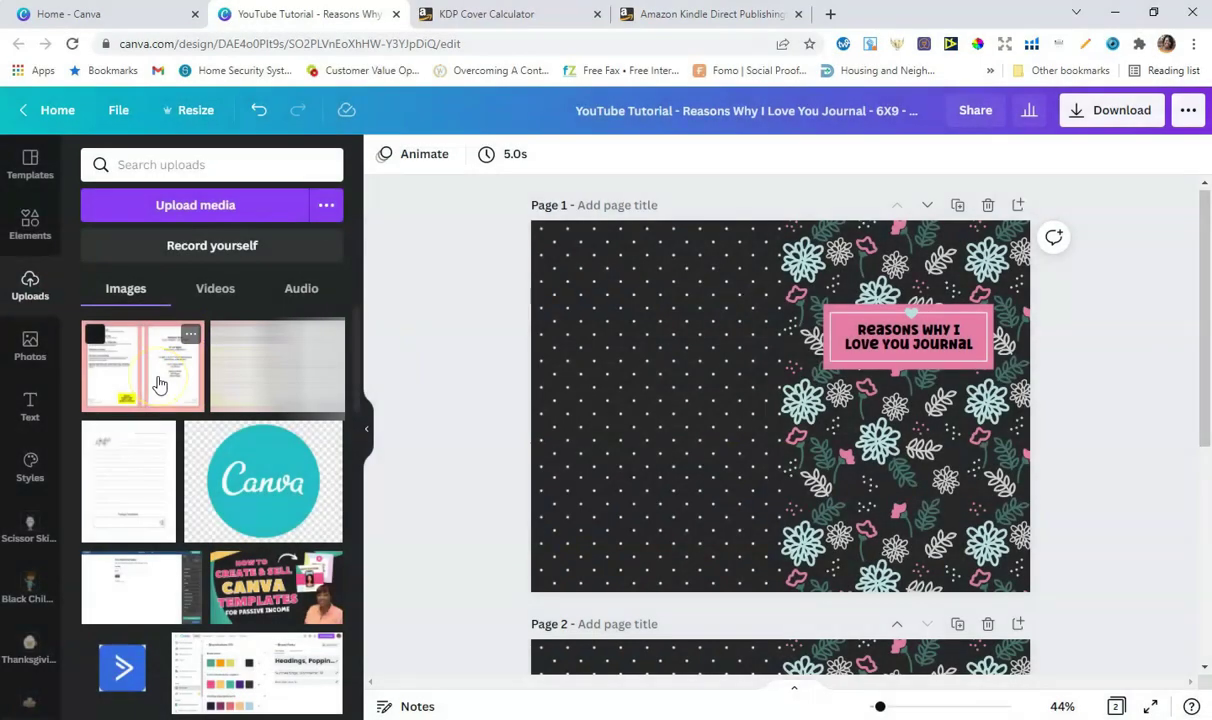
# - Place the uploaded cover template on page 1 and enlarge it to cover the whole page
pyautogui.click(159, 385)
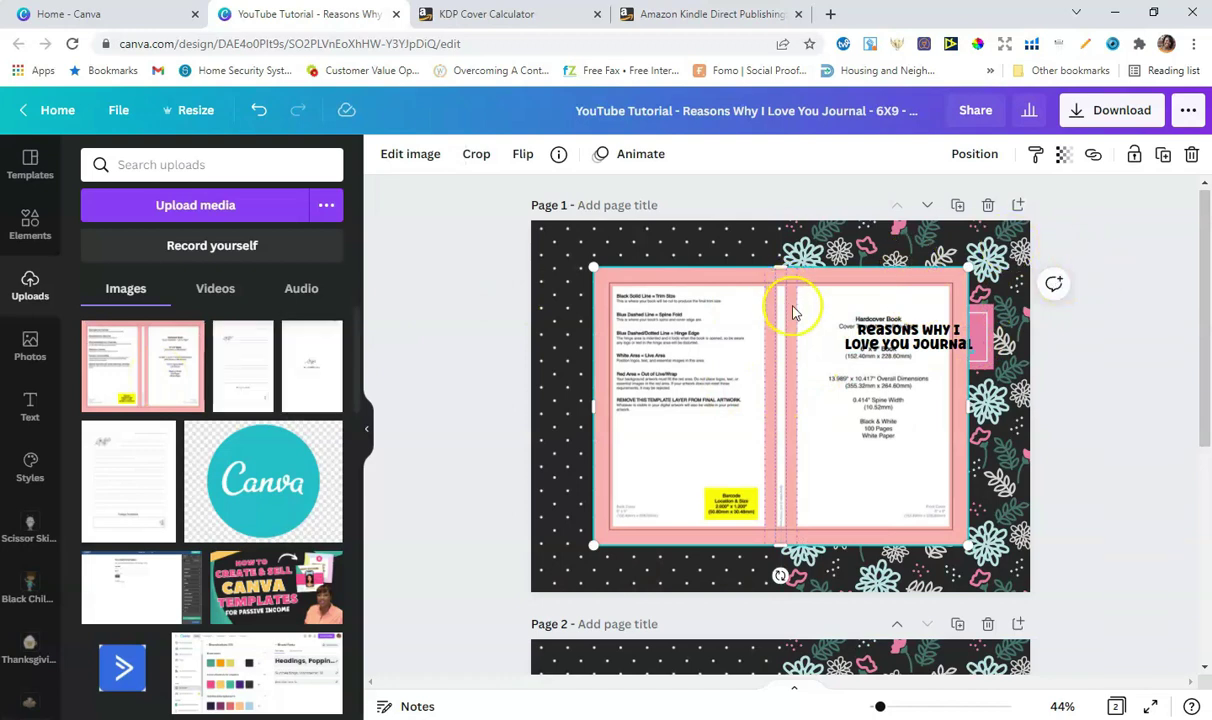
pyautogui.moveTo(966, 268); pyautogui.dragTo(1039, 233)
pyautogui.moveTo(595, 545); pyautogui.dragTo(531, 583)
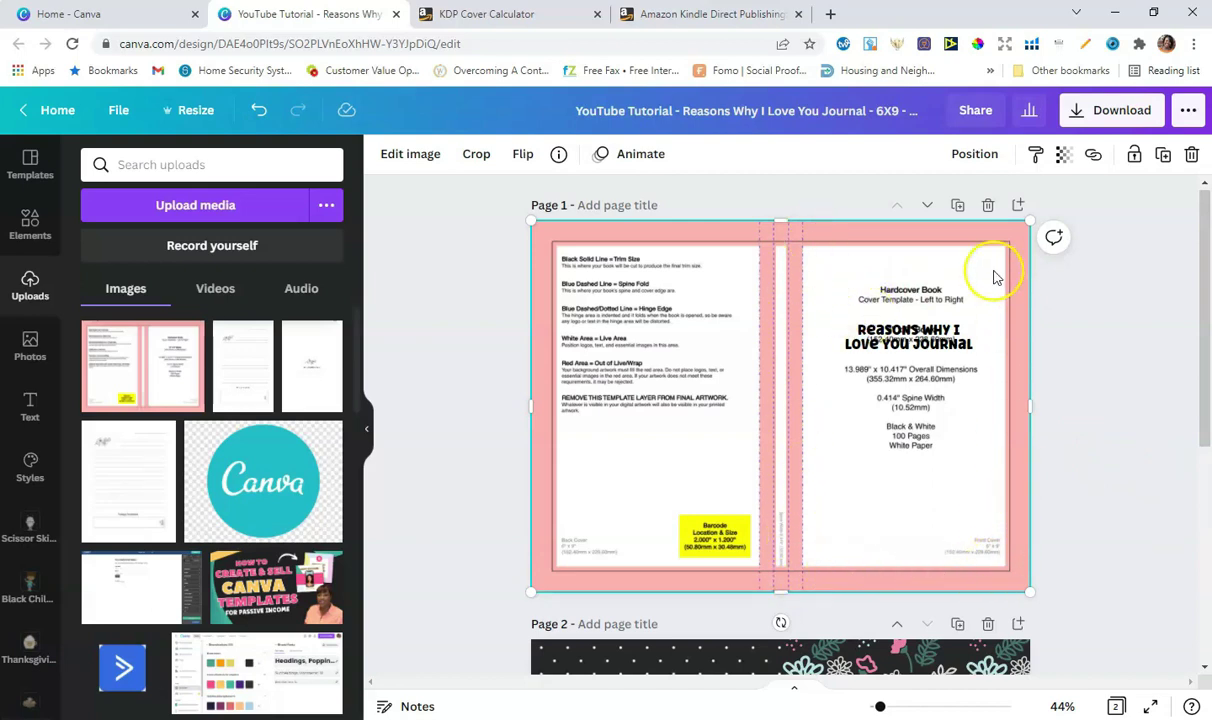
# - Lower the cover template's transparency value to 29 to see the artwork beneath, and set it back to 100
pyautogui.click(1064, 160)
pyautogui.moveTo(1004, 206); pyautogui.dragTo(938, 217)
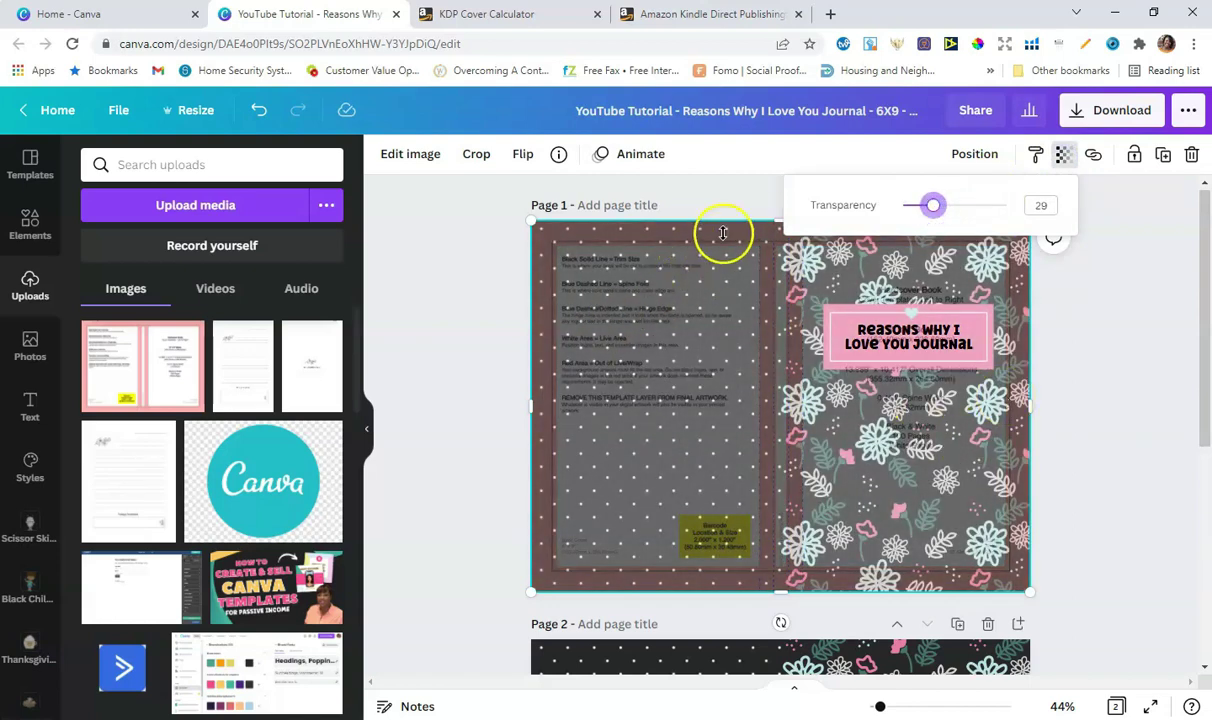
pyautogui.moveTo(933, 205); pyautogui.dragTo(1041, 210)
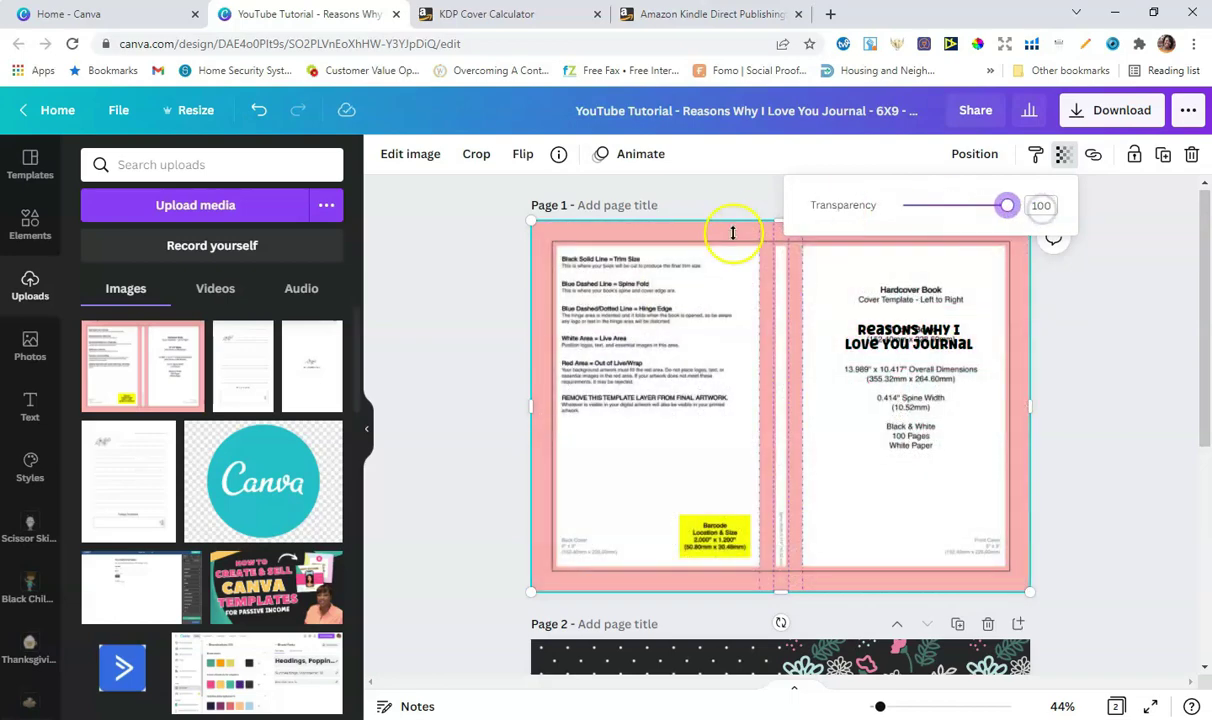
# - Move the KDP template down to expose the cover artwork, and lock the floral and dotted background images on page 1
pyautogui.moveTo(732, 233); pyautogui.dragTo(725, 344)
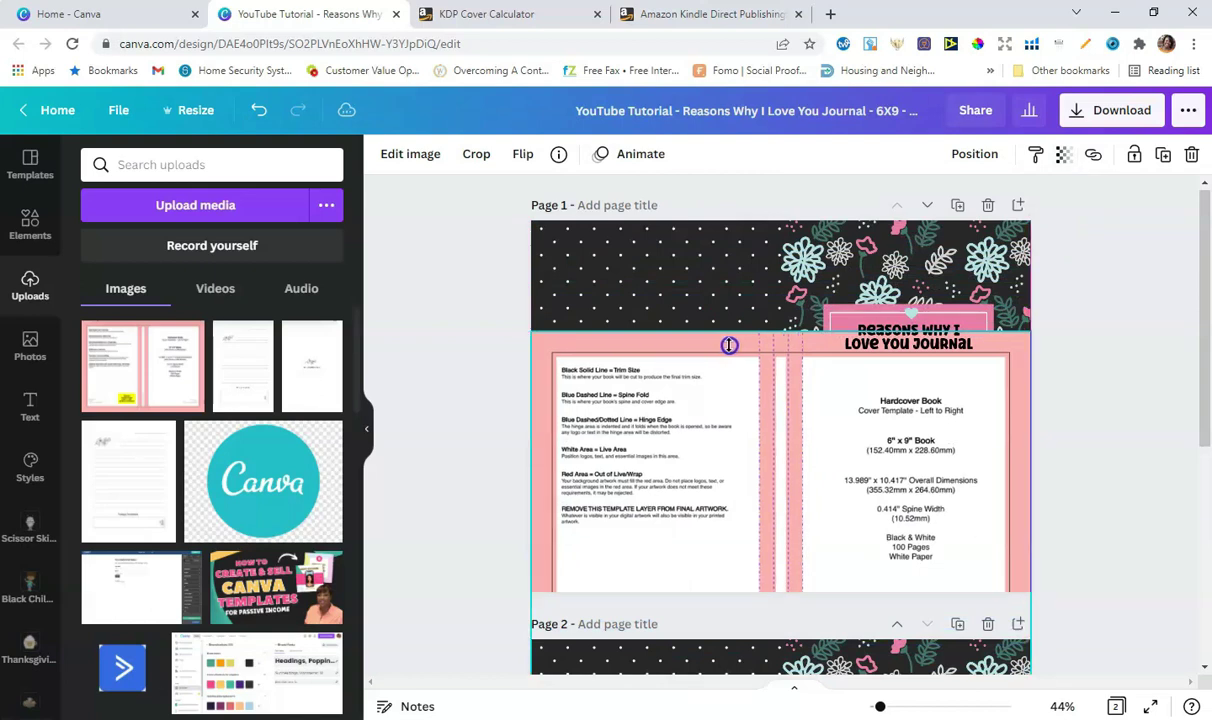
pyautogui.click(987, 317)
pyautogui.click(1085, 279)
pyautogui.click(822, 248)
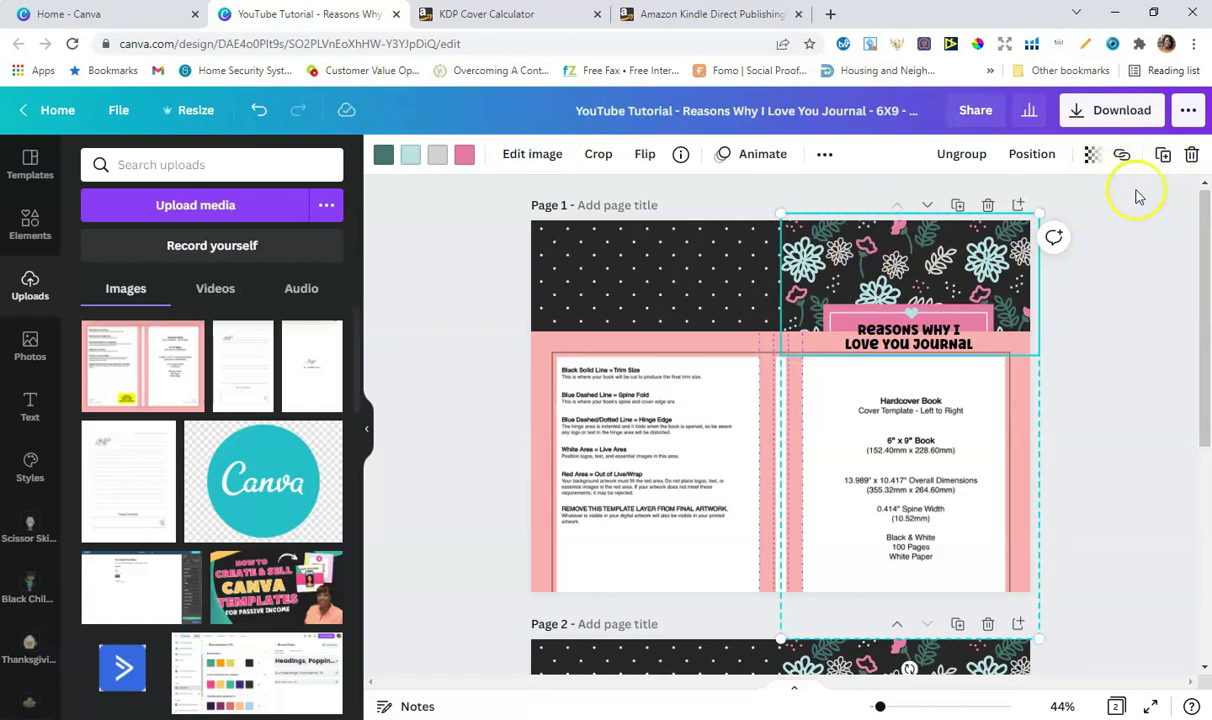
pyautogui.click(703, 268)
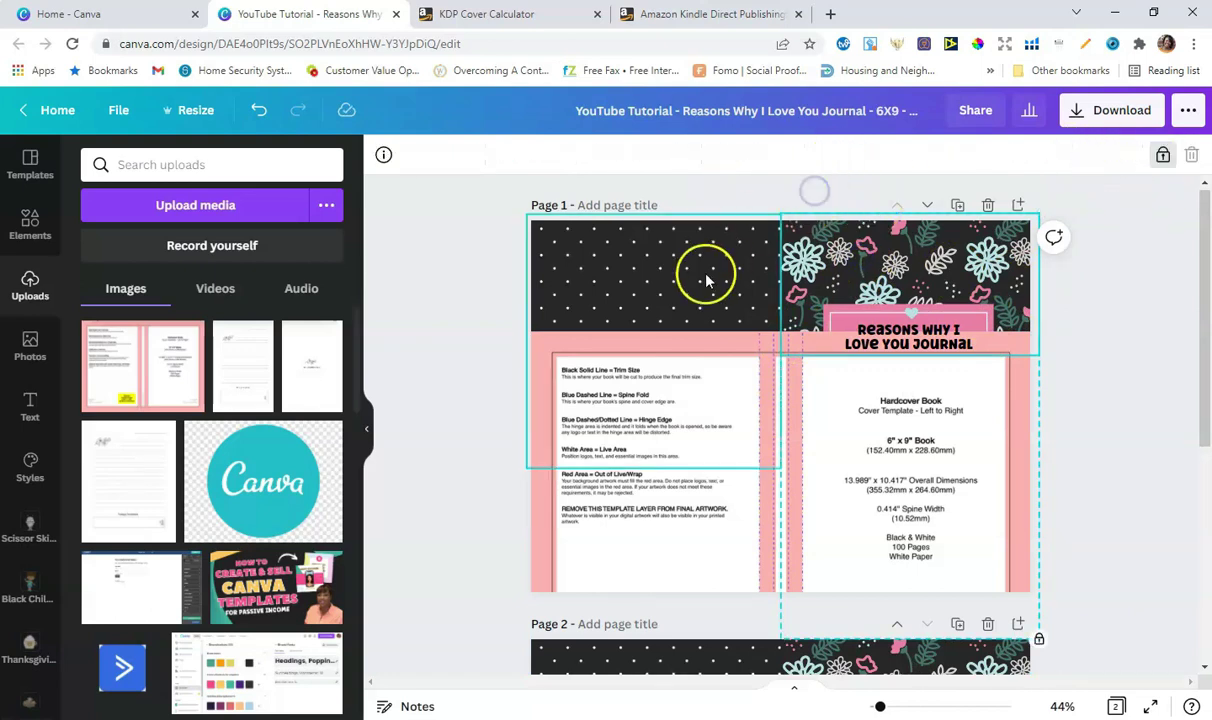
pyautogui.click(1134, 155)
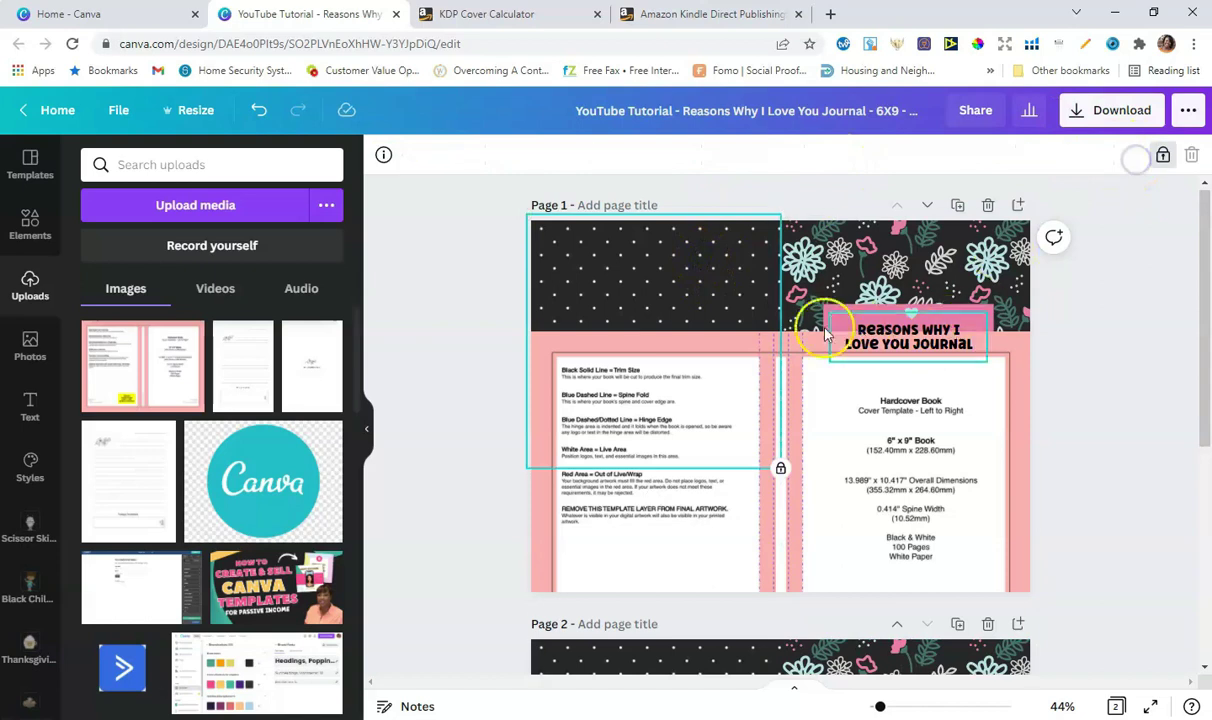
# - Move the template further down to clear the title, and group the title text with its pink label and heart
pyautogui.click(1031, 374)
pyautogui.moveTo(798, 355); pyautogui.dragTo(799, 448)
pyautogui.click(800, 287)
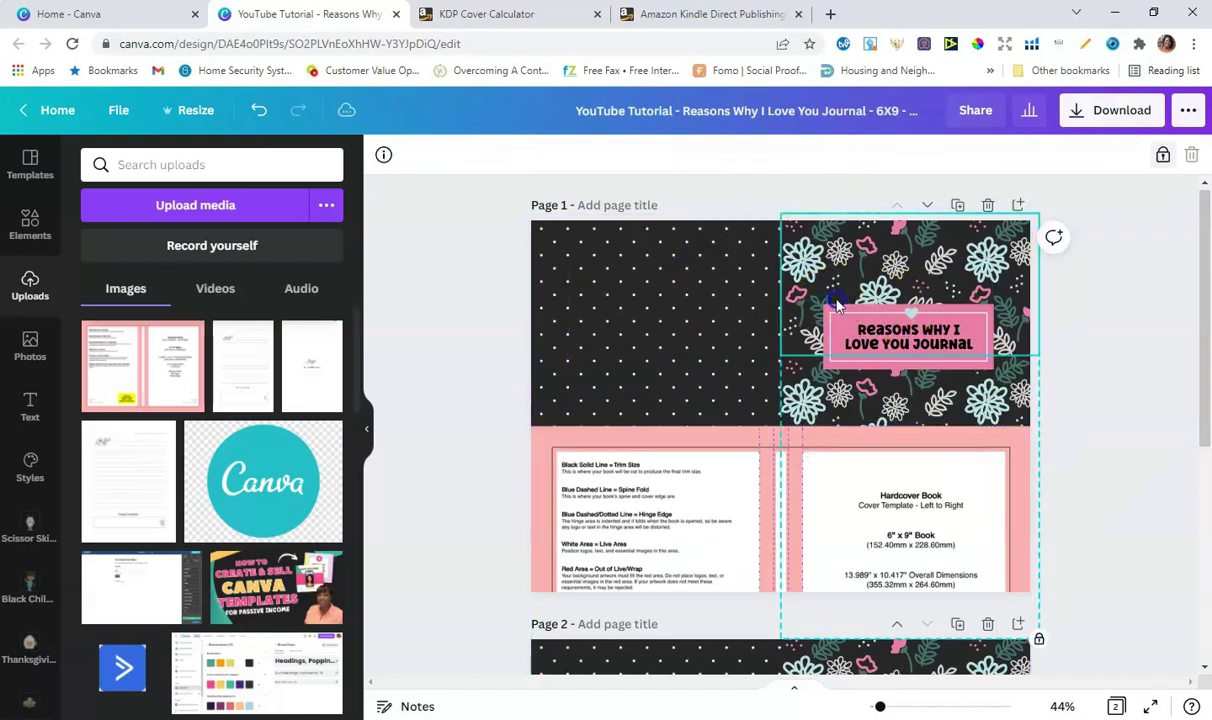
pyautogui.click(986, 368)
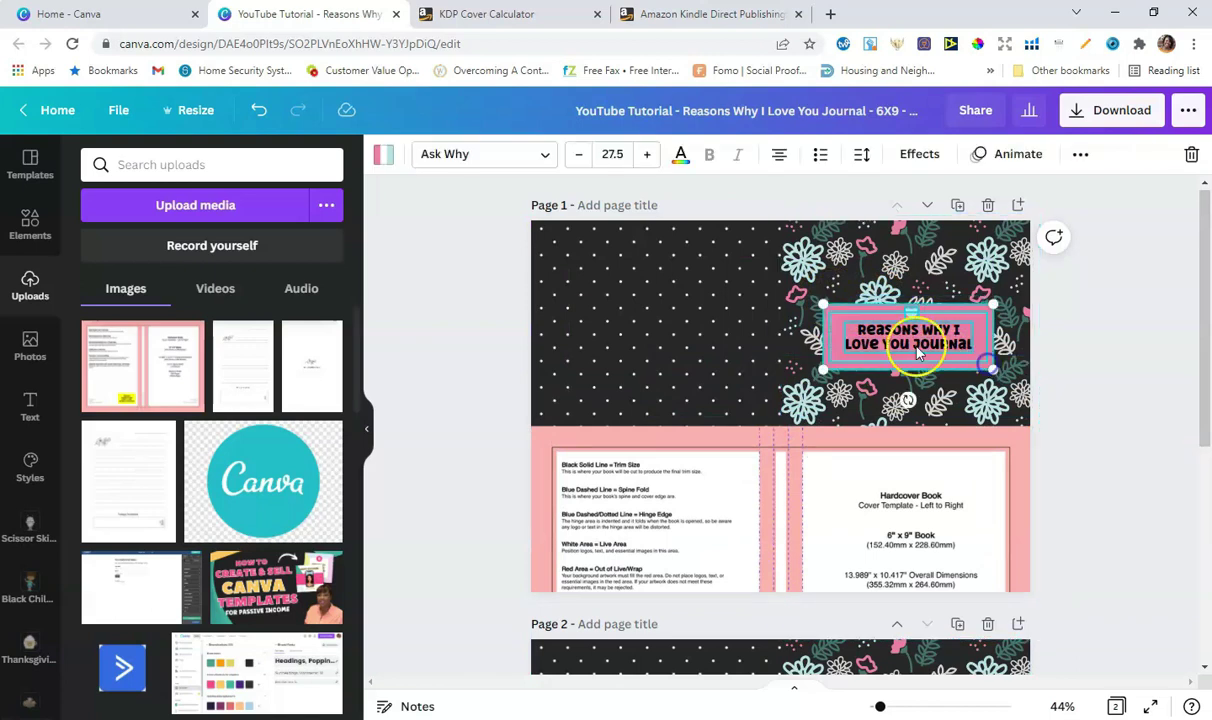
pyautogui.click(1086, 155)
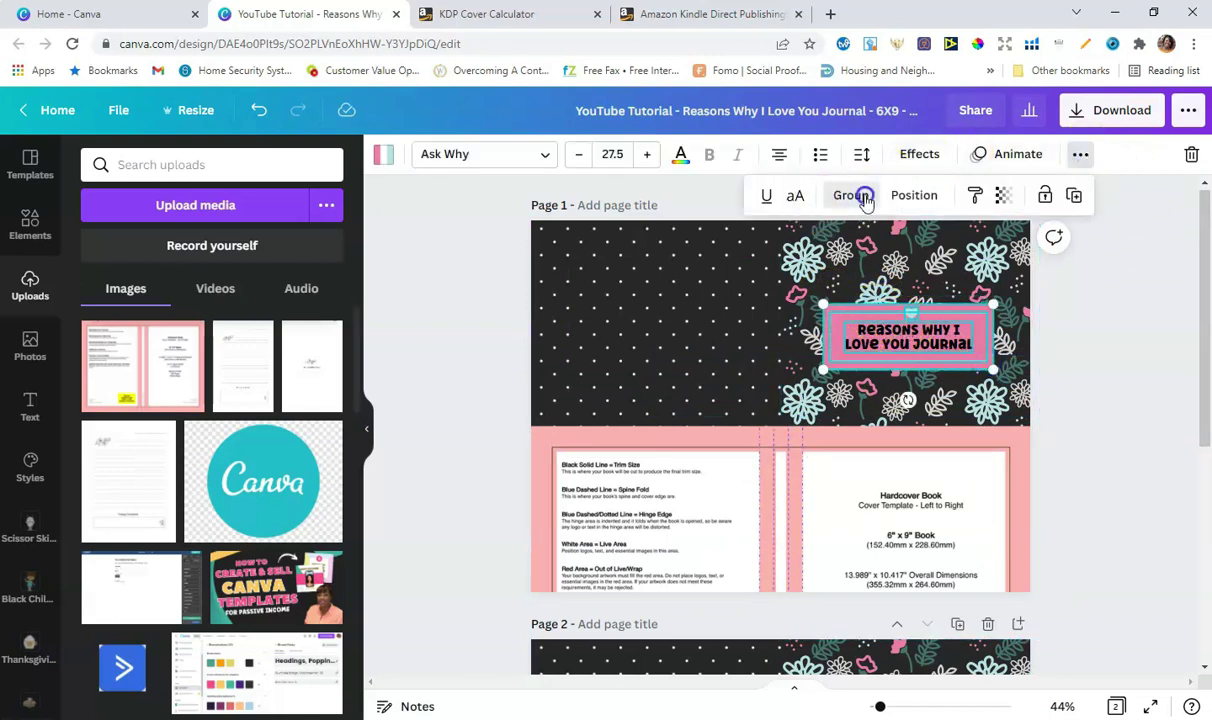
pyautogui.click(850, 195)
# - Shrink the title group to fit the front cover's live area, and move the template back up to cover page 1
pyautogui.click(1146, 332)
pyautogui.moveTo(992, 304); pyautogui.dragTo(977, 308)
pyautogui.moveTo(822, 312); pyautogui.dragTo(830, 313)
pyautogui.moveTo(825, 474); pyautogui.dragTo(835, 275)
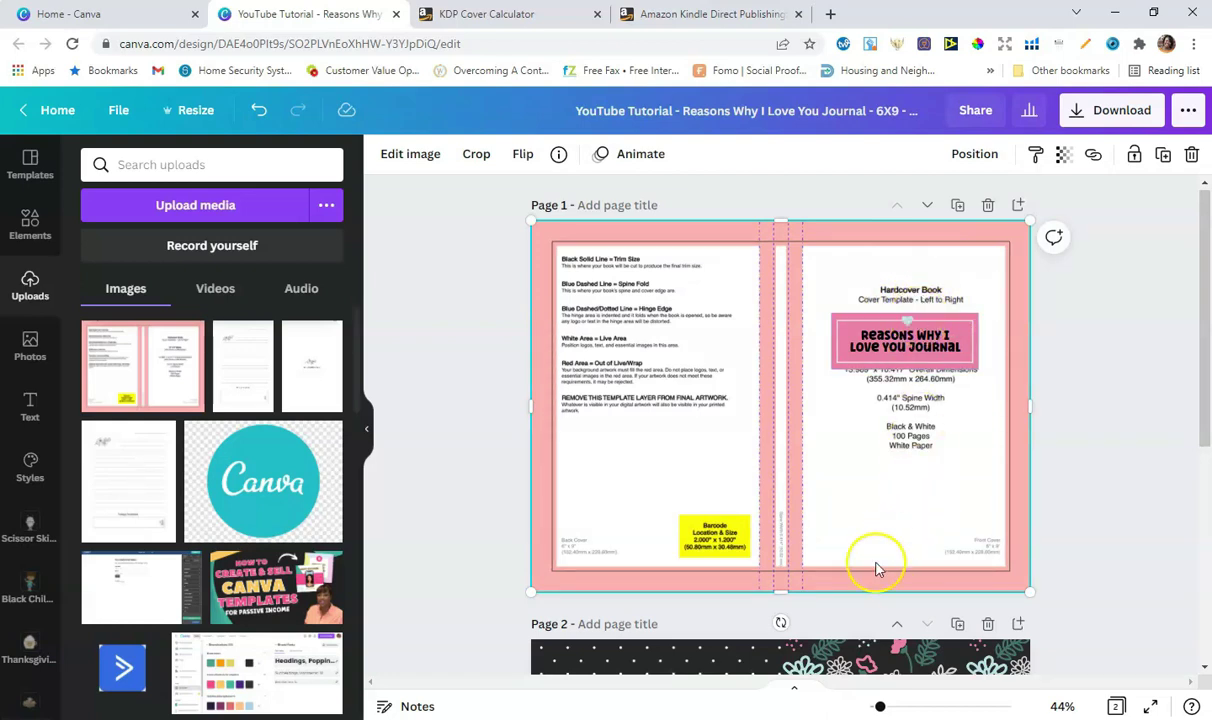
# - Check the artwork beneath the template with its transparency setting, return it to 100, and delete the template from page 1
pyautogui.click(1061, 158)
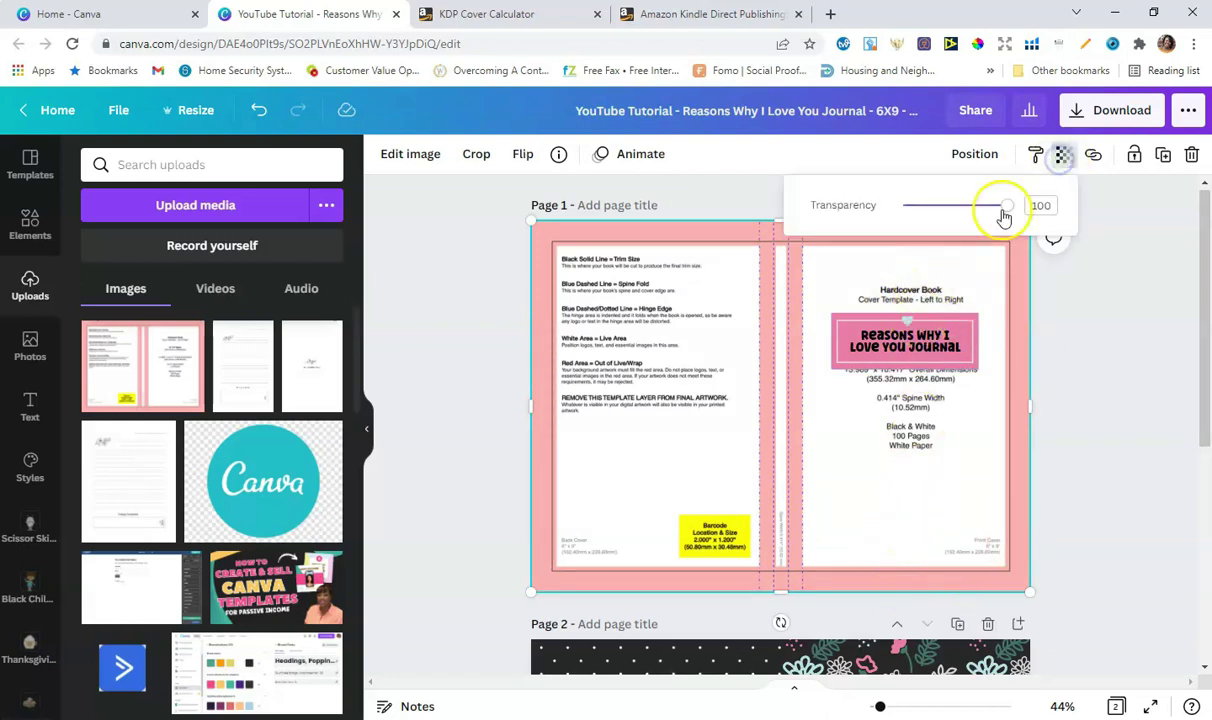
pyautogui.moveTo(1001, 205); pyautogui.dragTo(1025, 229)
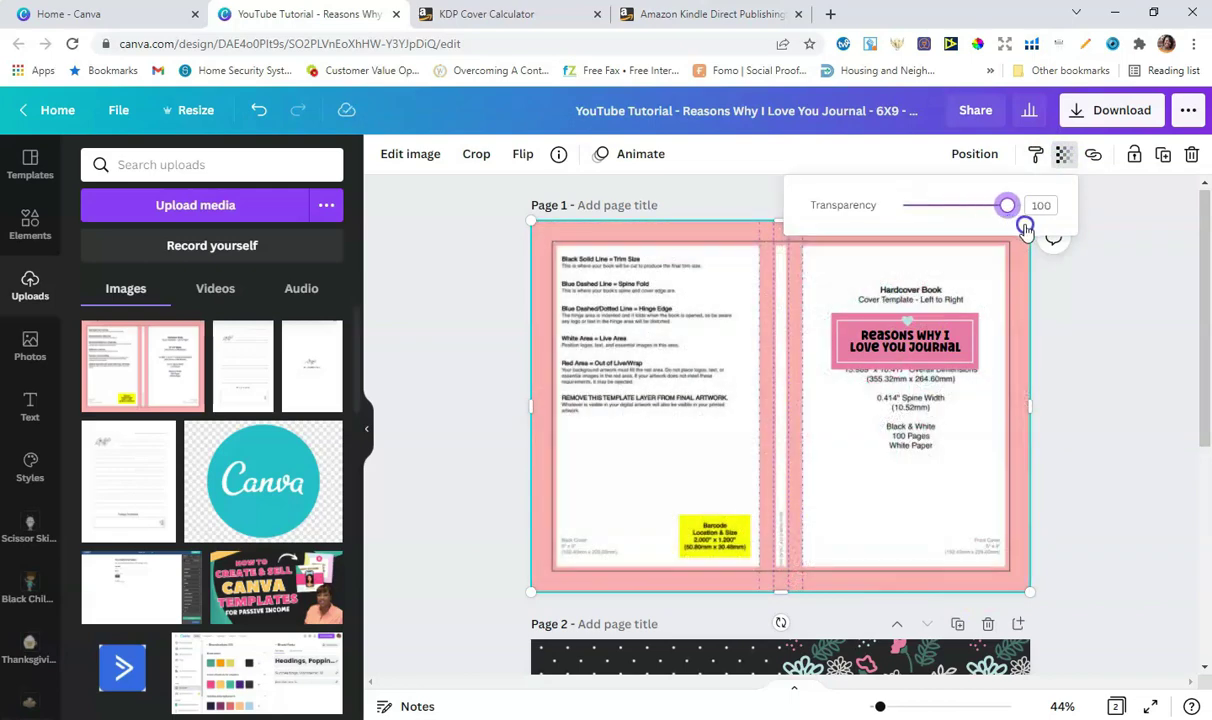
pyautogui.click(725, 238)
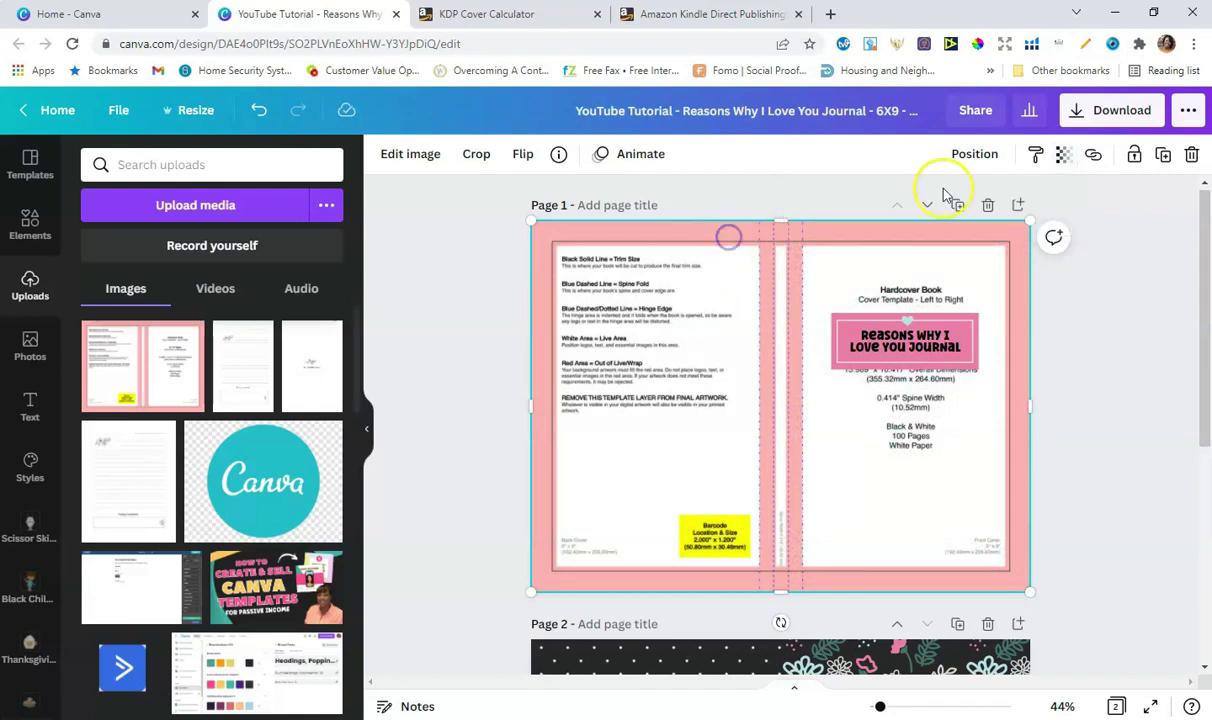
pyautogui.click(1191, 158)
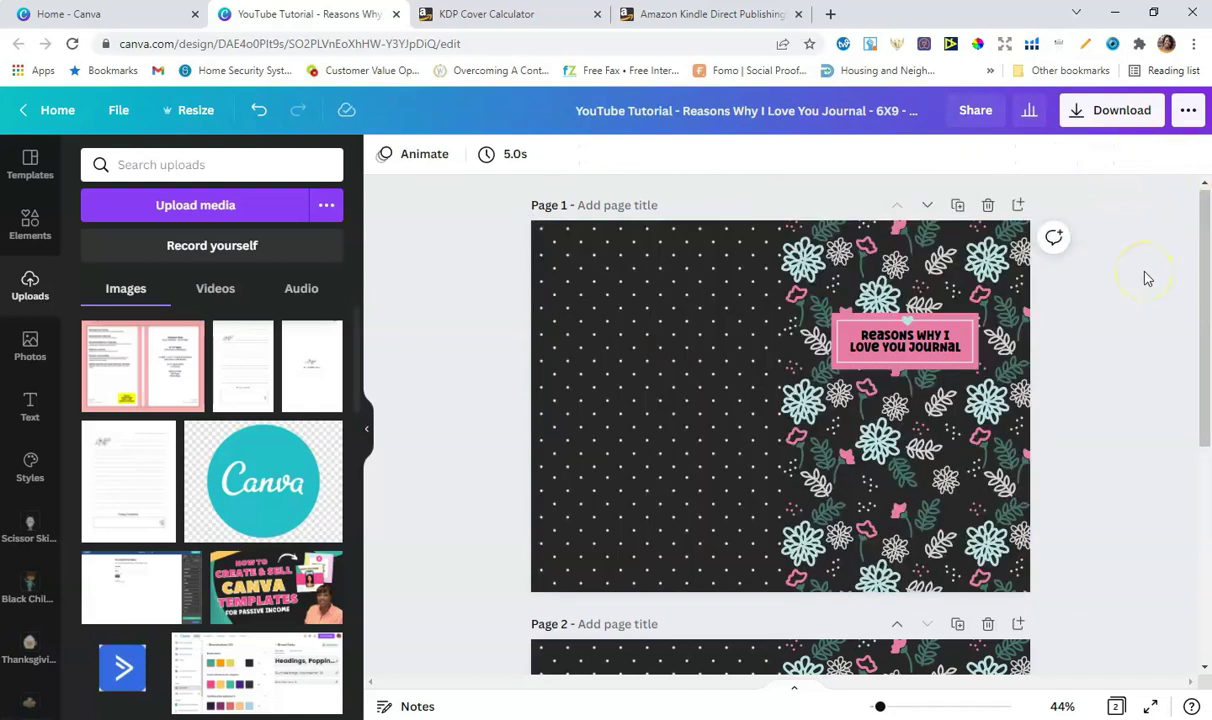
# - Download only page 1 of the cover design as a PDF Print file
pyautogui.click(1100, 115)
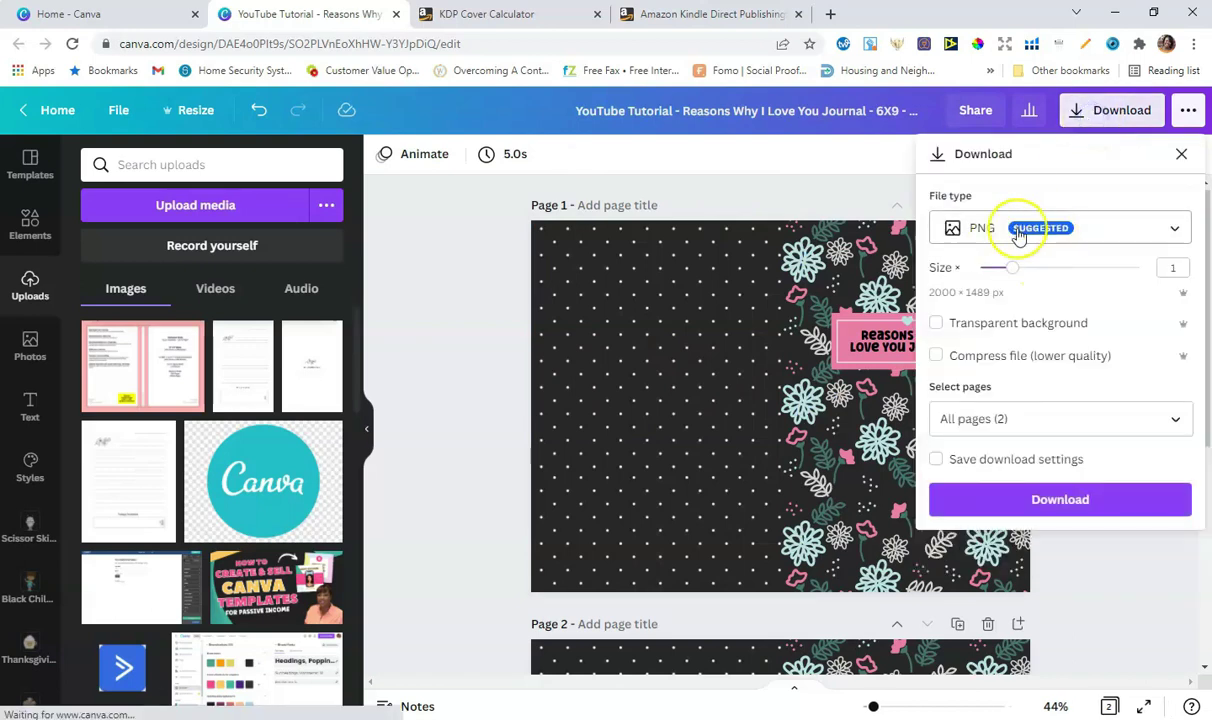
pyautogui.click(1025, 229)
pyautogui.click(1016, 393)
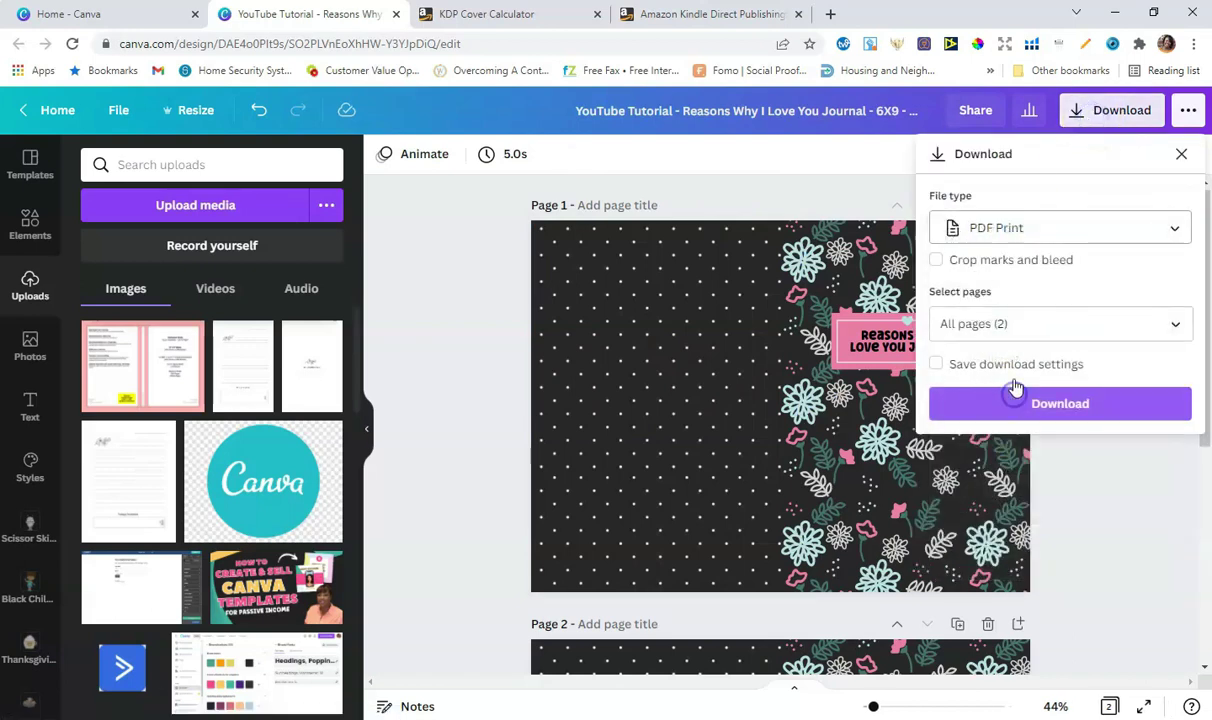
pyautogui.click(1093, 326)
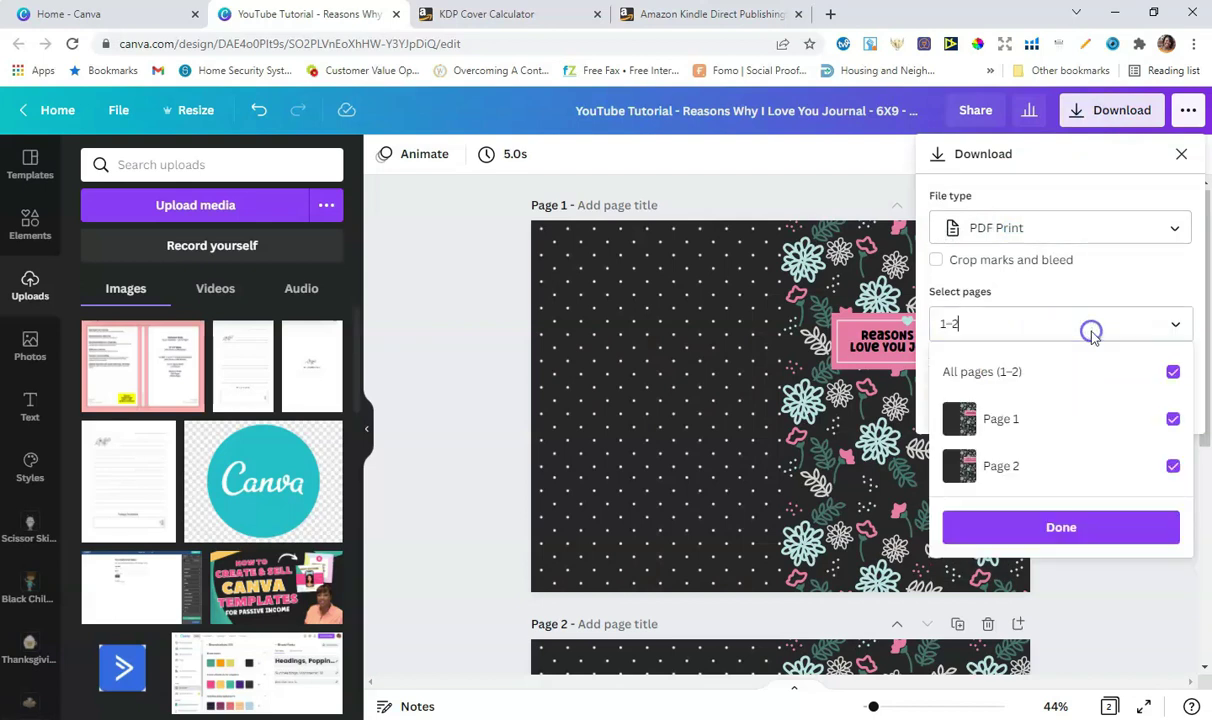
pyautogui.press('BackSpace')
pyautogui.press('BackSpace')
pyautogui.click(1085, 527)
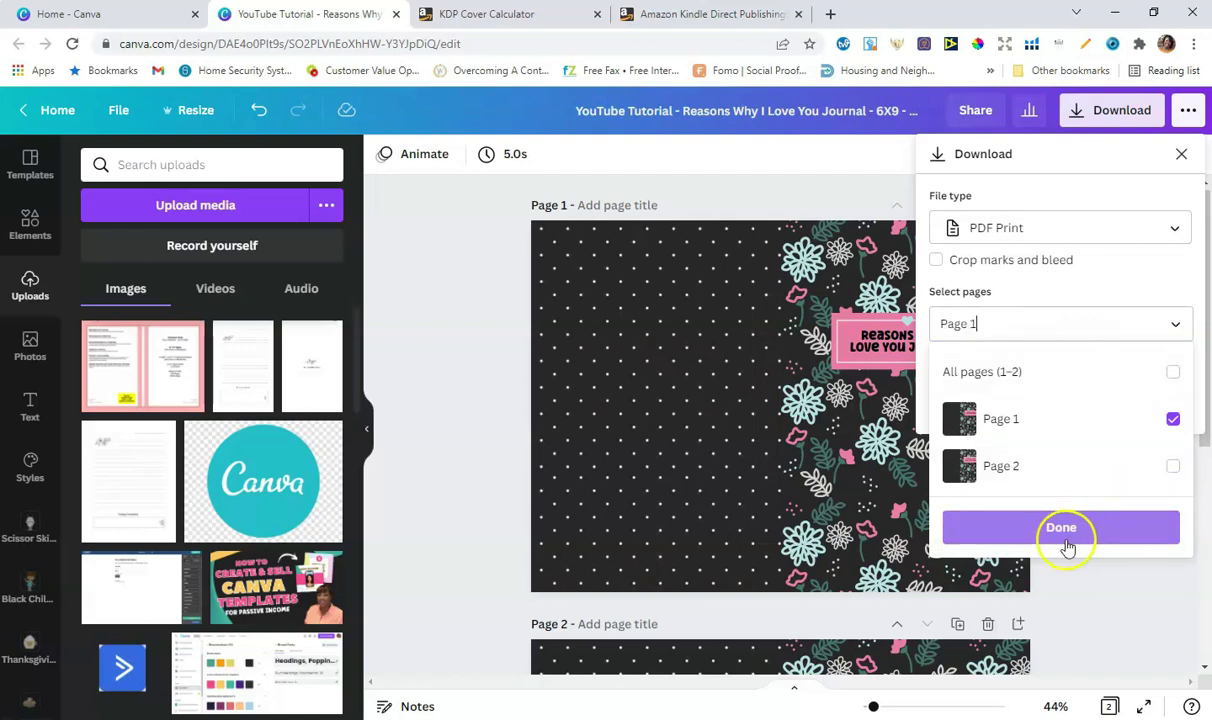
pyautogui.click(408, 375)
pyautogui.click(1047, 420)
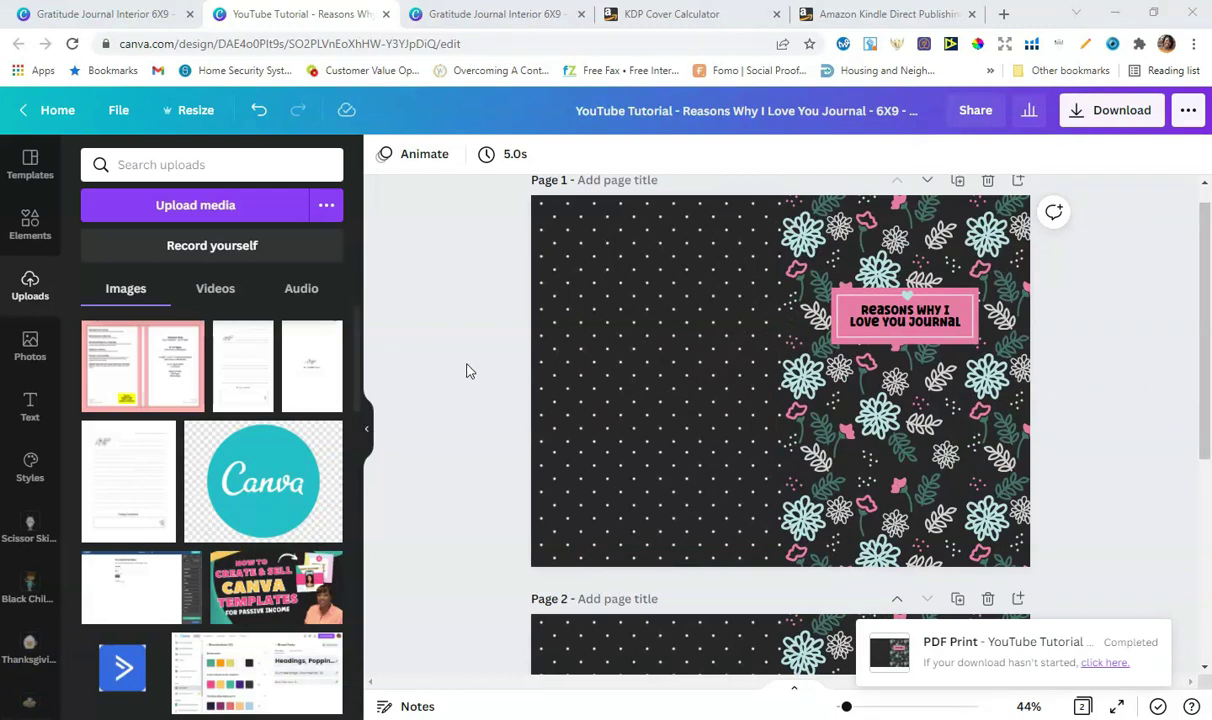
# - Switch to the Gratitude Journal Interior 6X9 design and go to its first page
pyautogui.moveTo(452, 371); pyautogui.dragTo(762, 375)
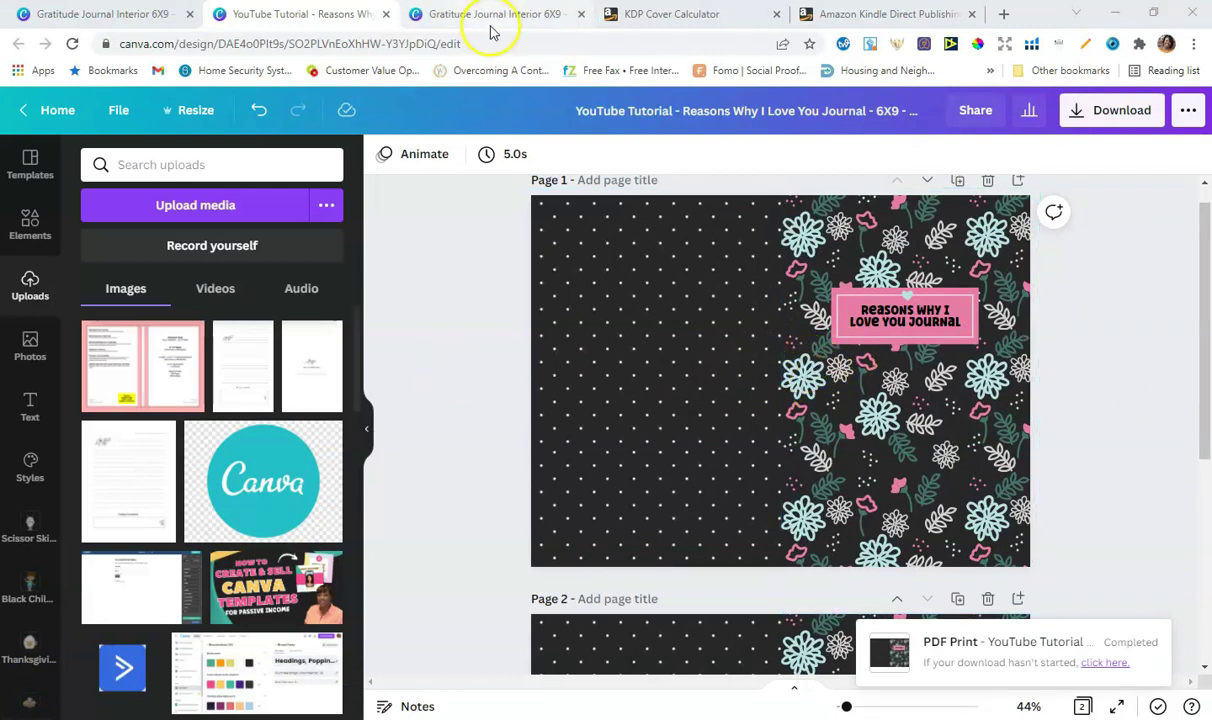
pyautogui.click(495, 20)
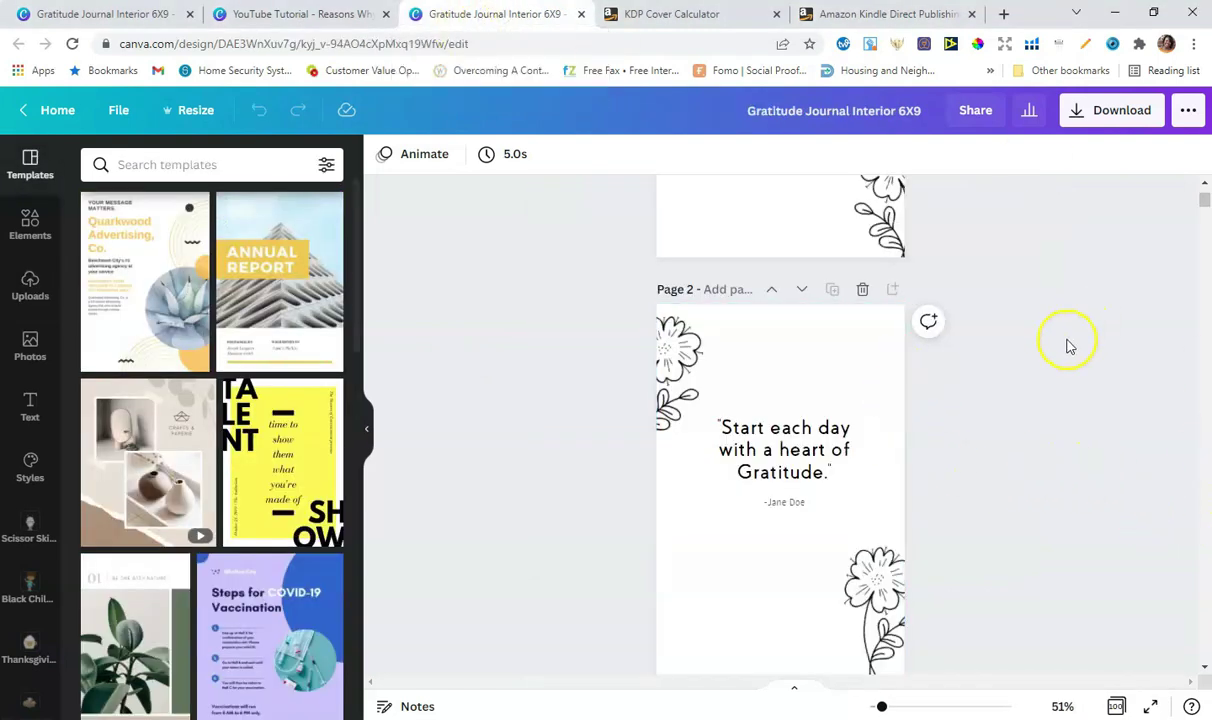
pyautogui.click(1202, 197)
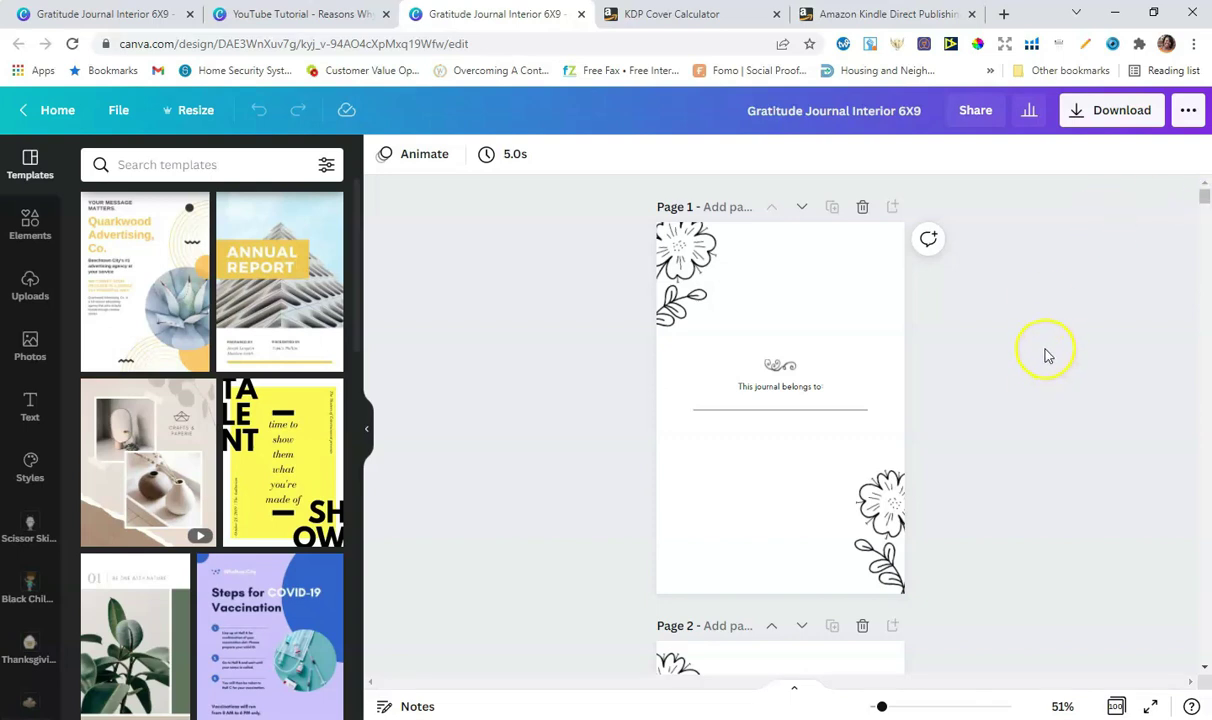
pyautogui.click(905, 113)
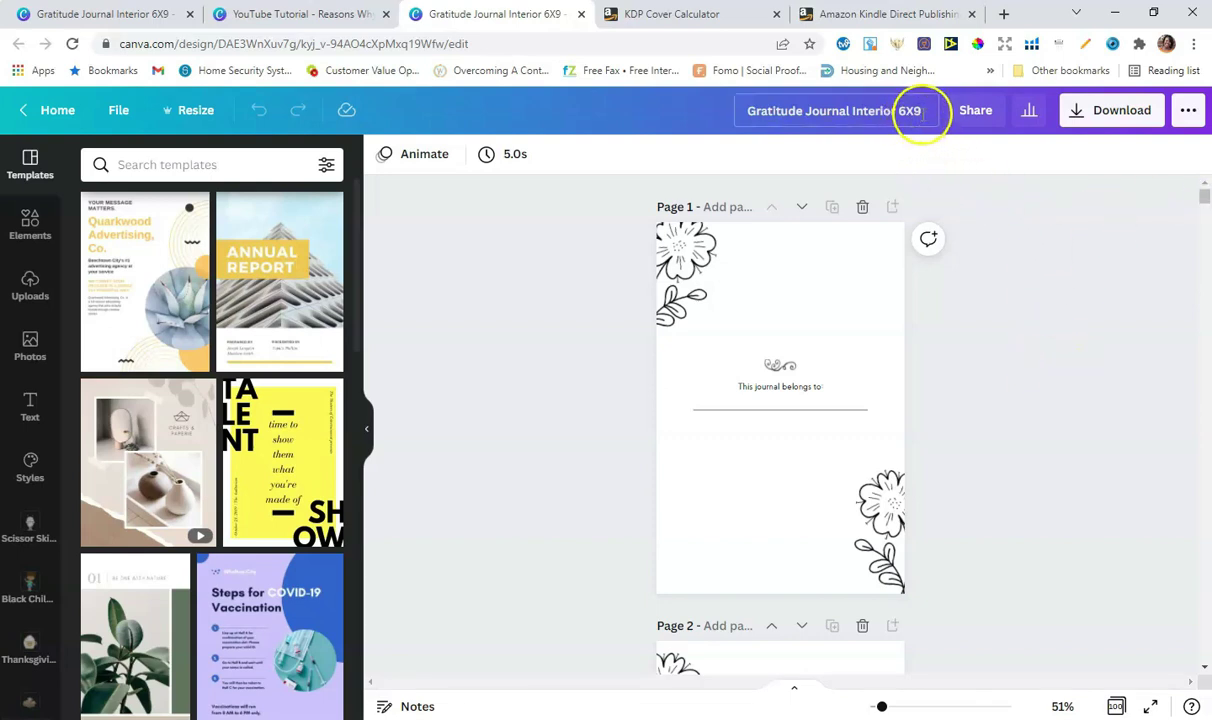
pyautogui.click(1018, 319)
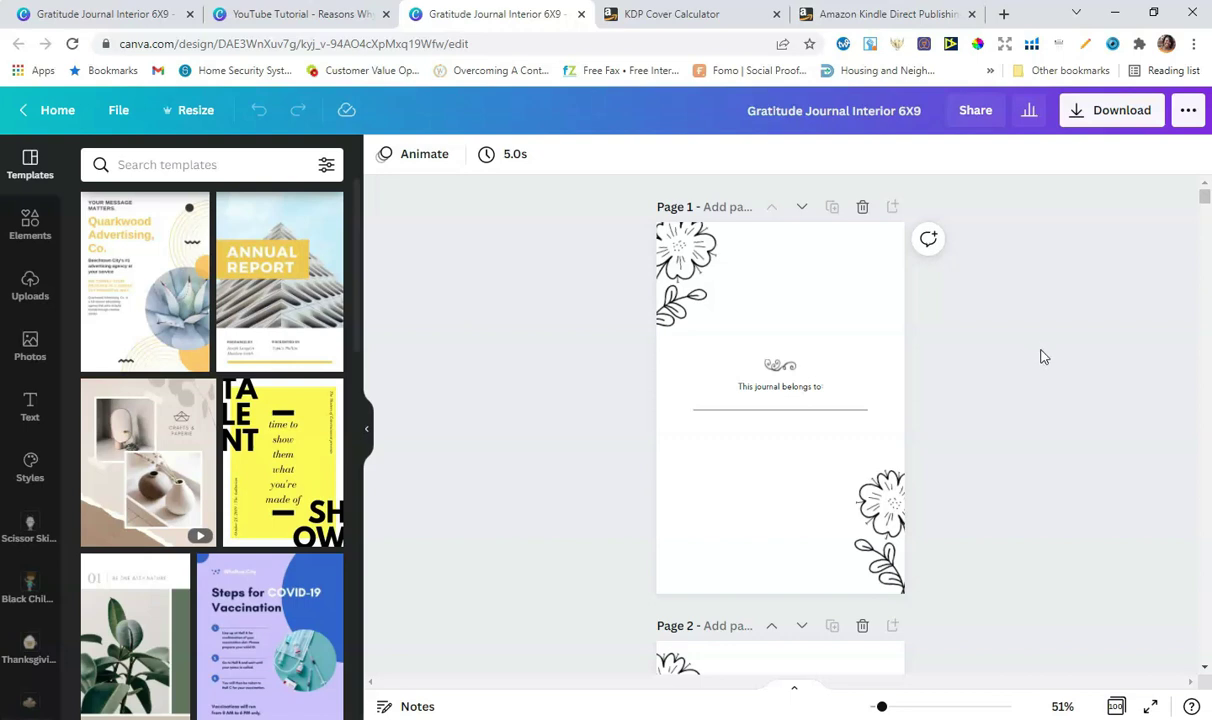
# - Download all 100 interior pages as a PDF Standard file and dismiss the sharing pop-up
pyautogui.click(1090, 115)
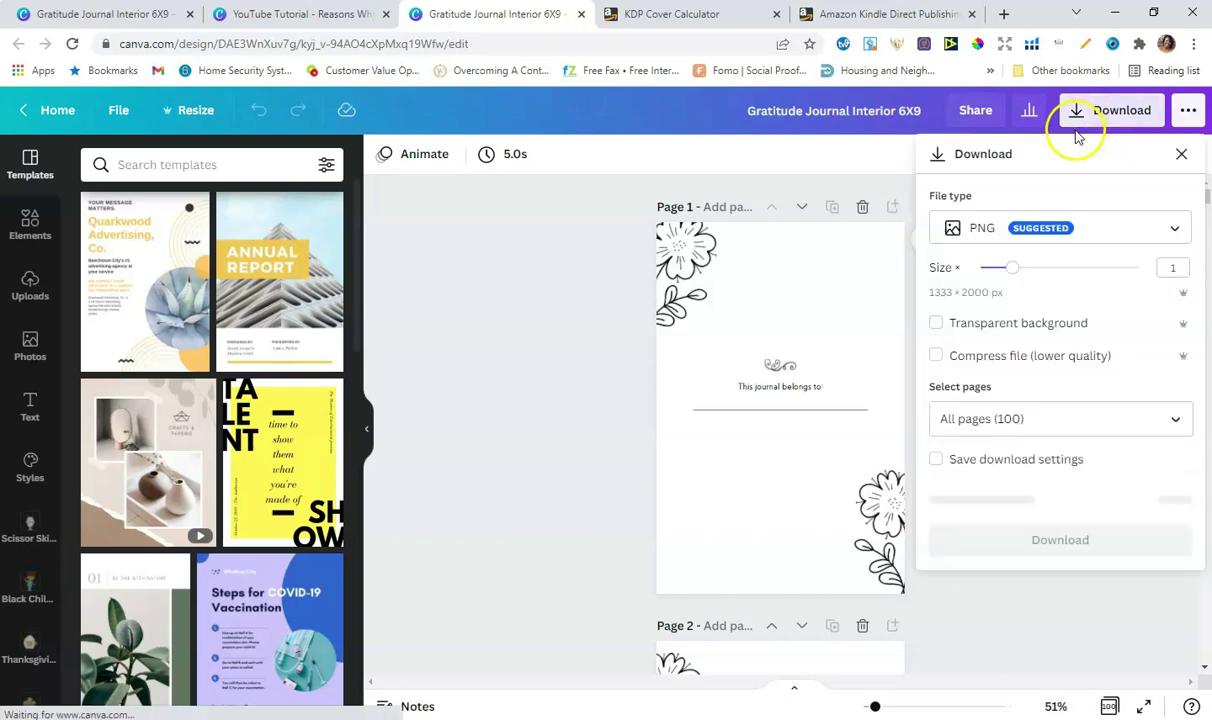
pyautogui.click(1035, 233)
pyautogui.click(1006, 328)
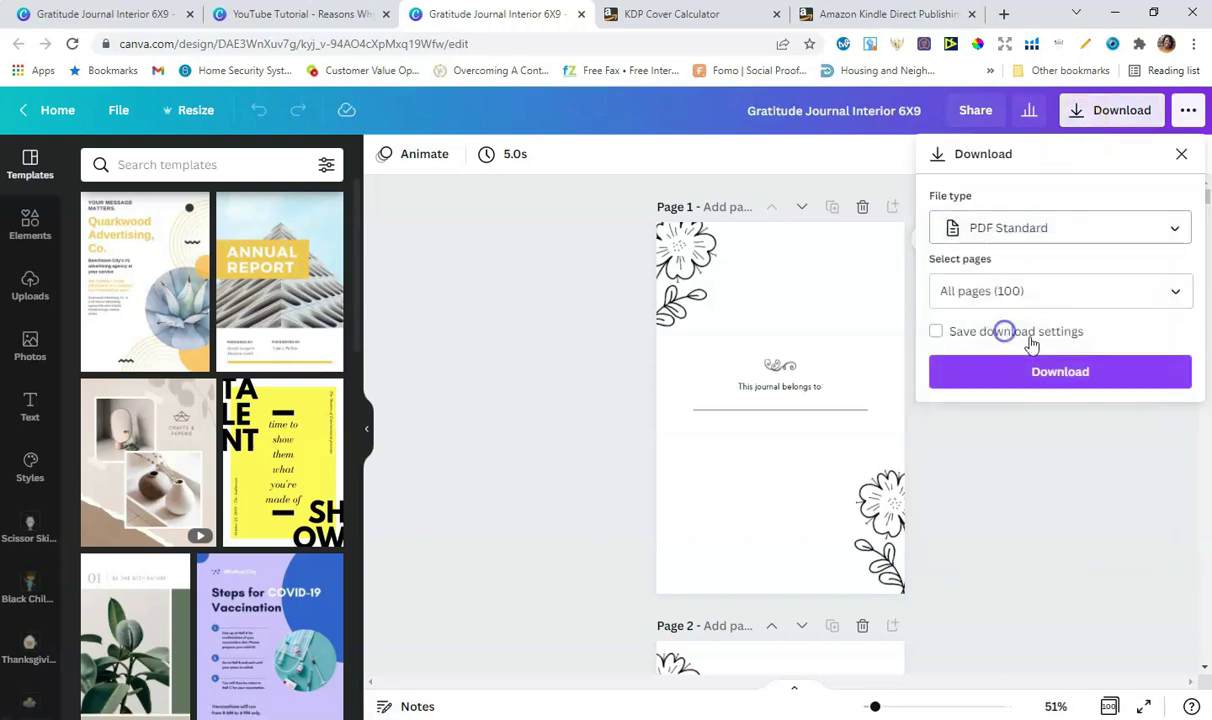
pyautogui.click(1016, 378)
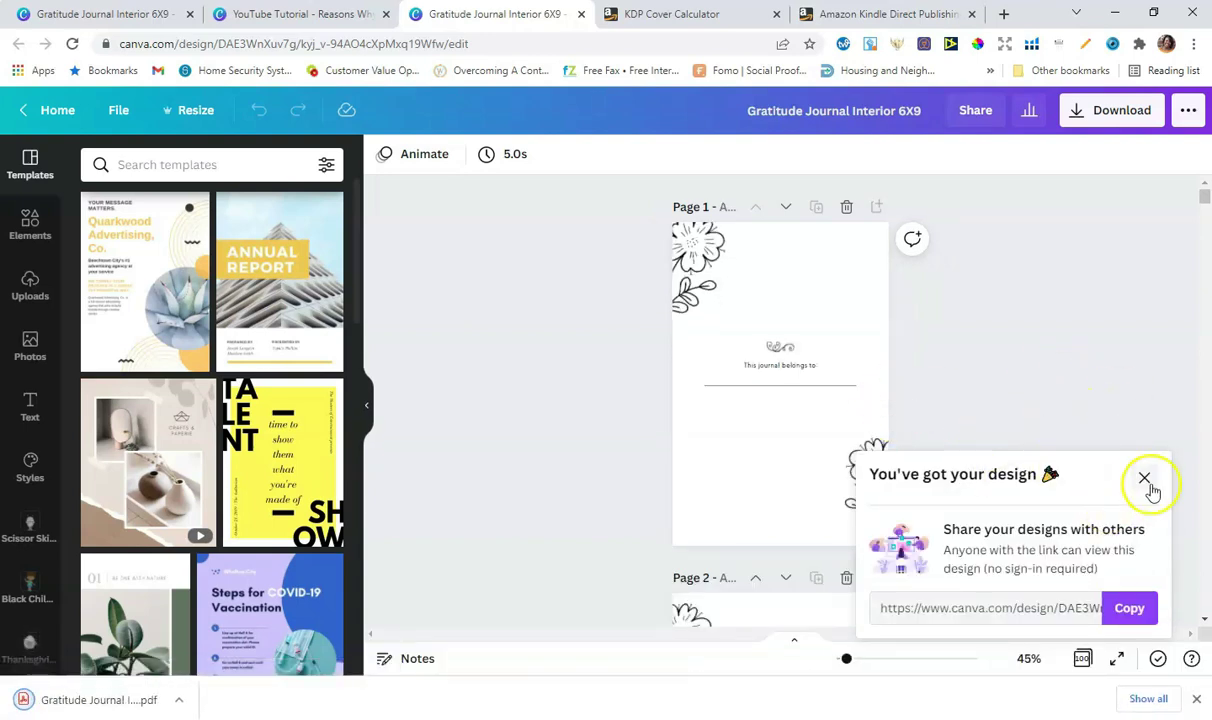
pyautogui.click(1144, 477)
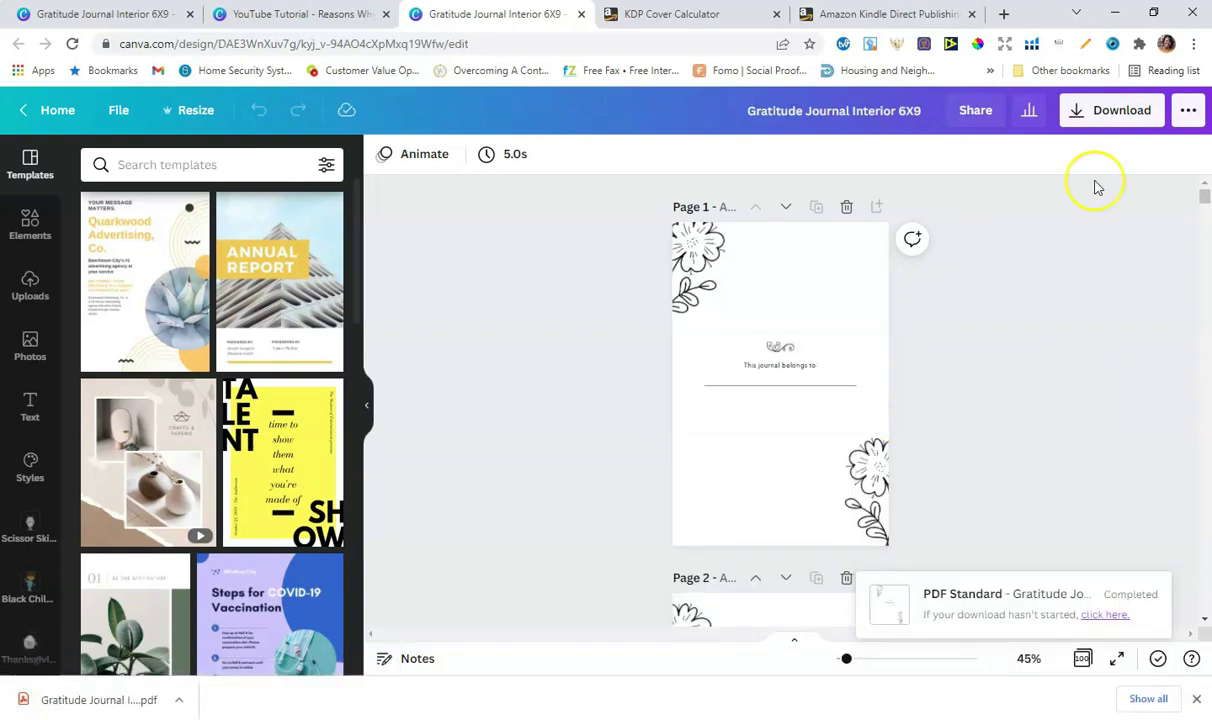
# - Switch to the Kindle Direct Publishing bookshelf and start a new hardcover title
pyautogui.click(877, 18)
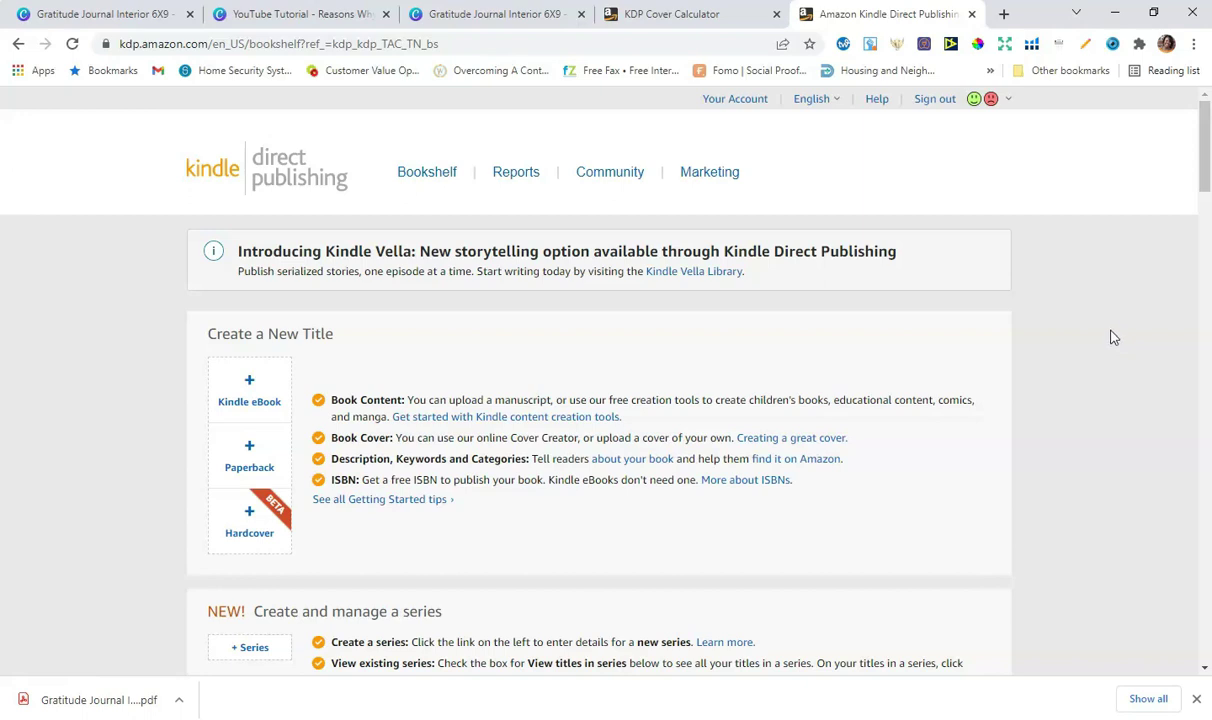
pyautogui.click(250, 533)
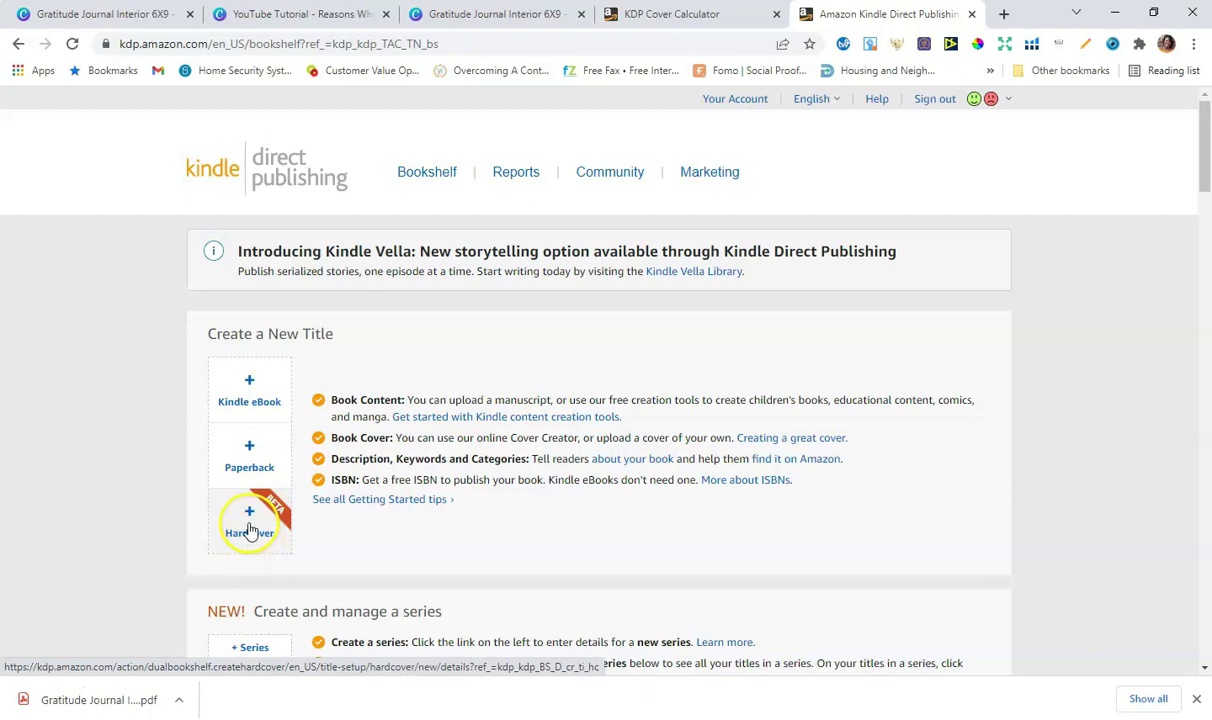
pyautogui.click(248, 531)
pyautogui.click(521, 443)
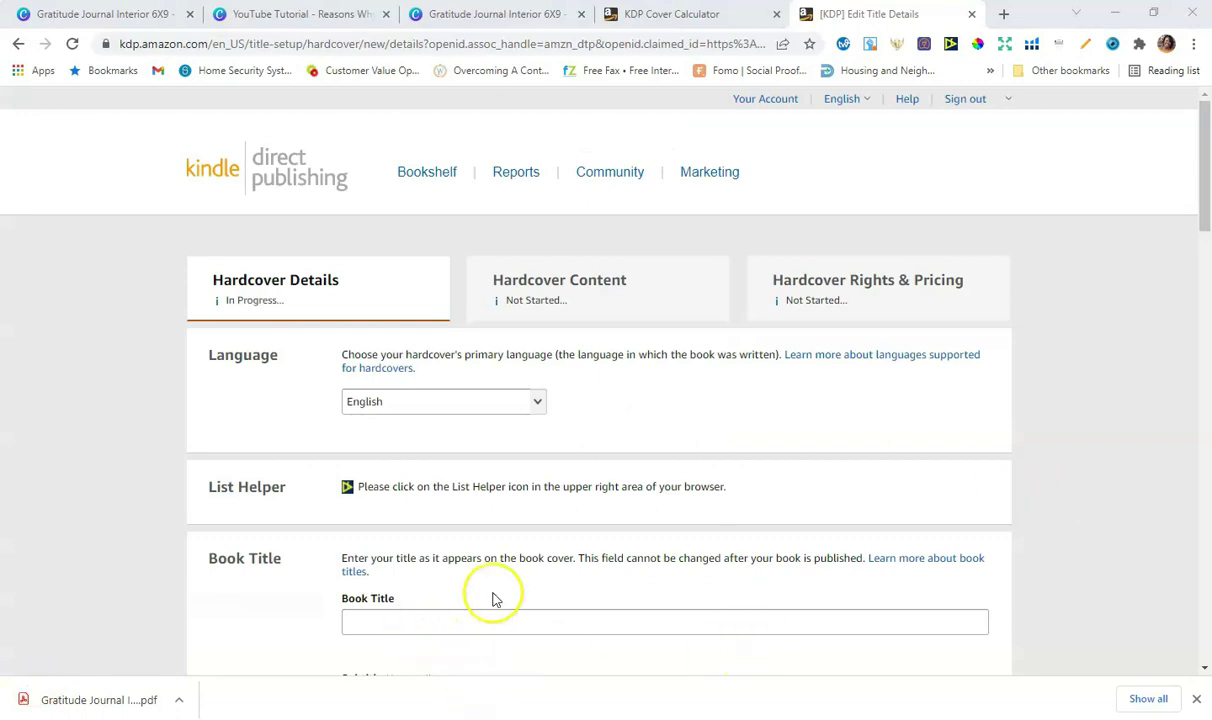
# - Enter "Reasons Why I Love You Journal" as the book title in the hardcover details
pyautogui.scroll(-2, 492, 595)
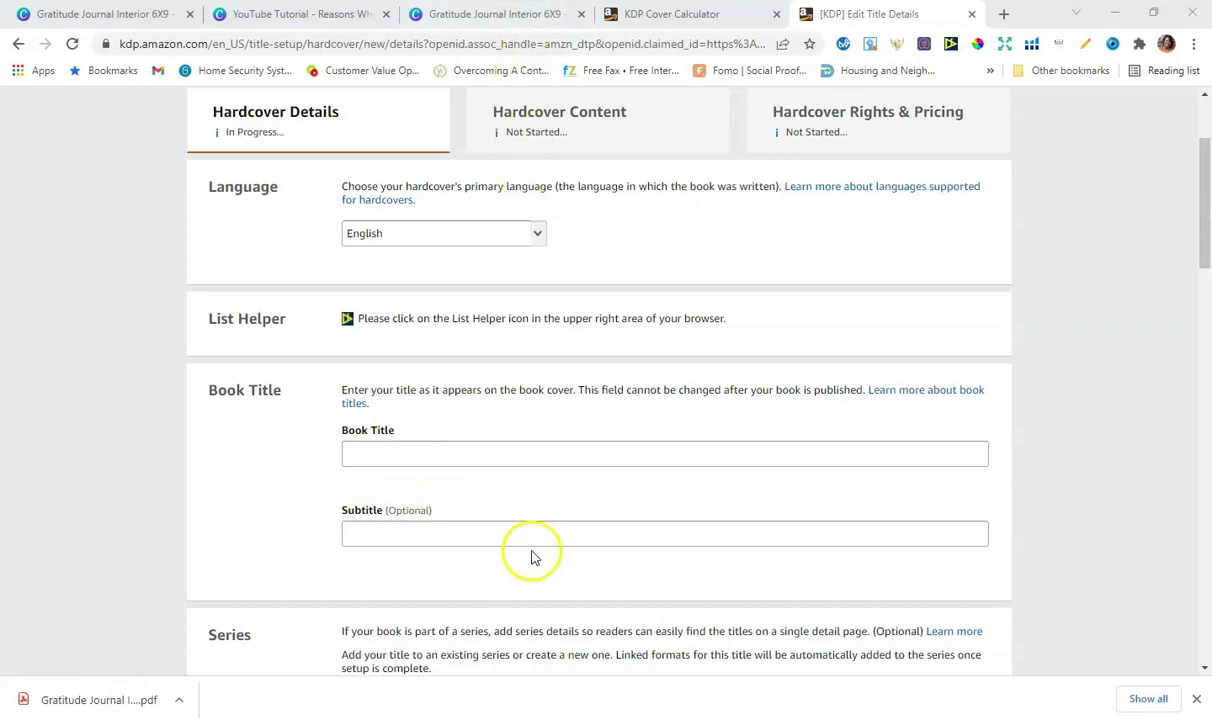
pyautogui.click(499, 456)
pyautogui.write('Reason')
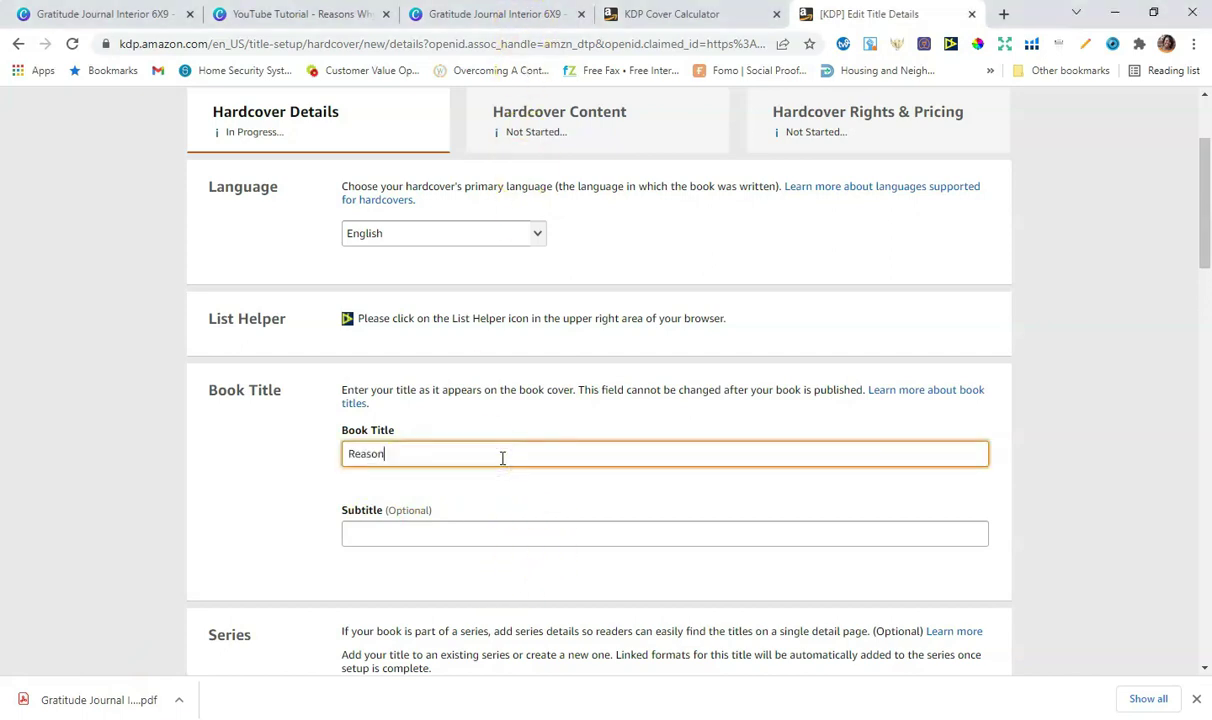
pyautogui.write('s Why I Lov')
pyautogui.press('BackSpace')
pyautogui.press('BackSpace')
pyautogui.write('ove Uo')
pyautogui.press('BackSpace')
pyautogui.press('BackSpace')
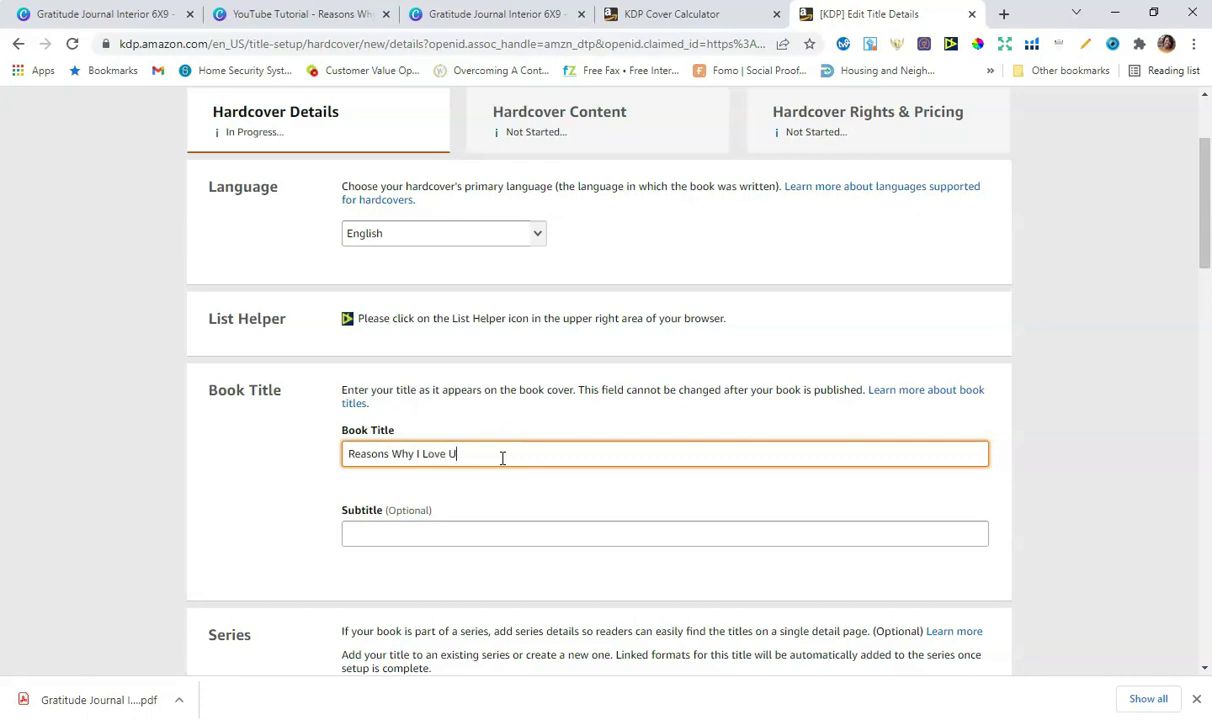
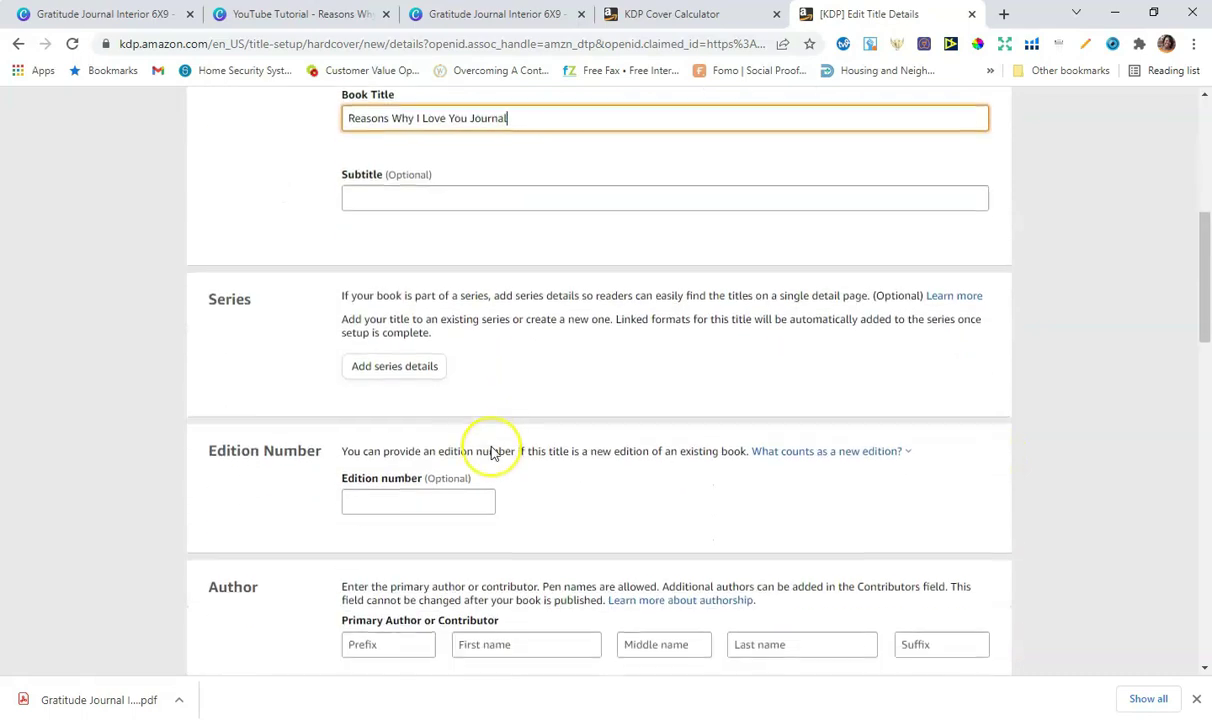
# - Enter the primary author's first and last name in the hardcover details
pyautogui.scroll(-2, 487, 468)
pyautogui.click(481, 472)
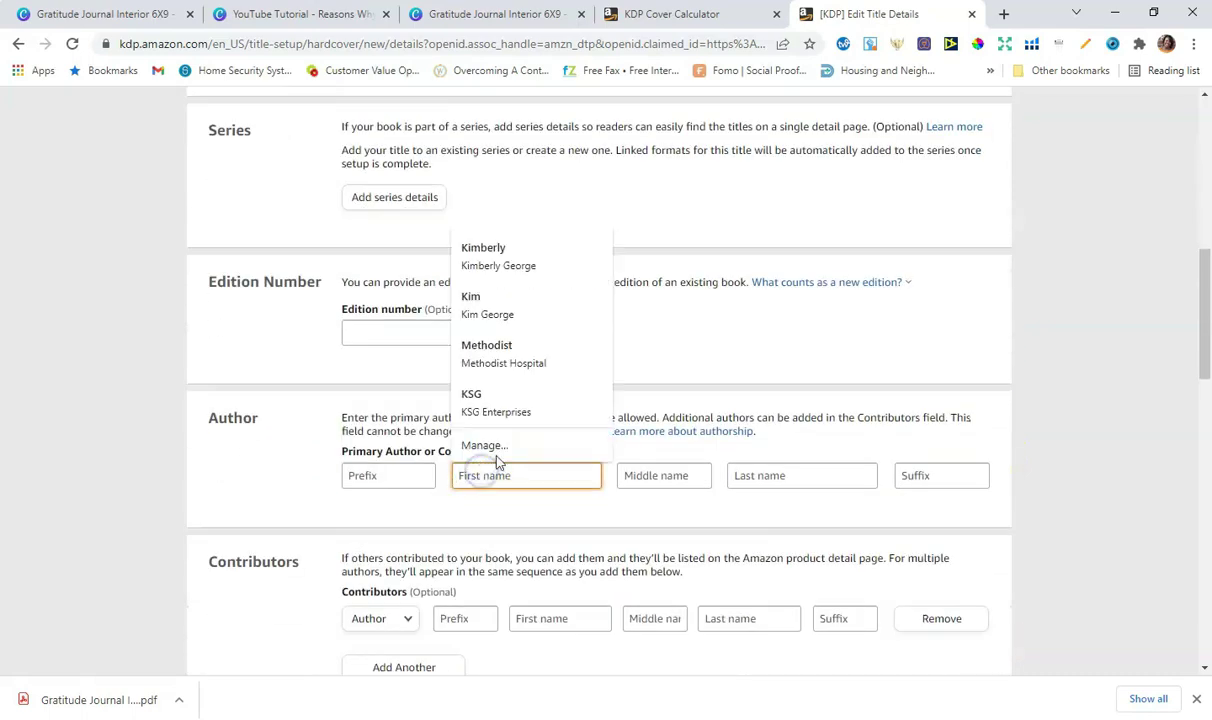
pyautogui.write('Kimberly')
pyautogui.press('Tab')
pyautogui.click(748, 476)
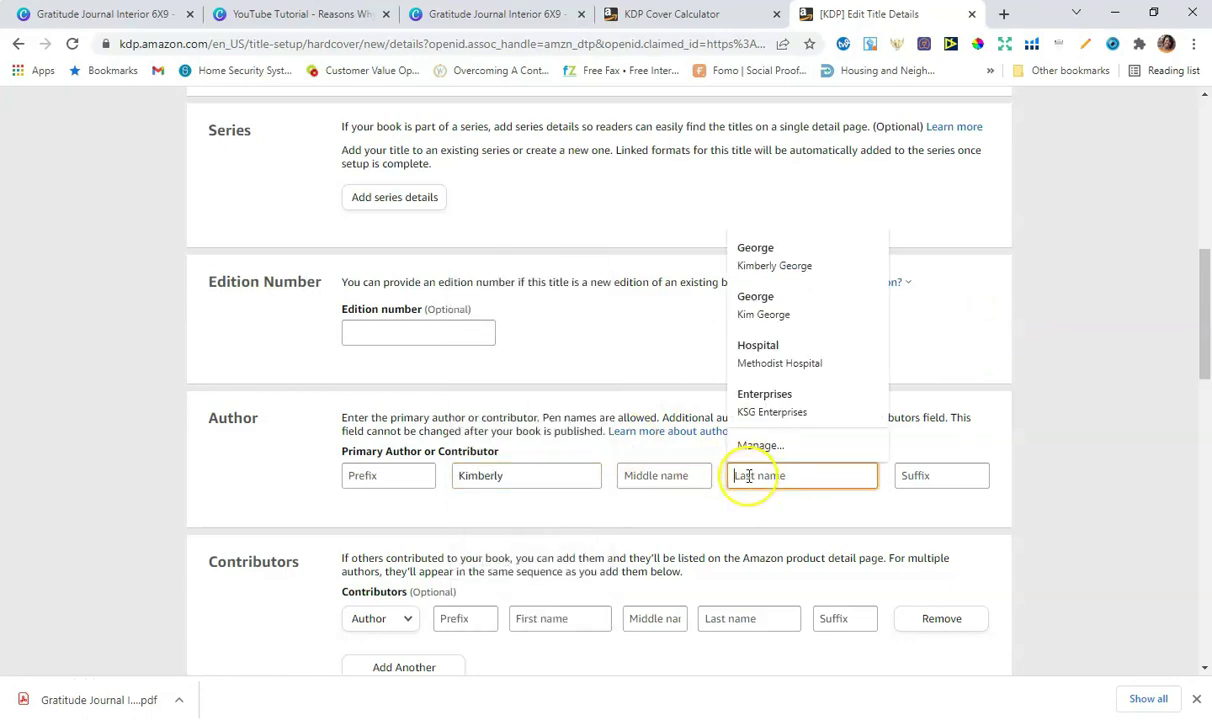
pyautogui.write('Ge')
pyautogui.click(1071, 390)
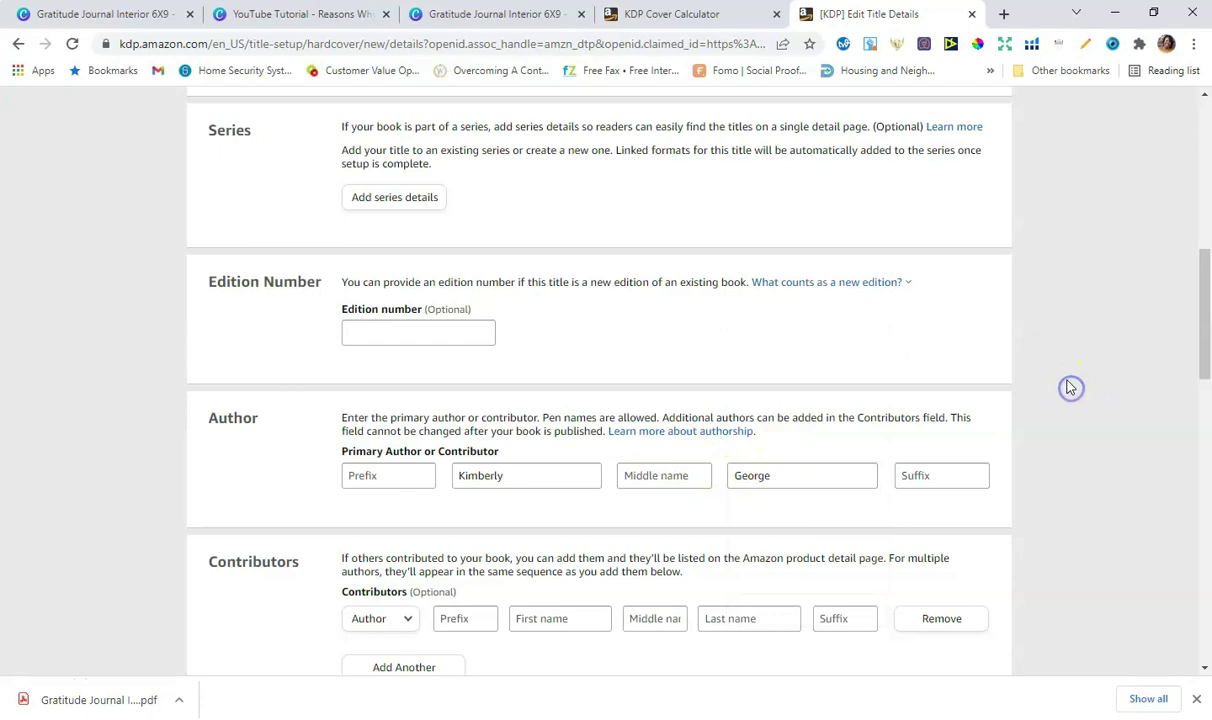
# - Declare that you own the copyright and hold the publishing rights, and enter "journal for teen girls and tweens" as the first keyword
pyautogui.scroll(-1, 1069, 387)
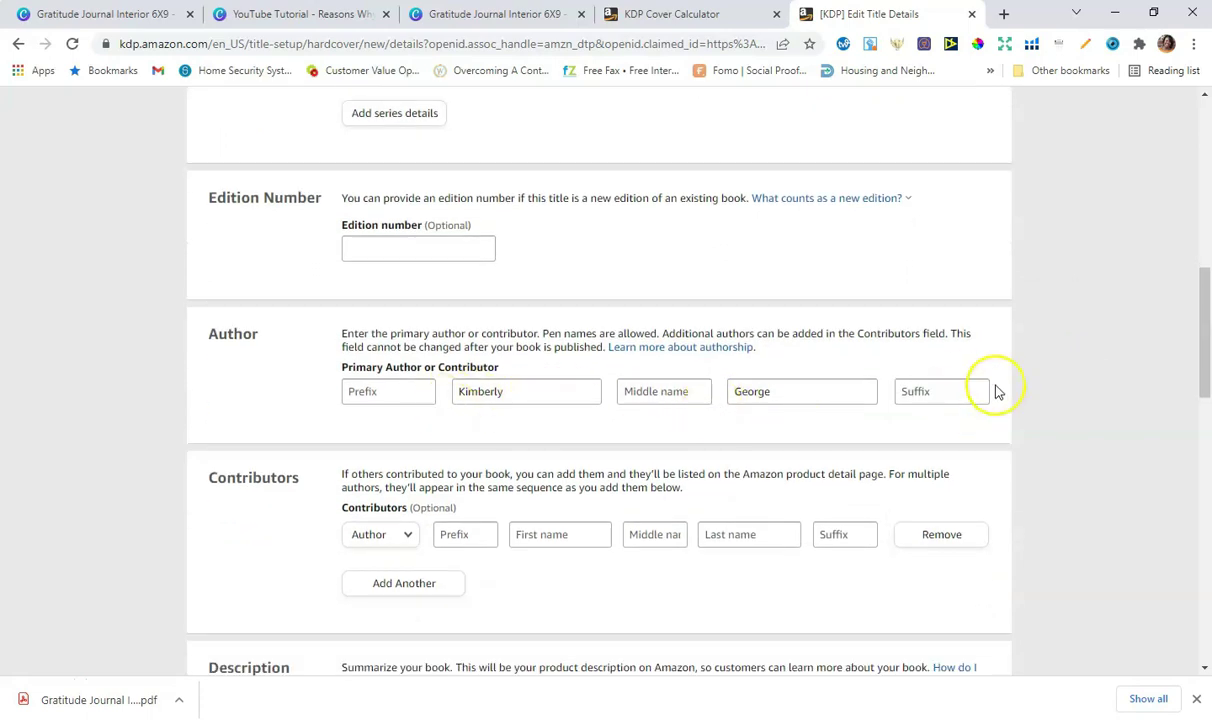
pyautogui.scroll(-5, 990, 390)
pyautogui.click(438, 370)
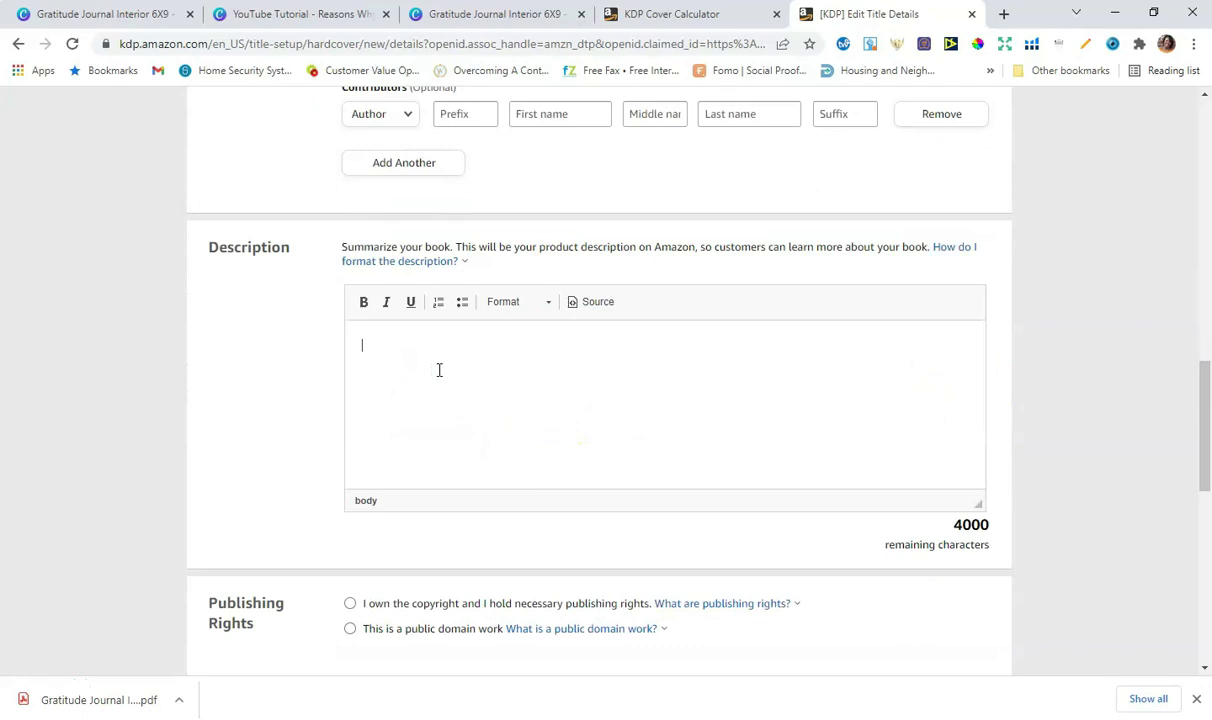
pyautogui.scroll(-2, 438, 375)
pyautogui.click(270, 461)
pyautogui.click(350, 437)
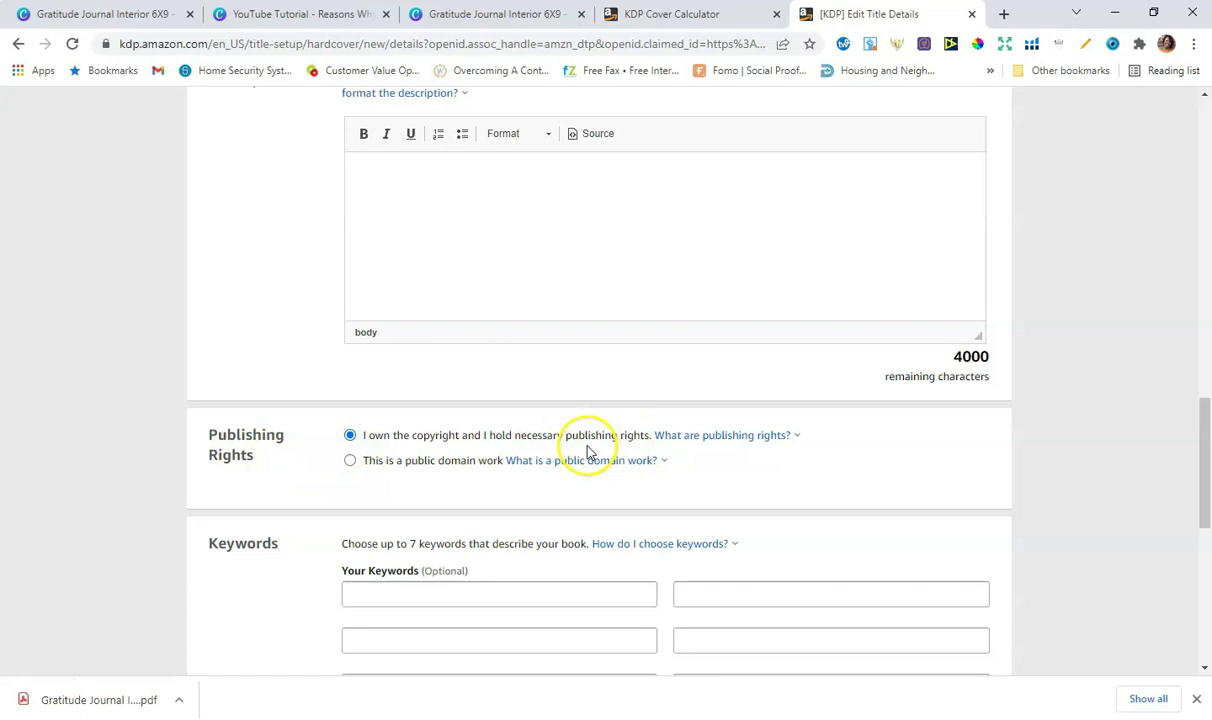
pyautogui.scroll(-1, 585, 441)
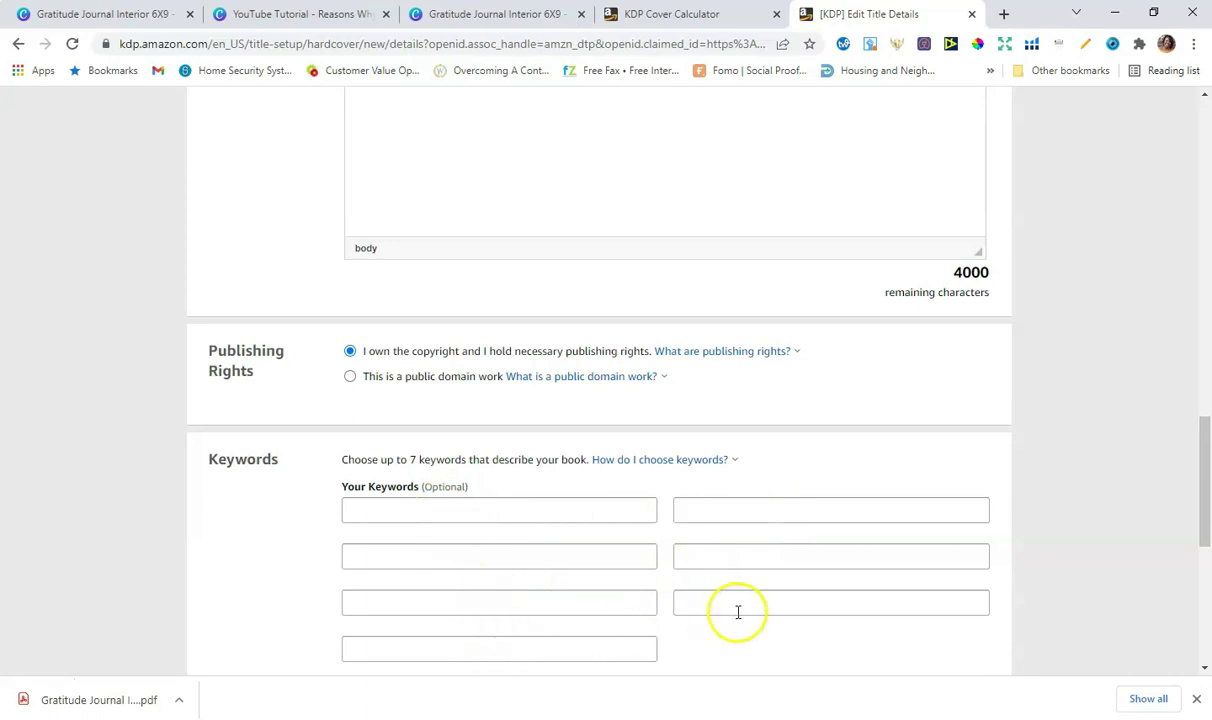
pyautogui.click(508, 514)
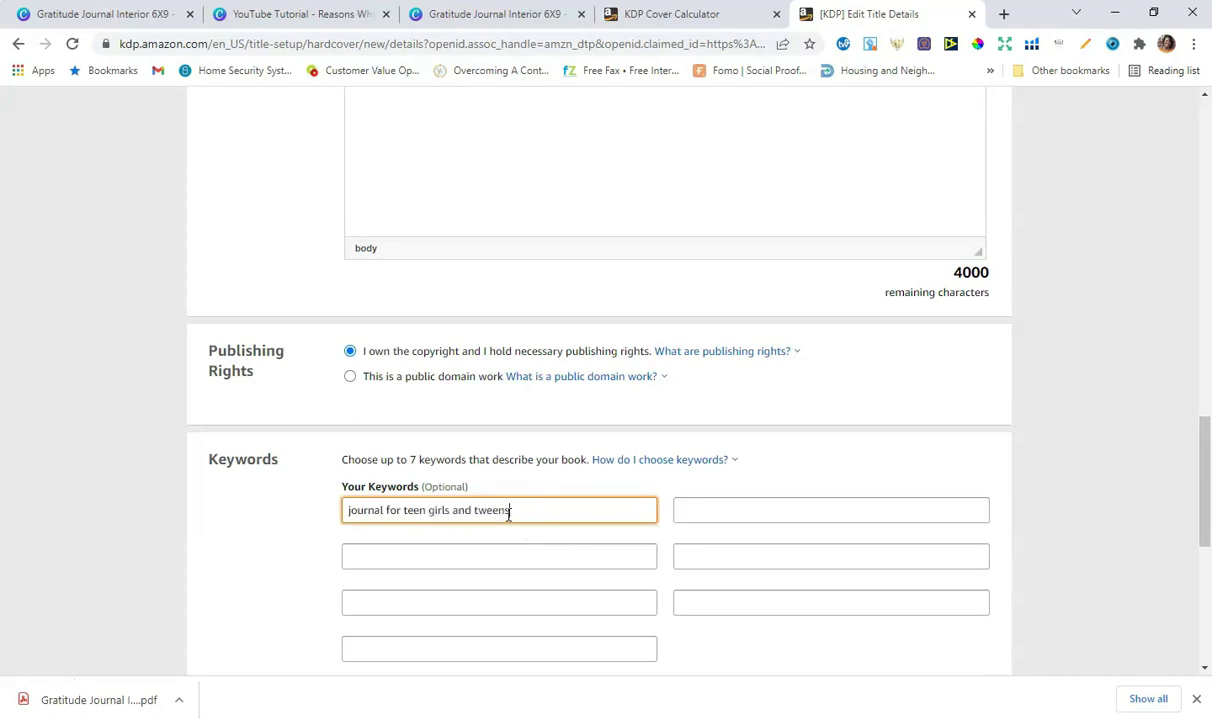
# - Choose Nonfiction > Crafts & Hobbies > General as the book's first browse category
pyautogui.scroll(-2, 595, 480)
pyautogui.scroll(-1, 755, 430)
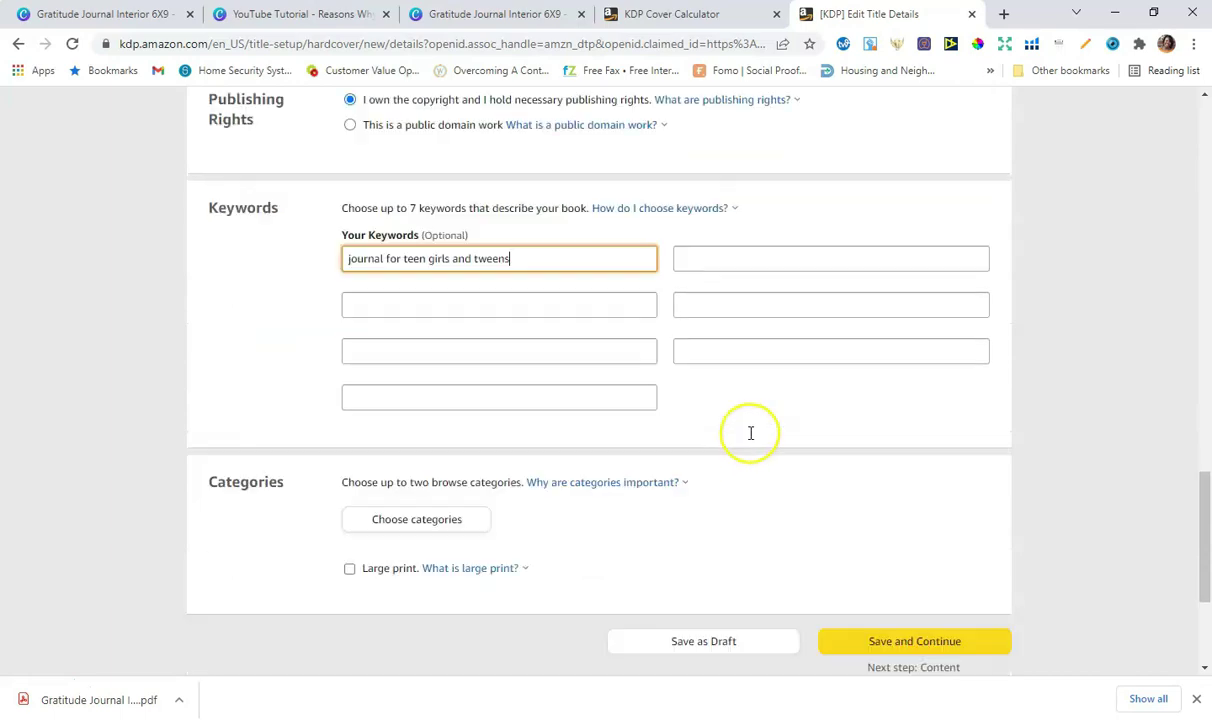
pyautogui.click(419, 520)
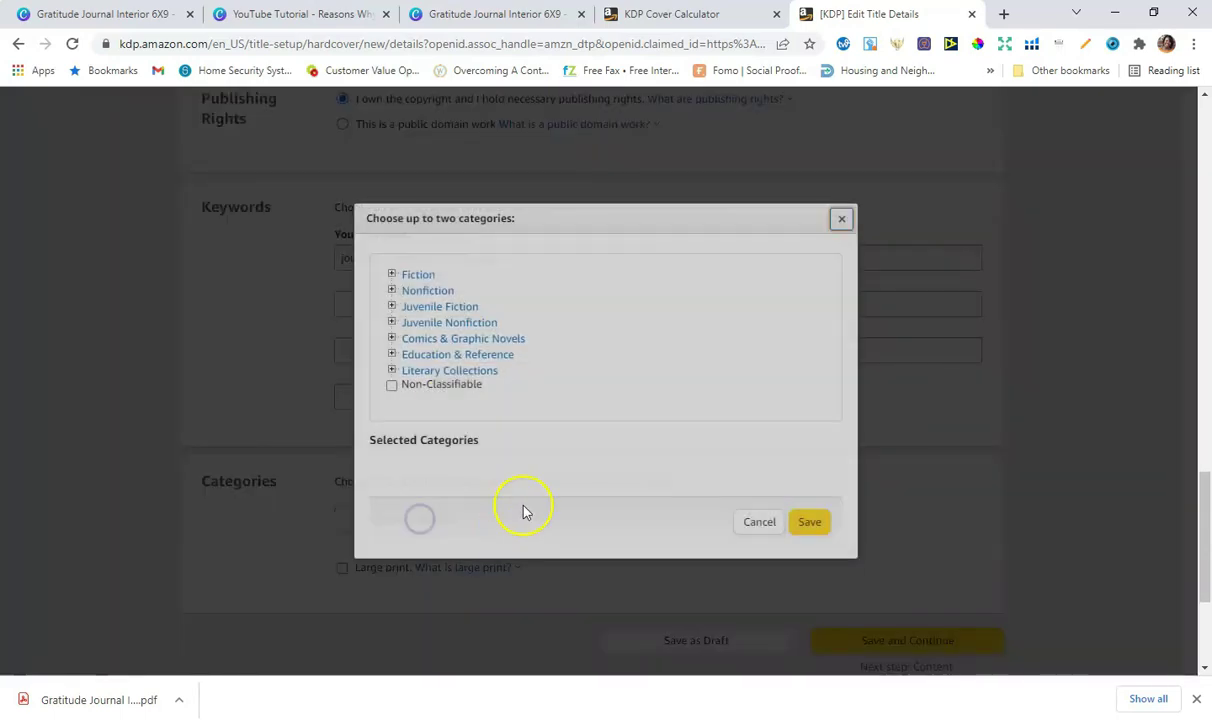
pyautogui.click(392, 290)
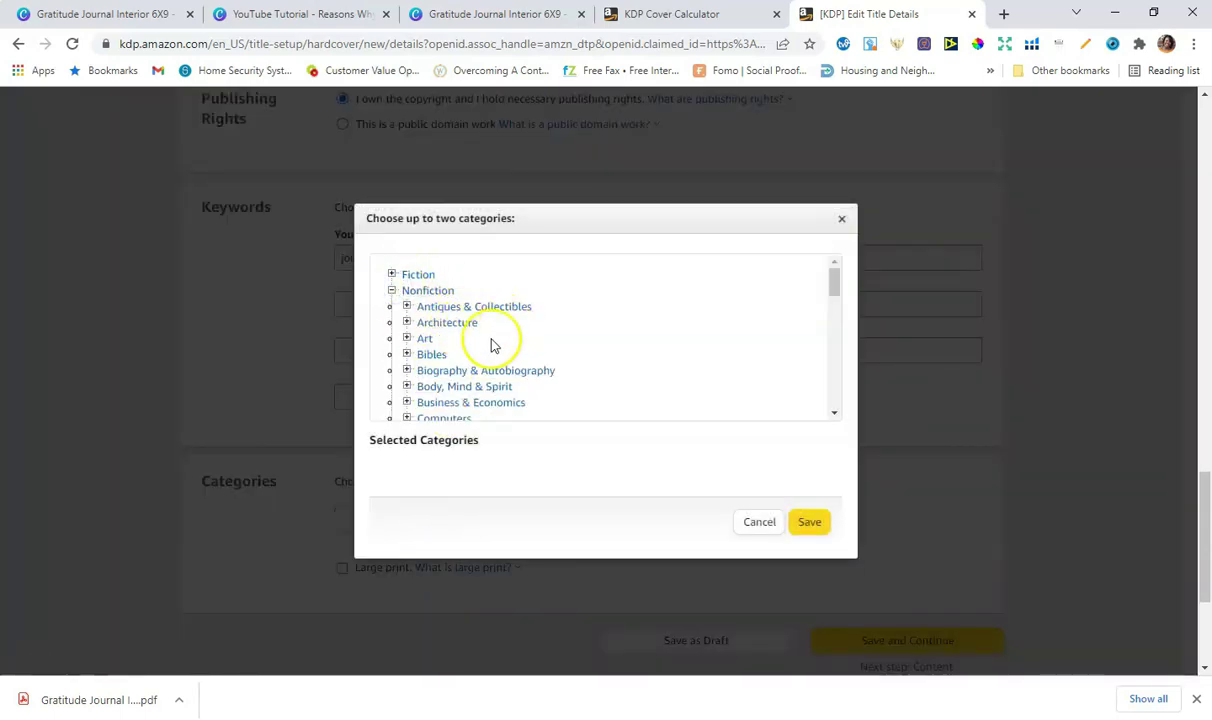
pyautogui.scroll(-1, 490, 358)
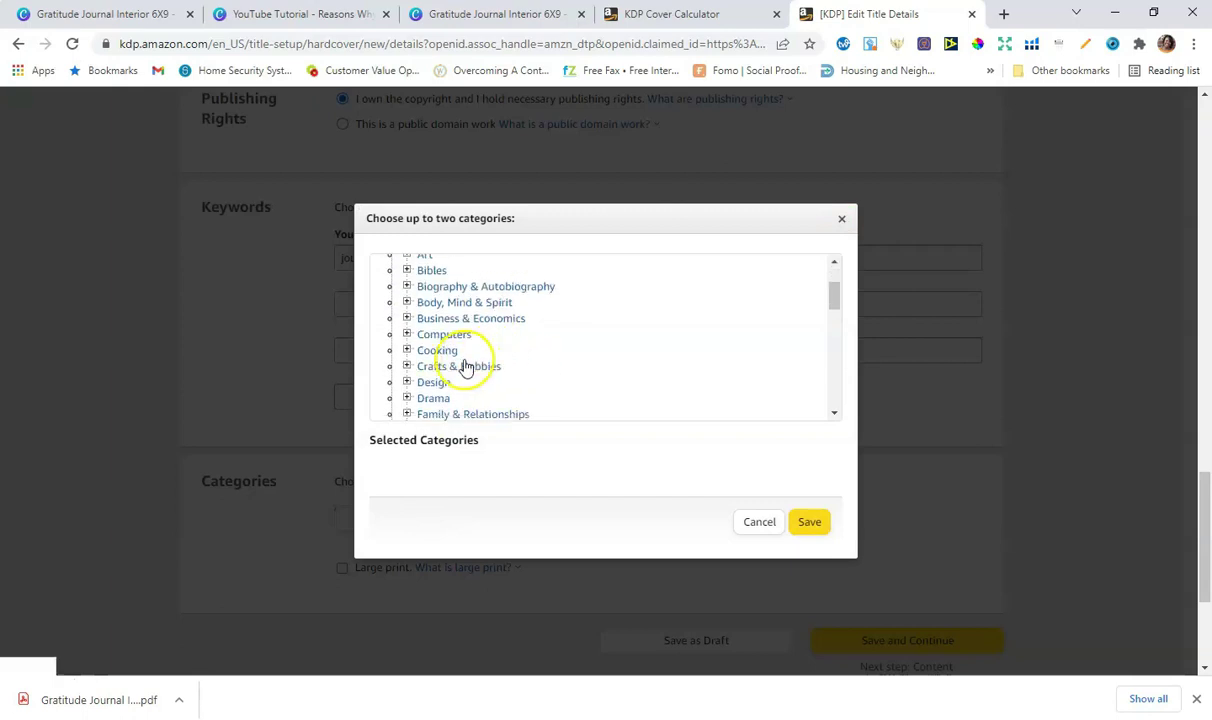
pyautogui.click(407, 368)
pyautogui.click(422, 380)
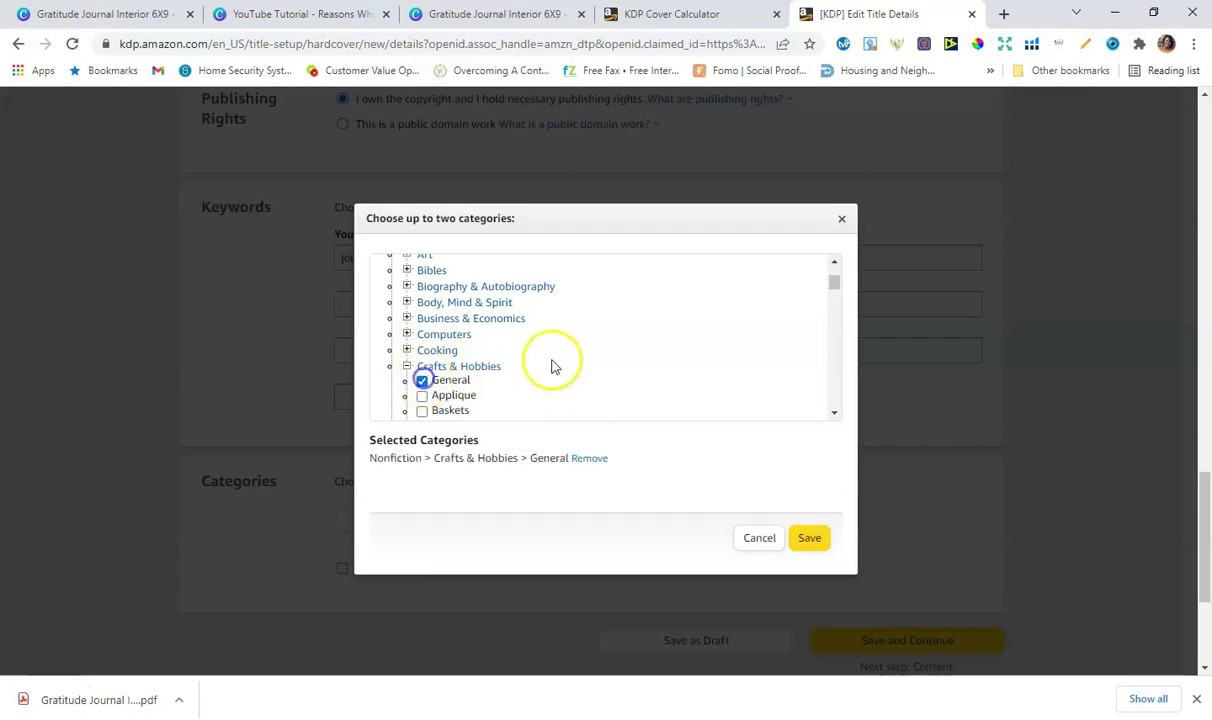
# - Add Literary Collections > Diaries & Journals as the second browse category and save the category selection
pyautogui.scroll(-6, 552, 366)
pyautogui.scroll(-5, 549, 364)
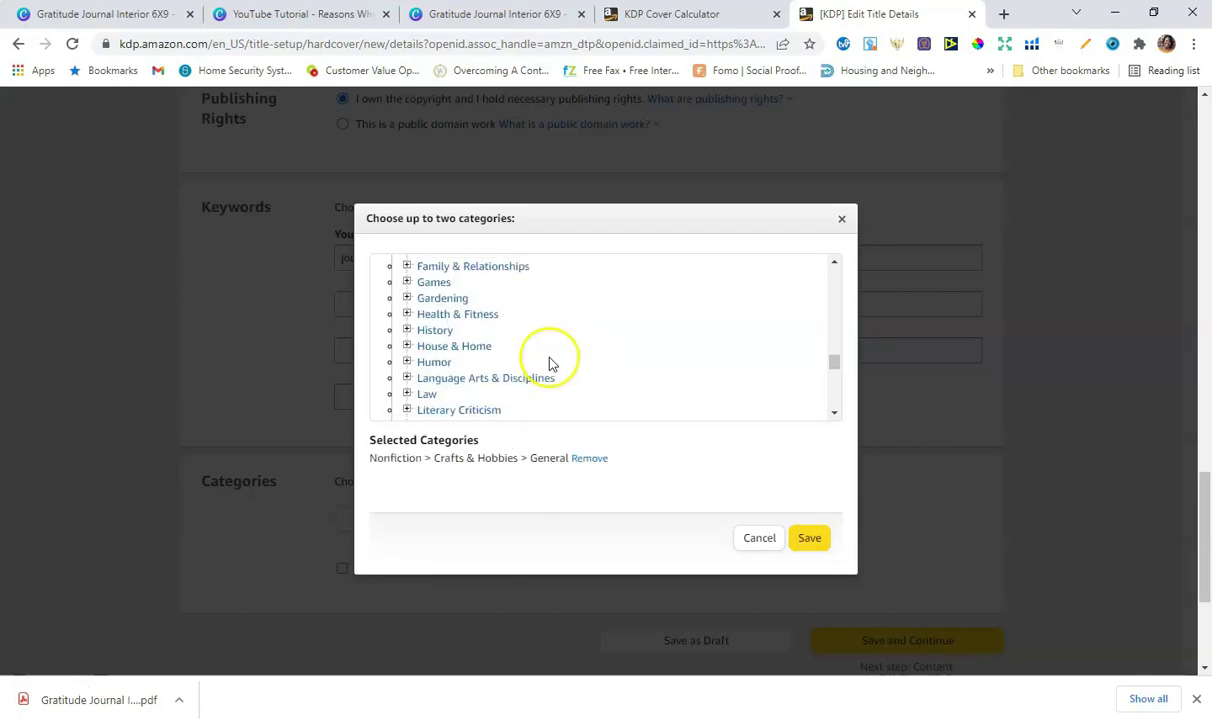
pyautogui.scroll(-1, 478, 370)
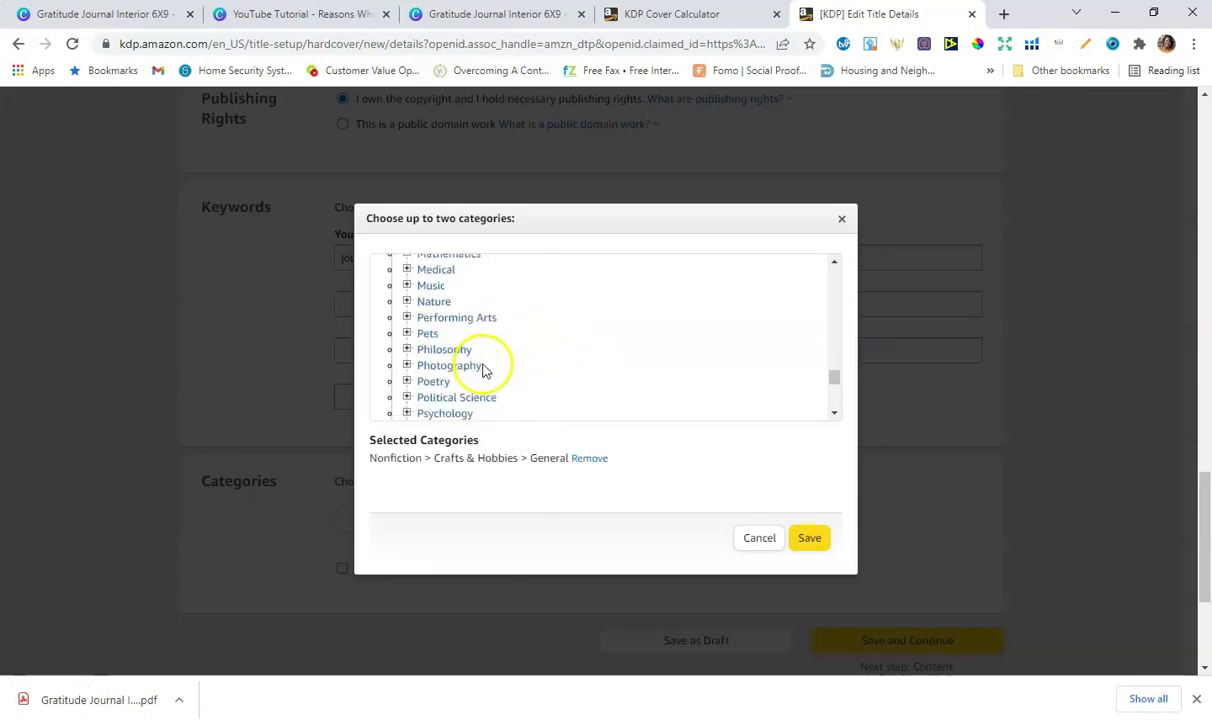
pyautogui.scroll(-3, 492, 372)
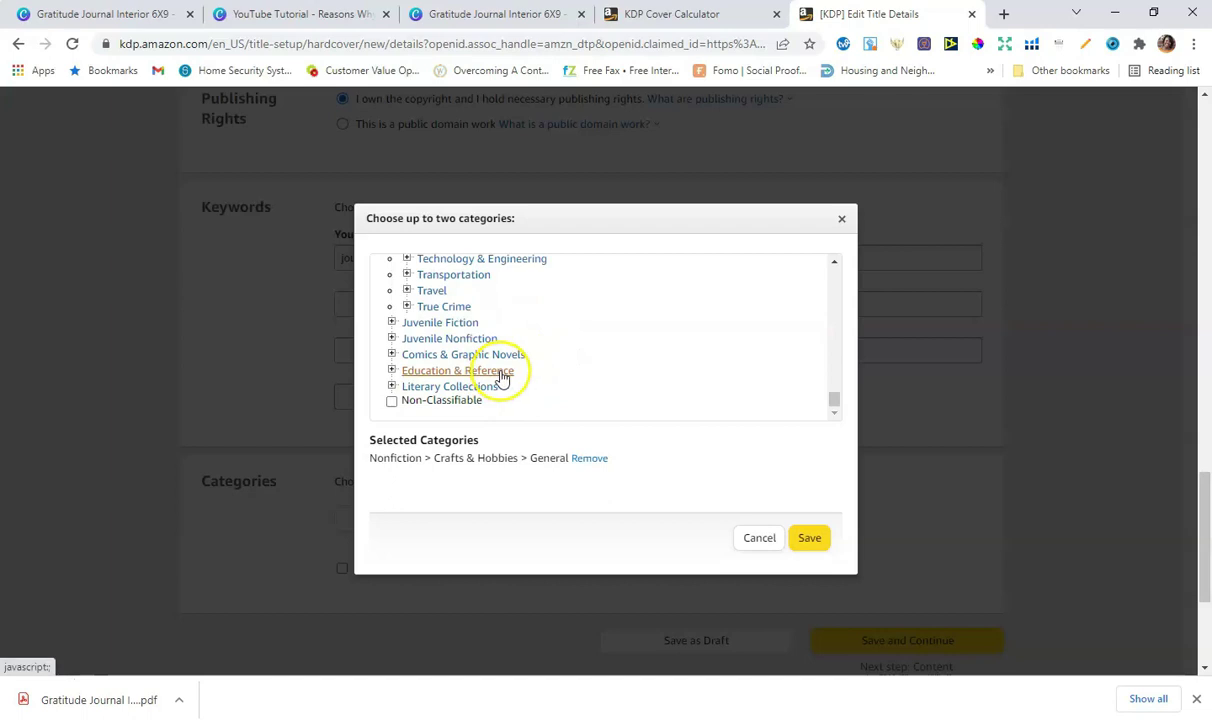
pyautogui.click(392, 386)
pyautogui.scroll(-3, 513, 366)
pyautogui.scroll(-1, 513, 368)
pyautogui.scroll(3, 500, 360)
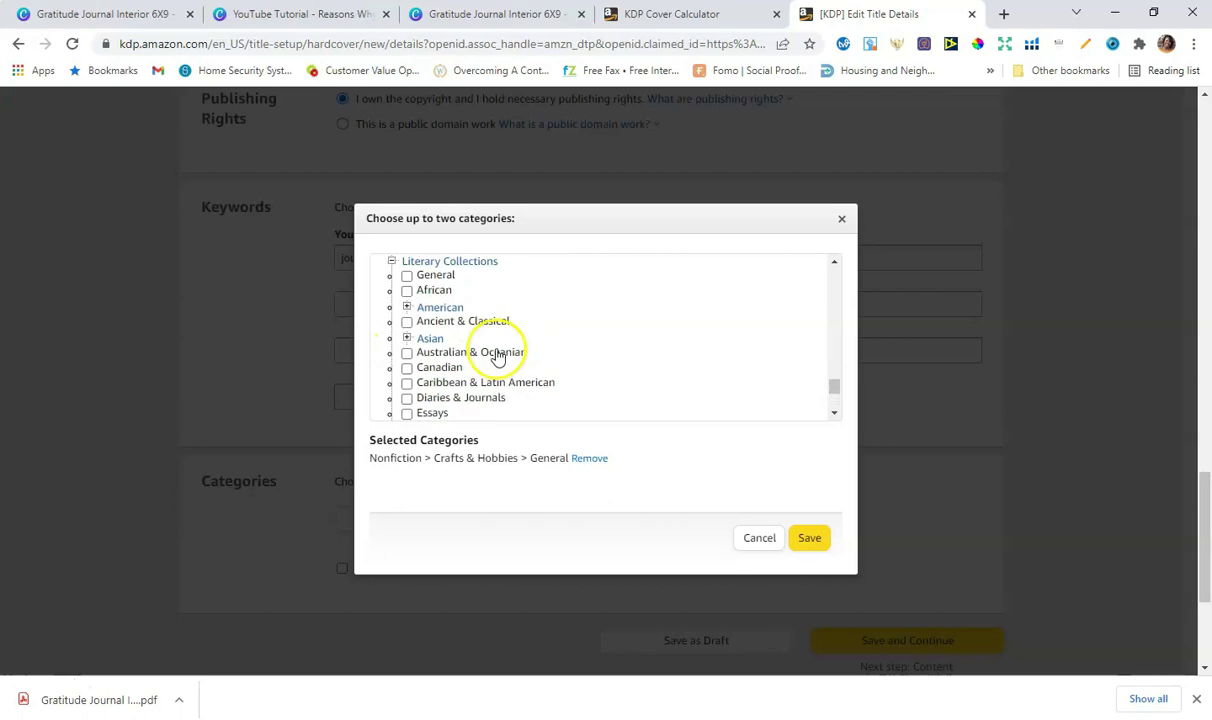
pyautogui.click(407, 401)
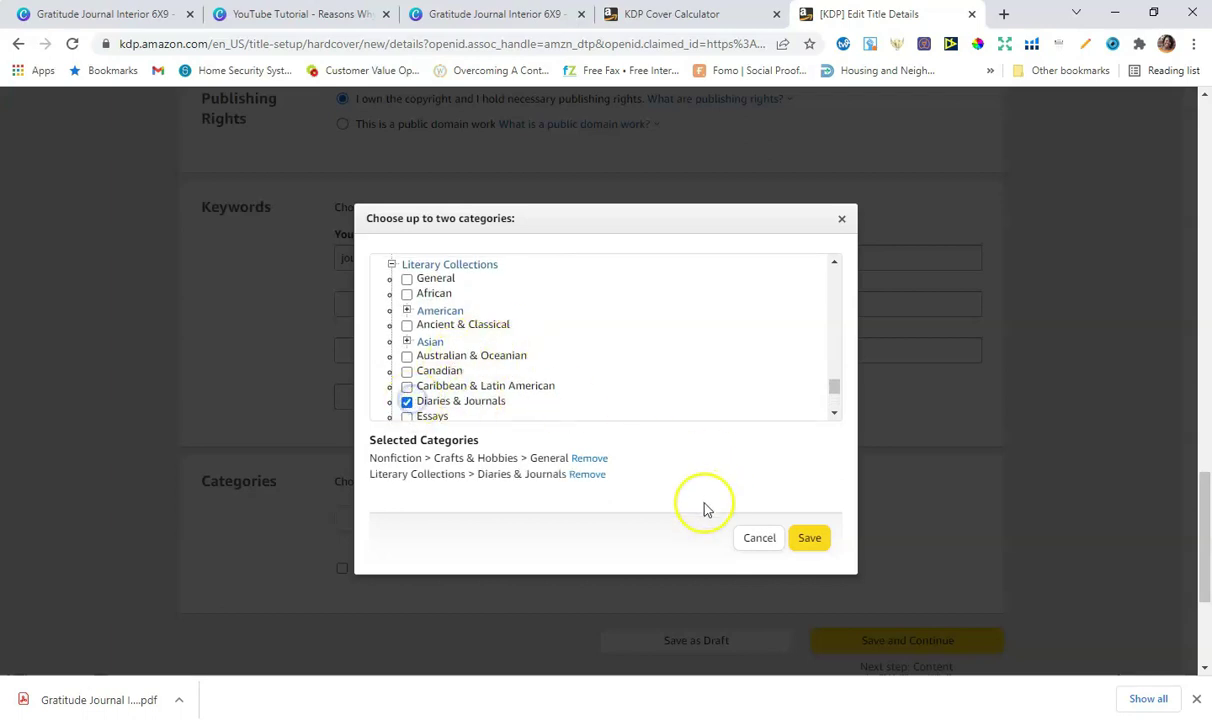
pyautogui.click(808, 537)
# - Fill in the required book description with short test text, then save the details and continue to the hardcover content
pyautogui.scroll(-3, 815, 374)
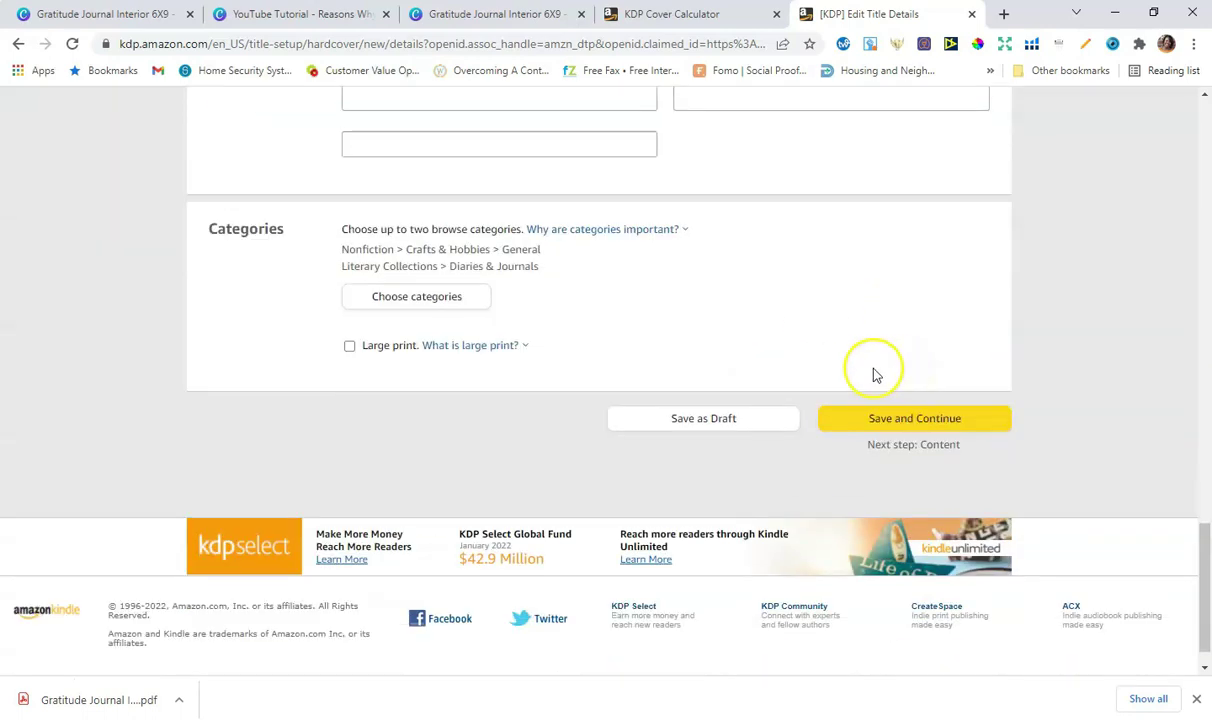
pyautogui.click(922, 420)
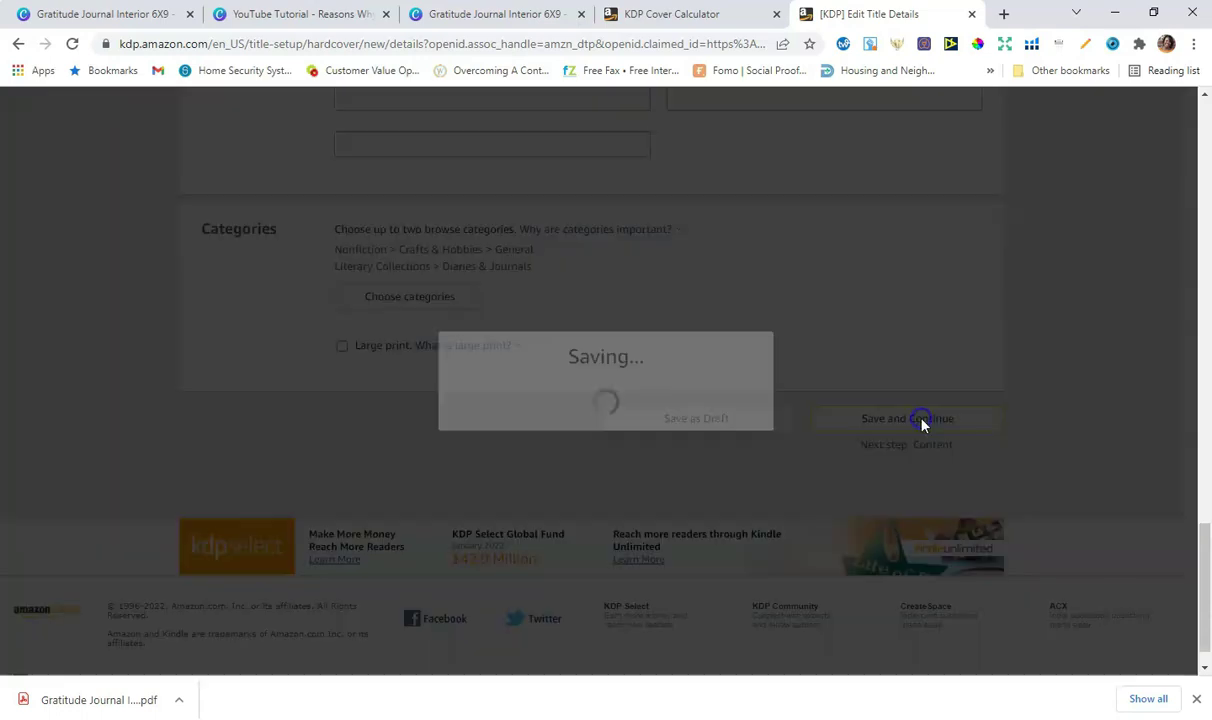
pyautogui.scroll(6, 801, 379)
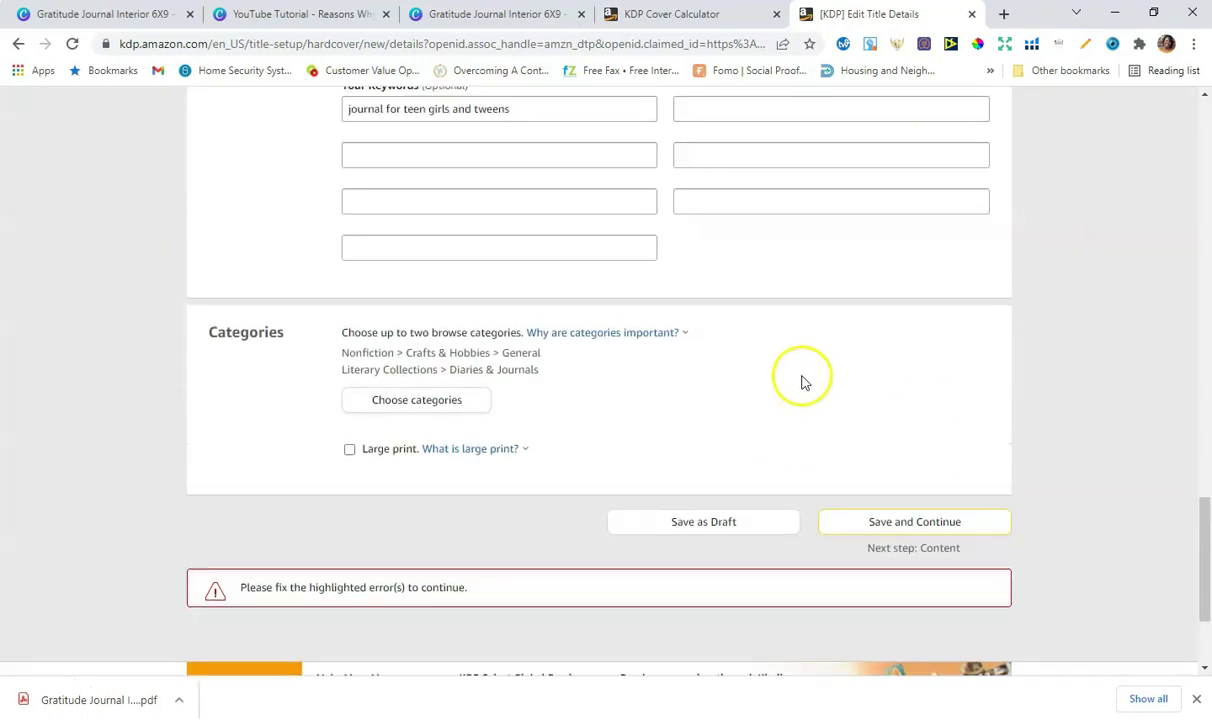
pyautogui.click(590, 271)
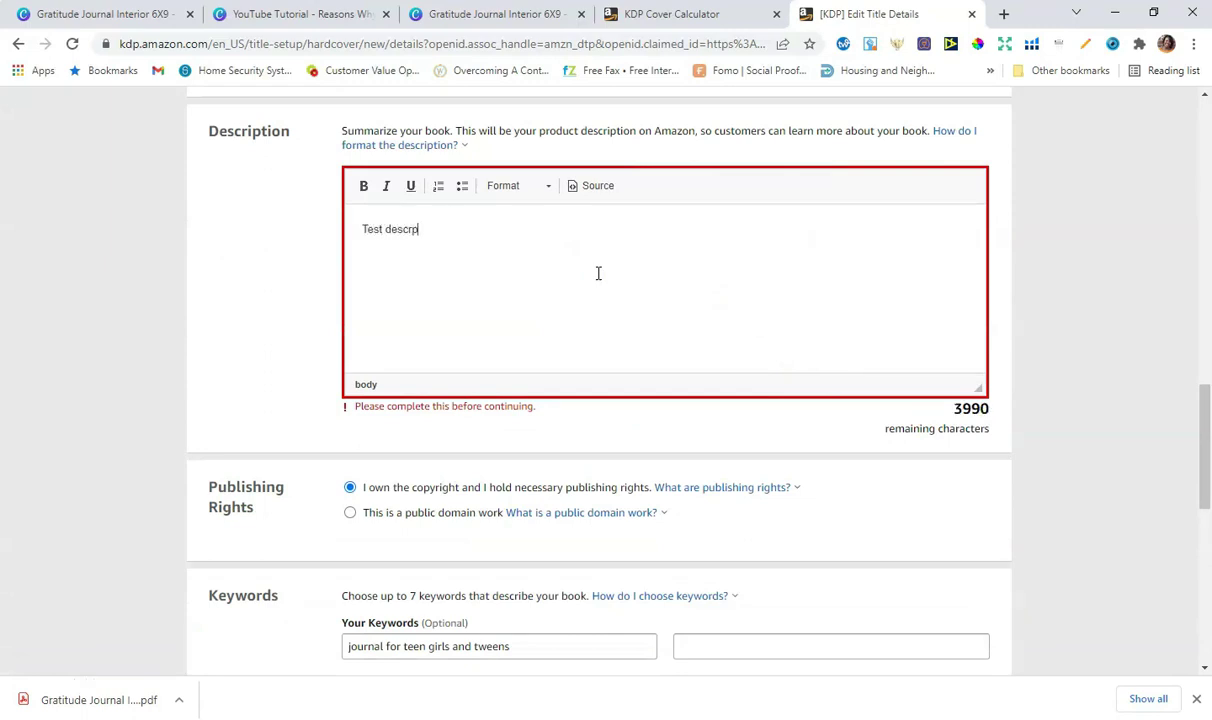
pyautogui.scroll(-10, 605, 320)
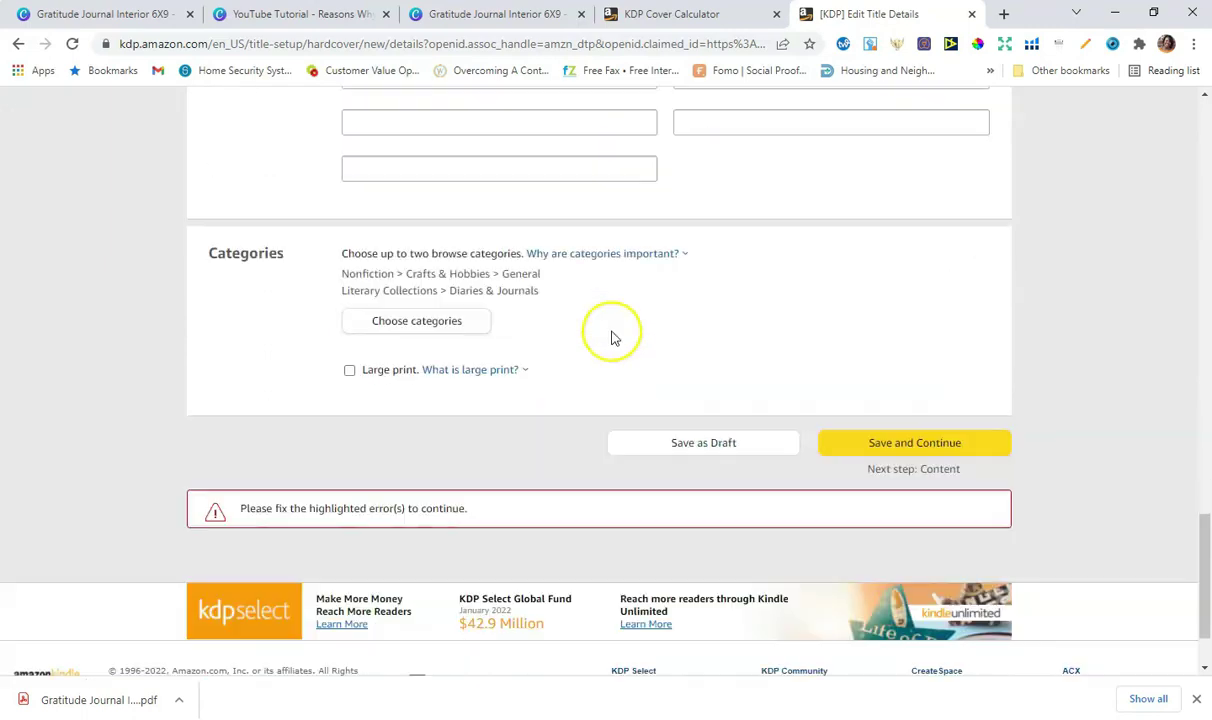
pyautogui.click(936, 399)
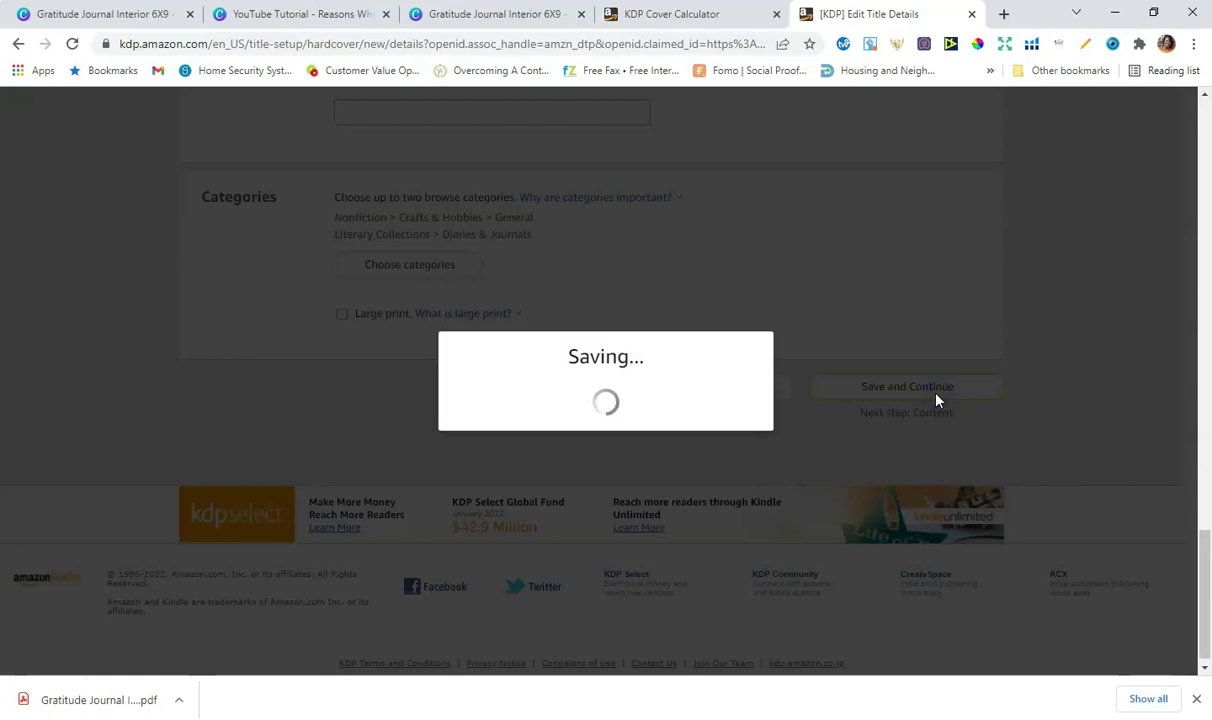
pyautogui.click(692, 441)
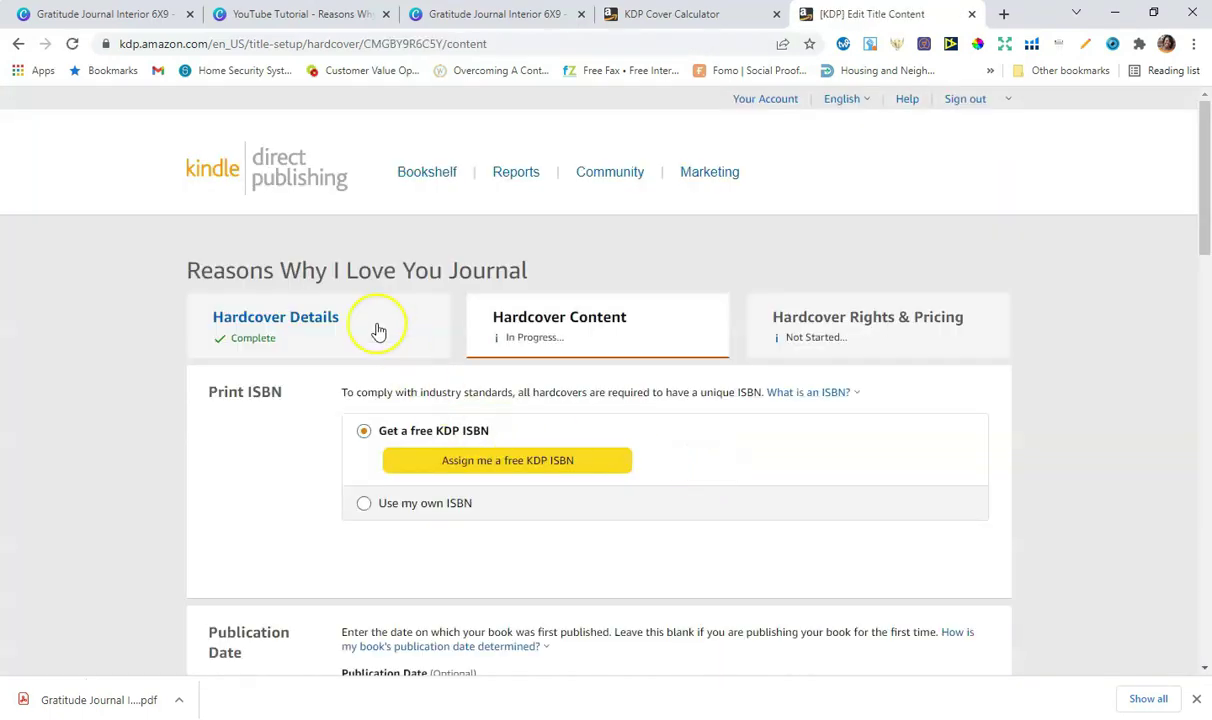
# - Assign a free KDP ISBN to the hardcover
pyautogui.scroll(-1, 556, 441)
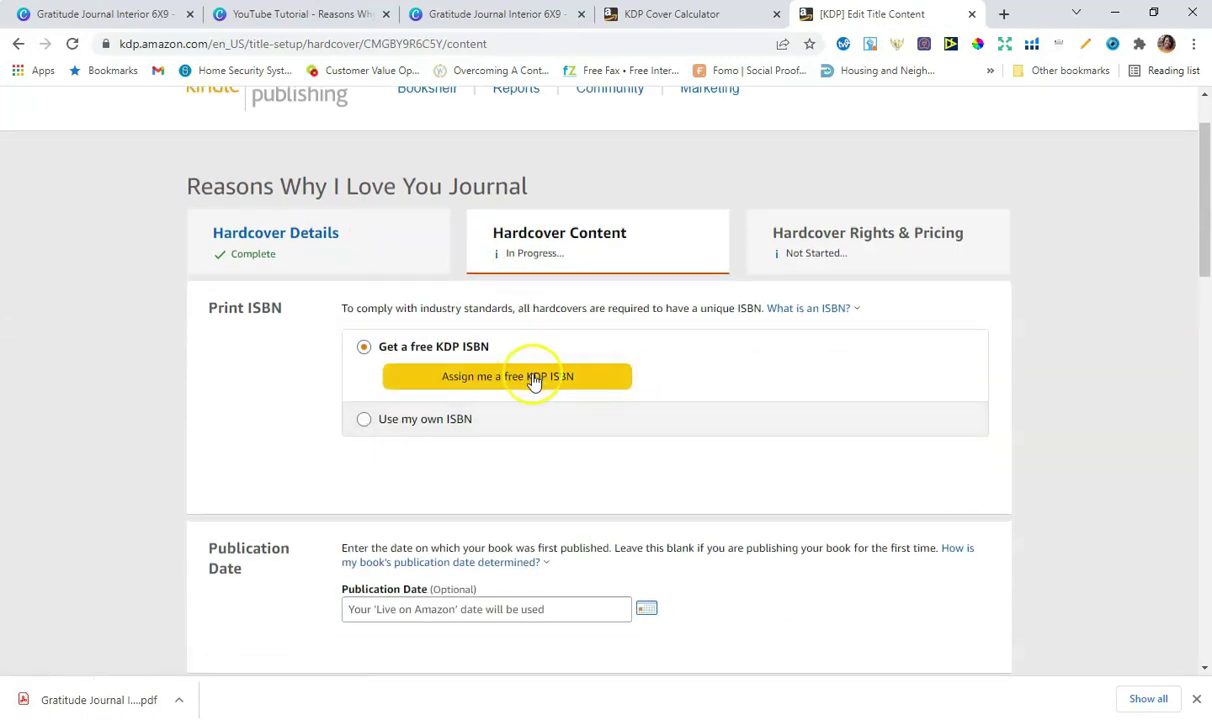
pyautogui.click(575, 387)
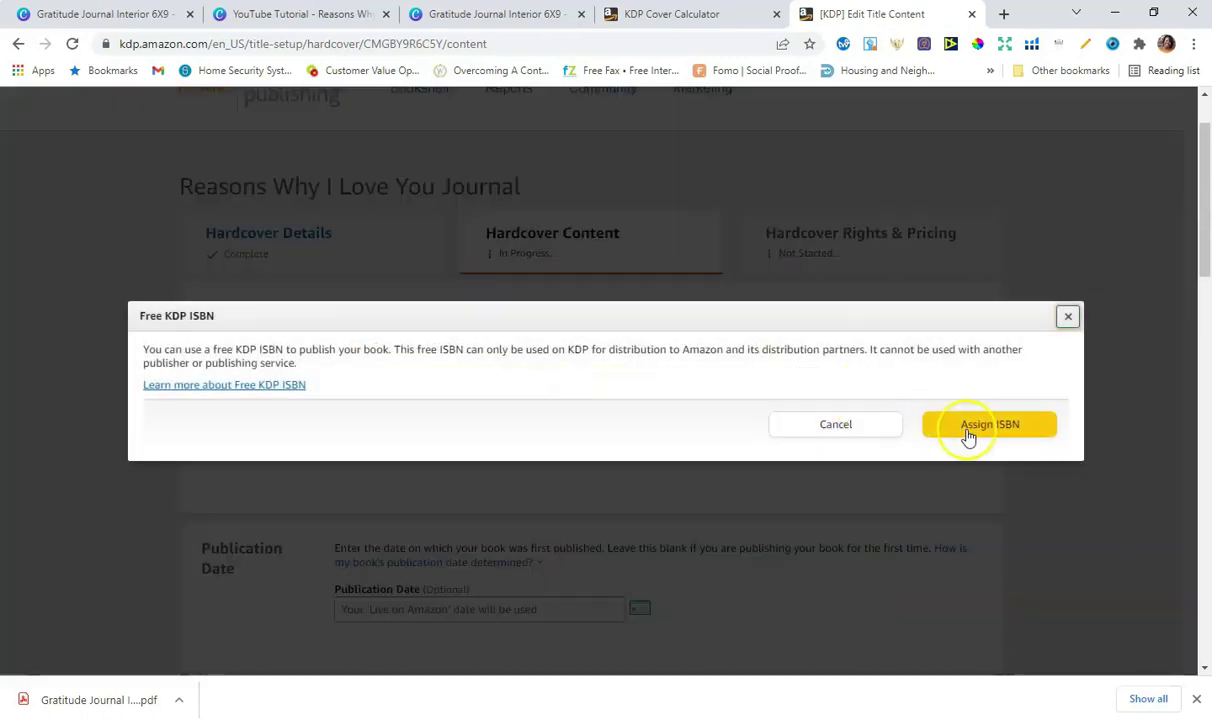
pyautogui.click(968, 428)
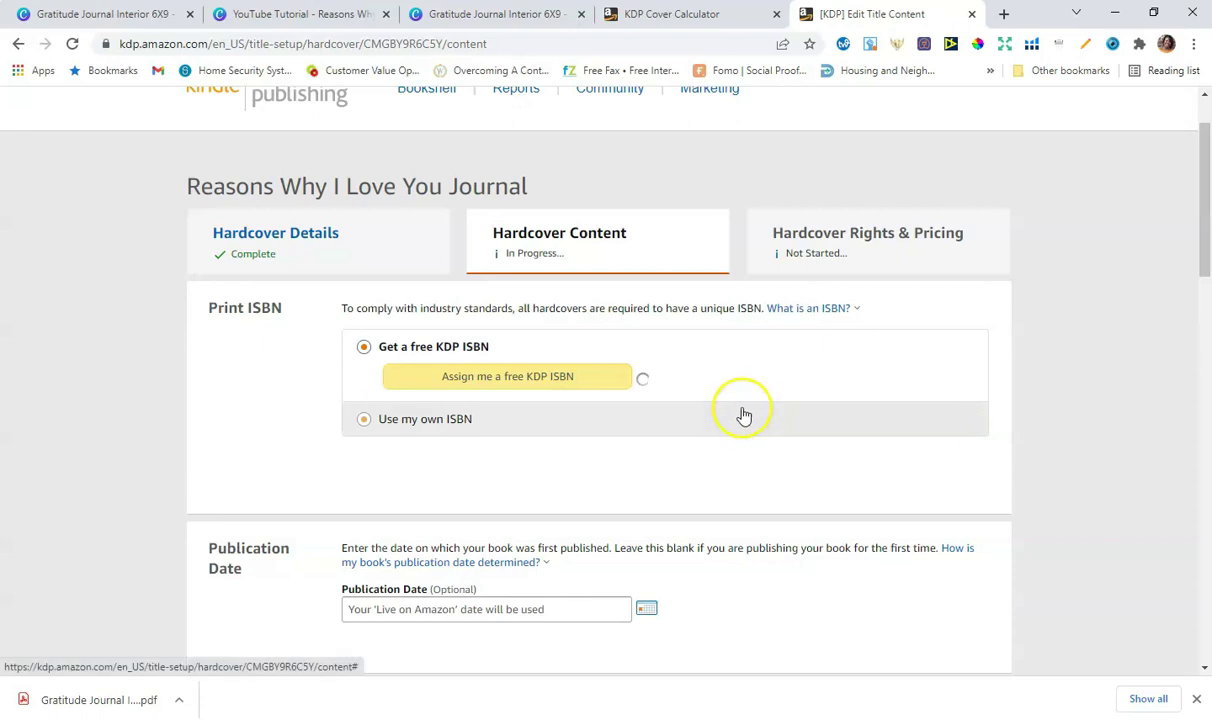
# - Set the print options to Bleed (PDF only) with a Glossy cover finish, keeping the 6 x 9 in trim size
pyautogui.scroll(-5, 744, 408)
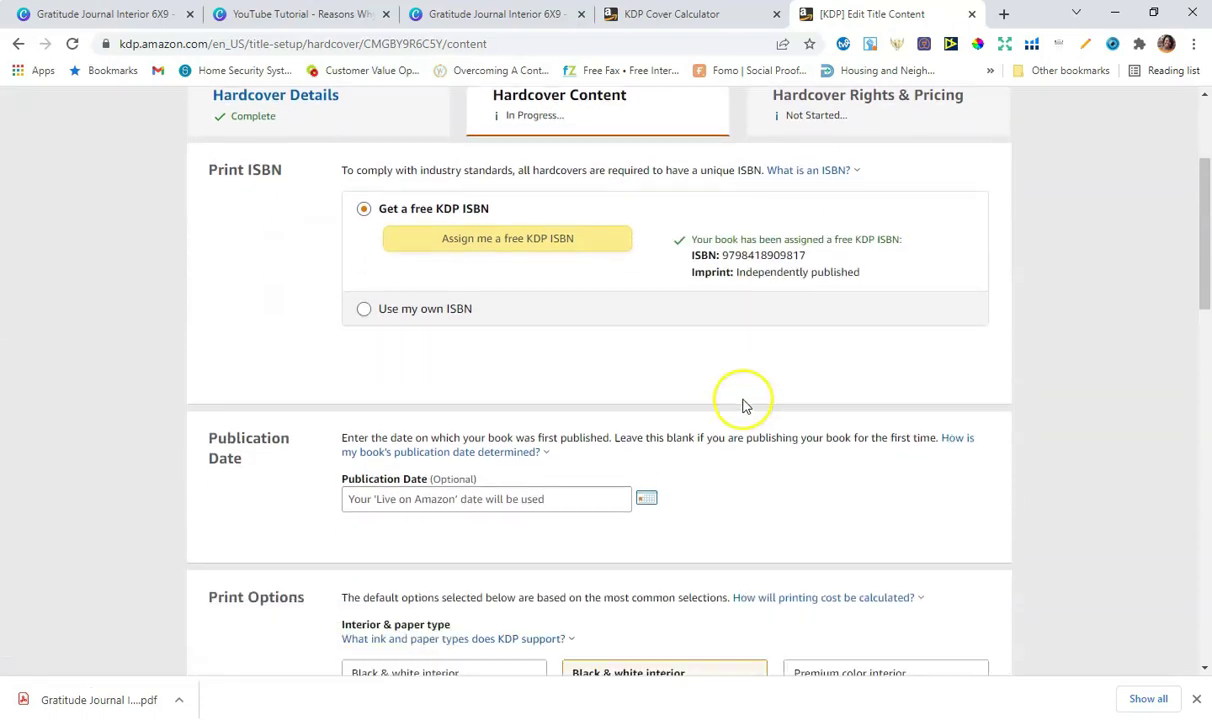
pyautogui.click(811, 419)
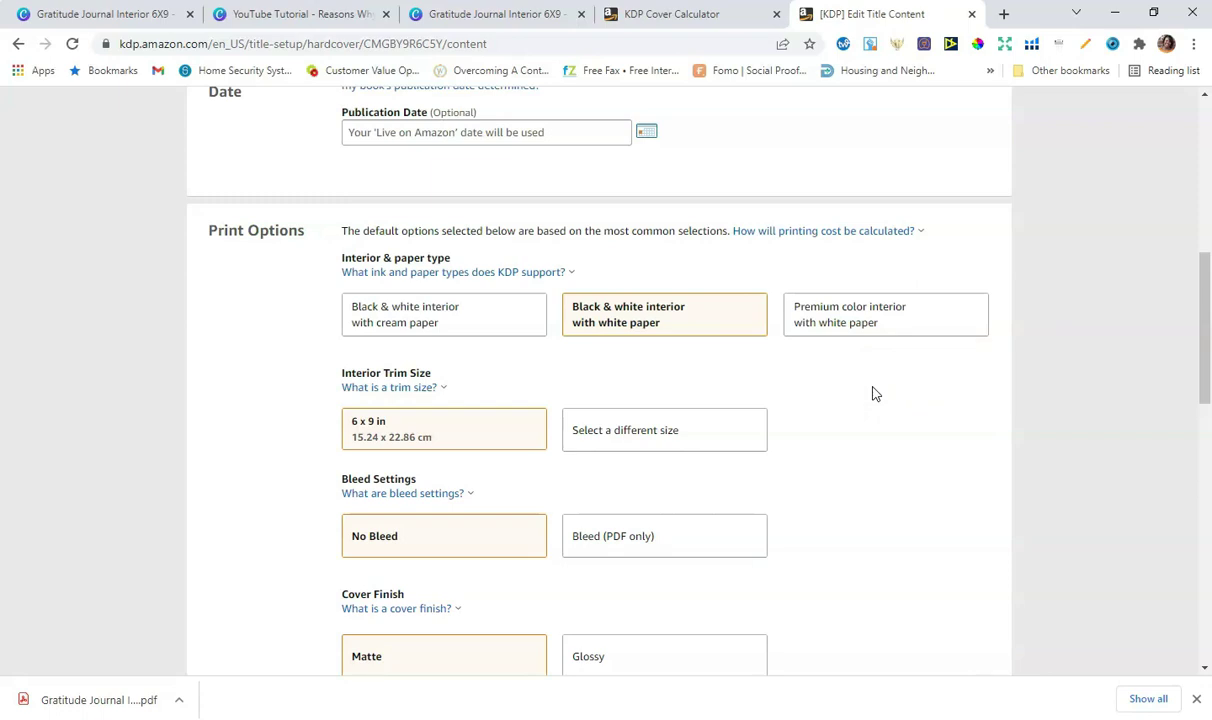
pyautogui.scroll(-2, 872, 393)
pyautogui.click(389, 218)
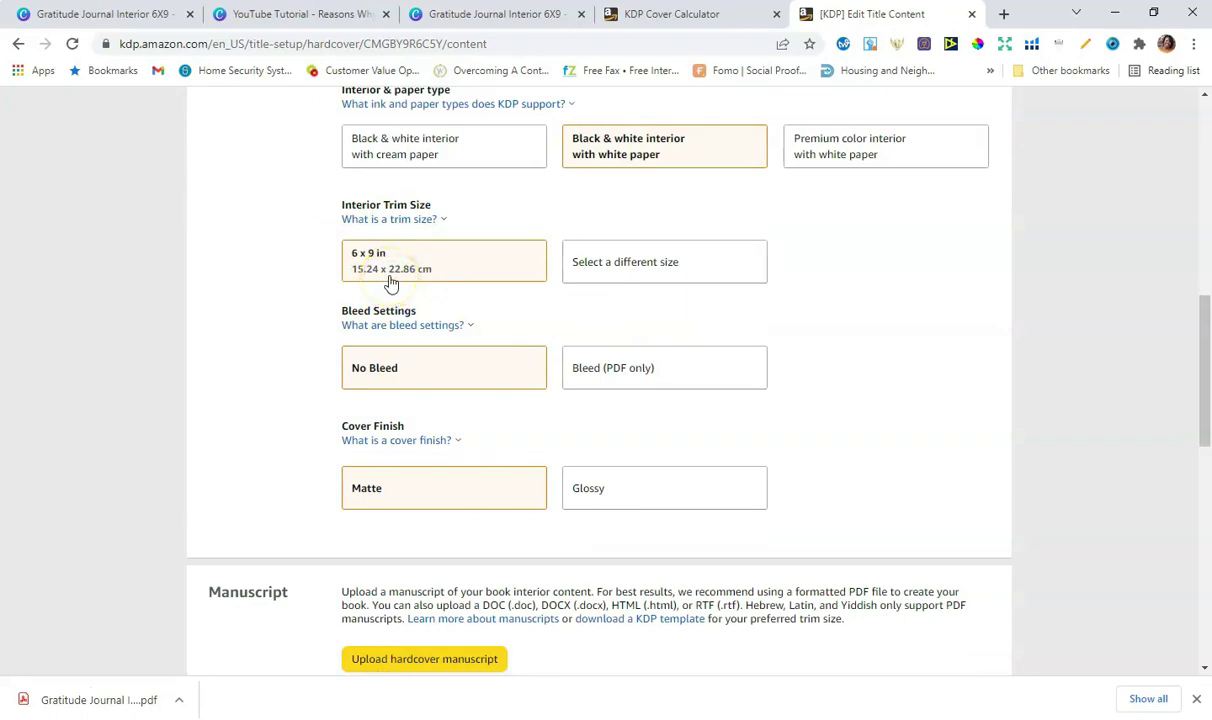
pyautogui.click(653, 382)
pyautogui.click(644, 490)
# - Upload the Gratitude Journal Interior 6X9 PDF from the Downloads folder as the hardcover manuscript
pyautogui.scroll(-3, 925, 399)
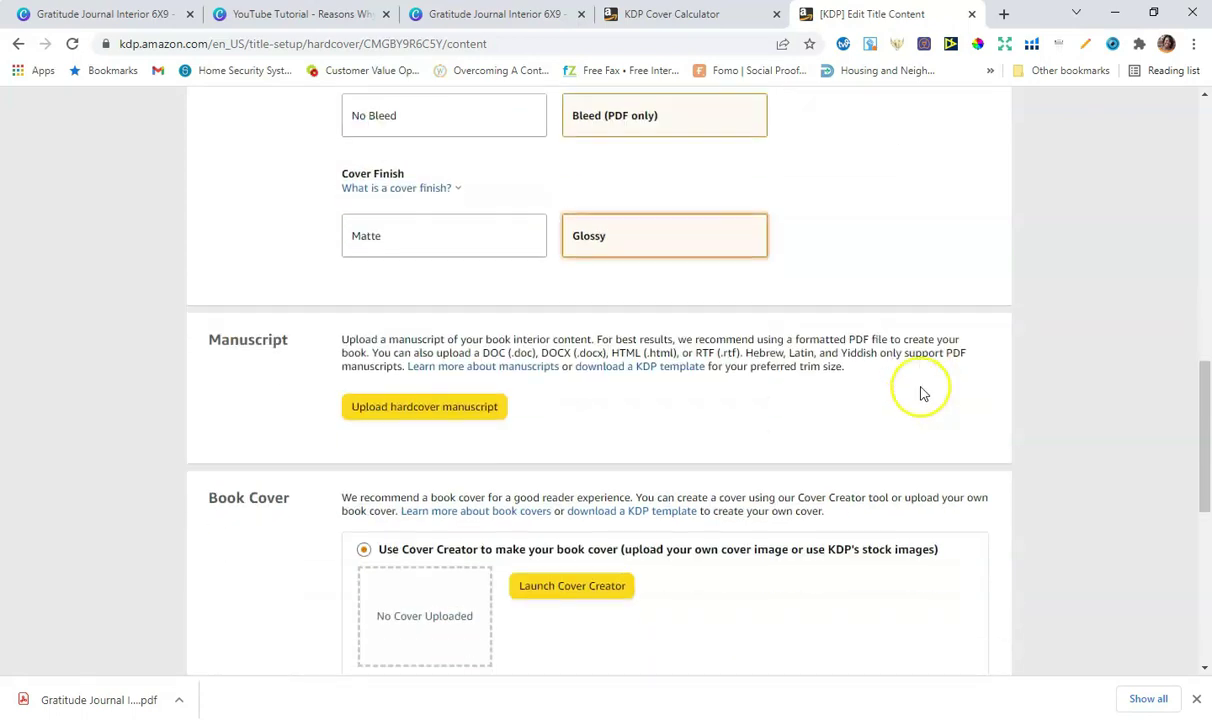
pyautogui.click(441, 412)
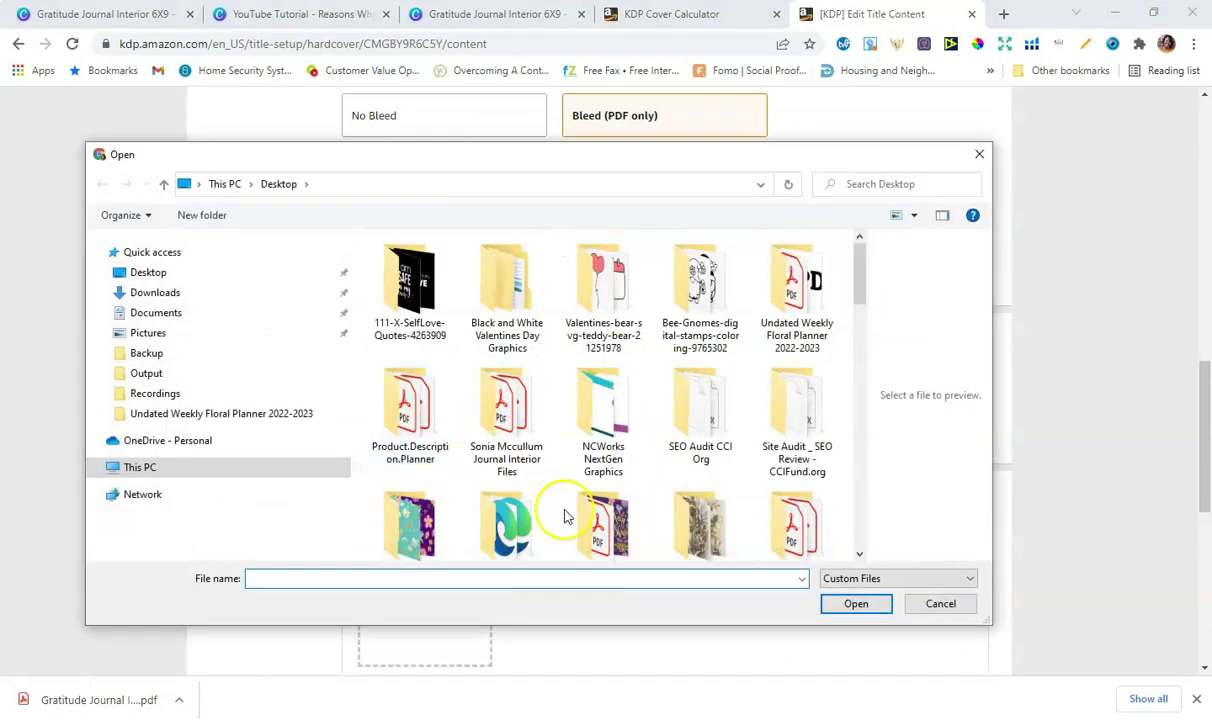
pyautogui.click(175, 292)
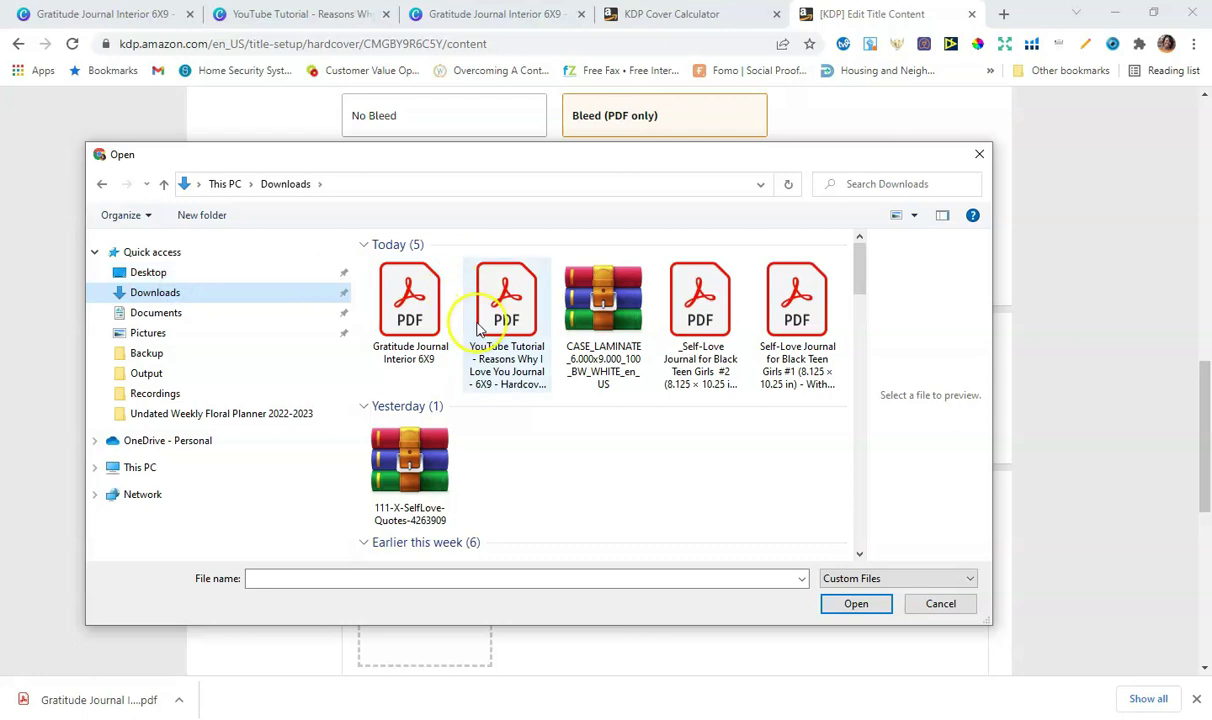
pyautogui.click(409, 337)
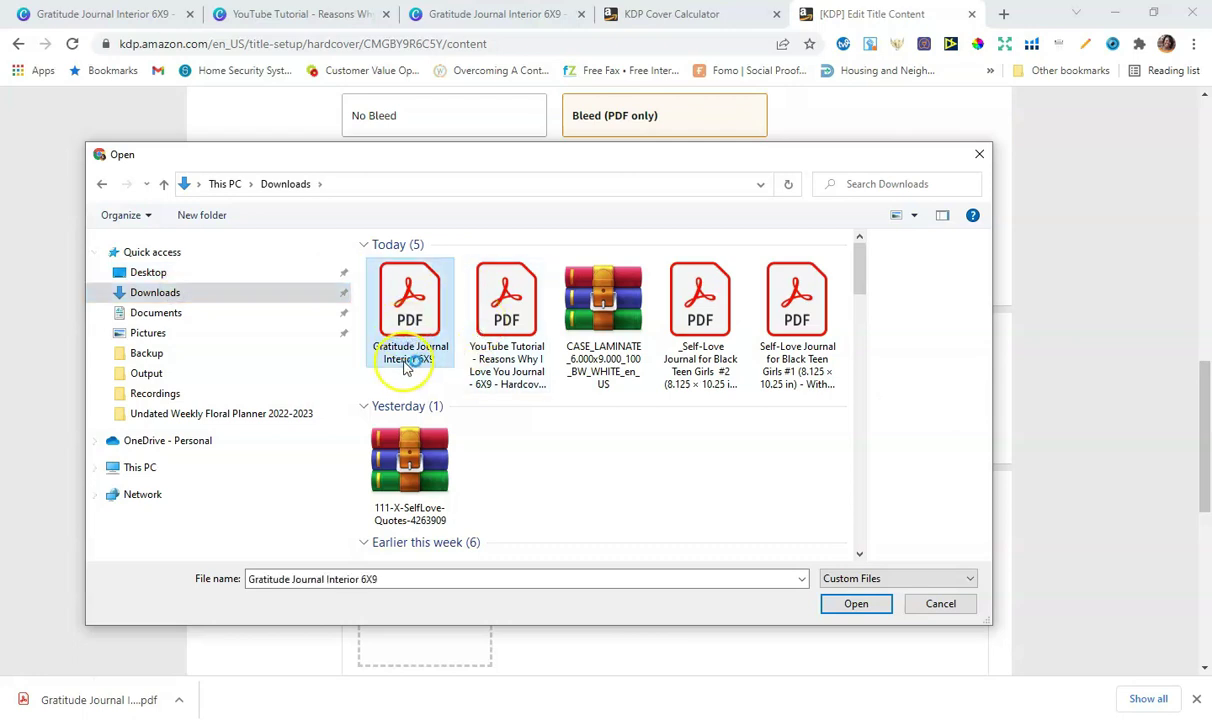
pyautogui.click(850, 606)
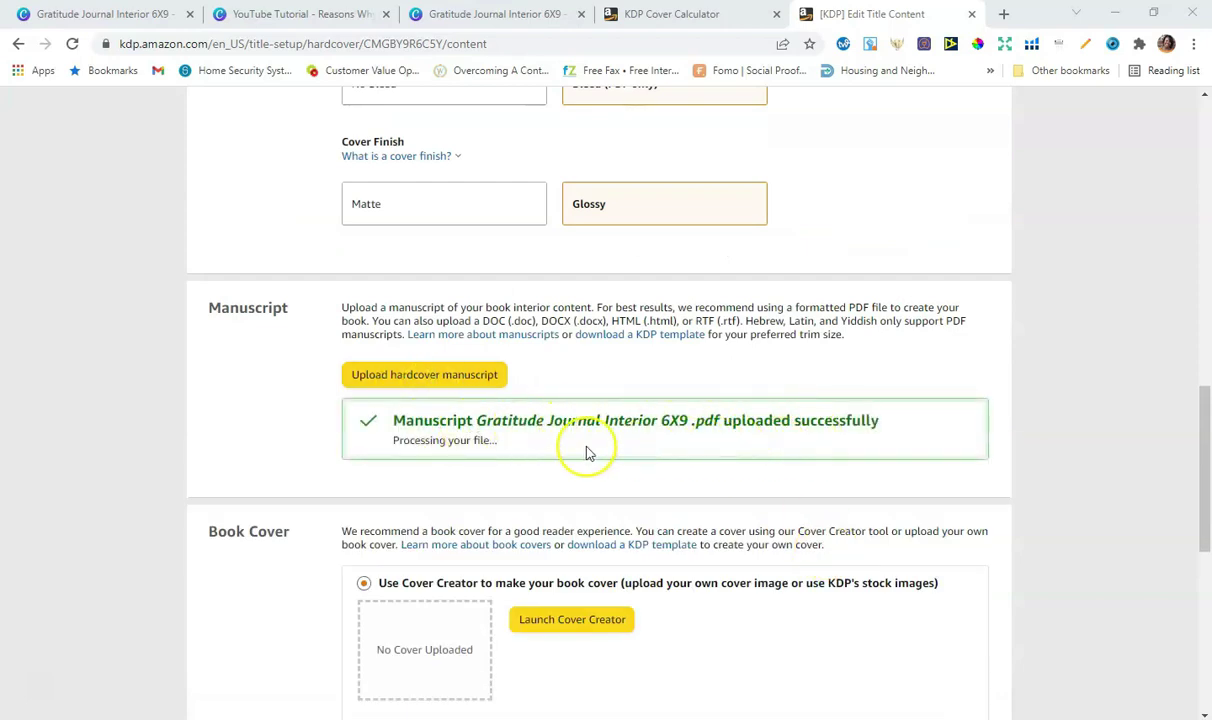
# - Choose to upload an existing print-ready cover and upload the YouTube Tutorial - Reasons Why I Love You Journal - 6X9 - Hardcover PDF
pyautogui.scroll(-1, 738, 420)
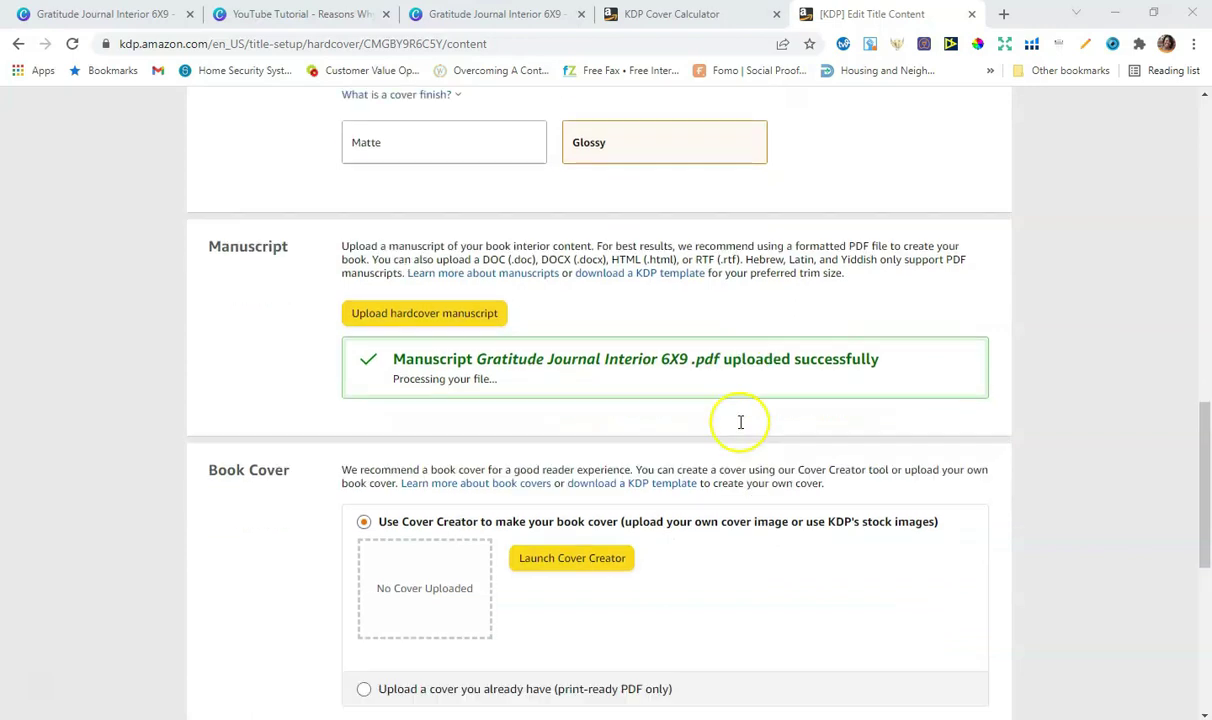
pyautogui.scroll(-3, 742, 428)
pyautogui.scroll(1, 742, 428)
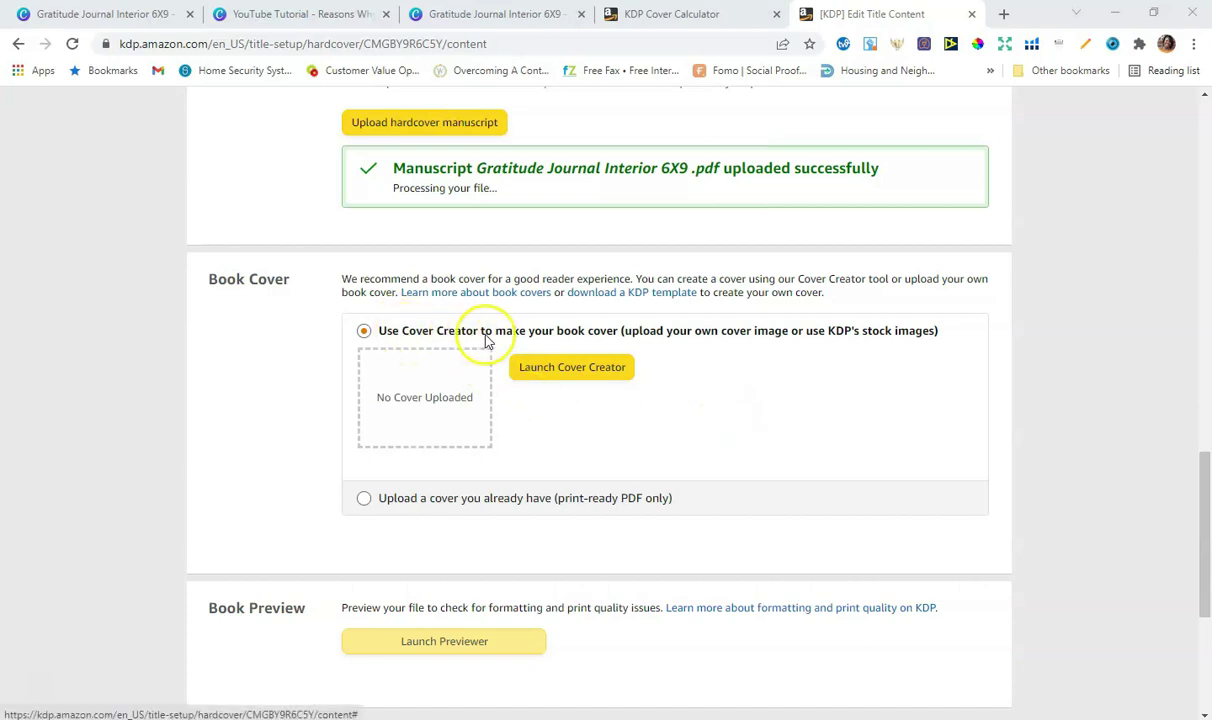
pyautogui.click(366, 502)
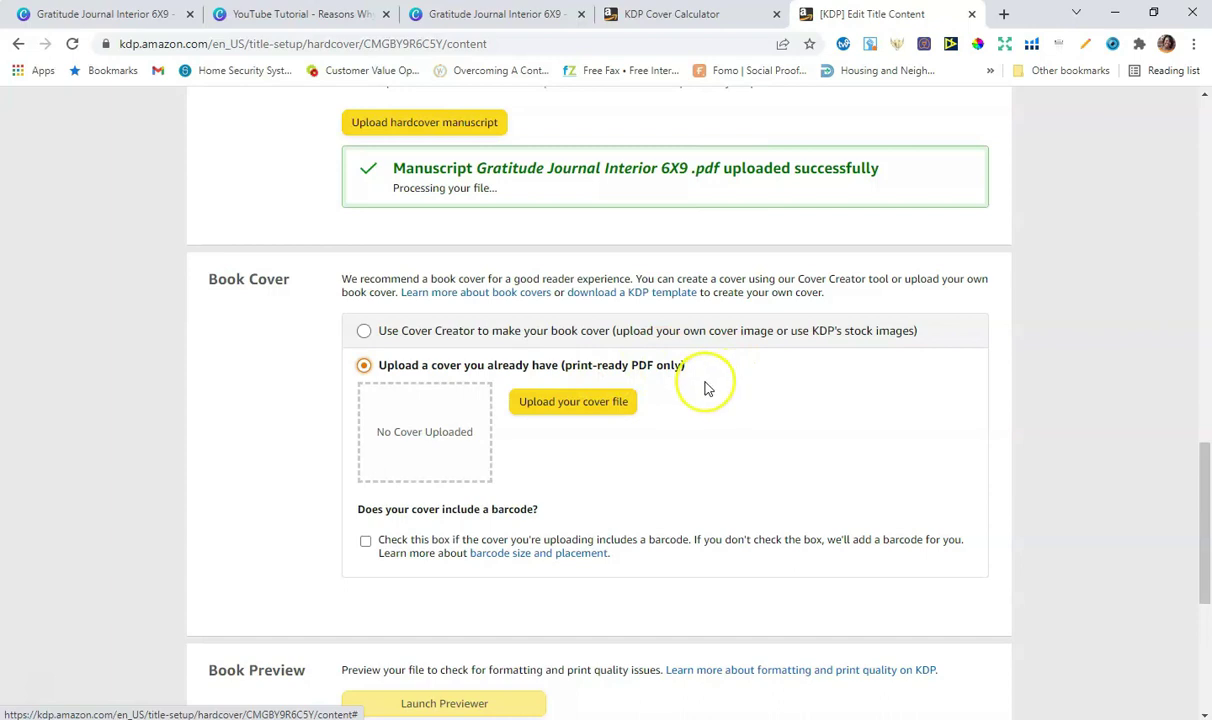
pyautogui.click(580, 410)
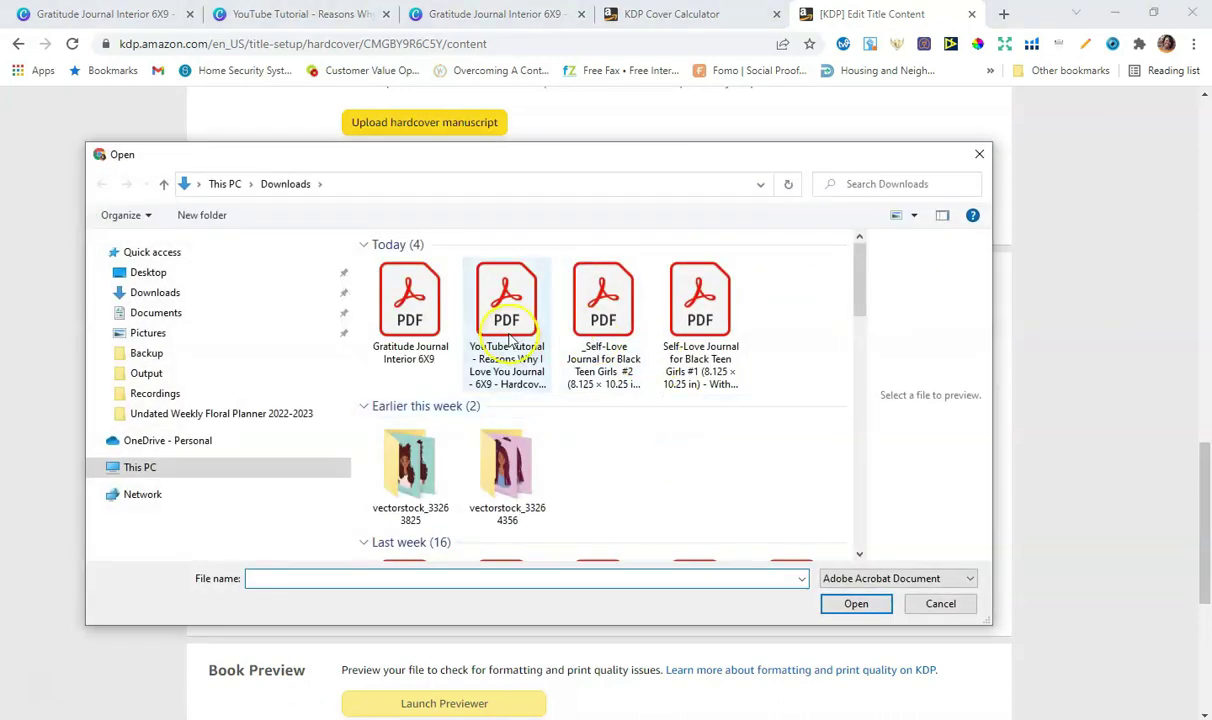
pyautogui.click(508, 335)
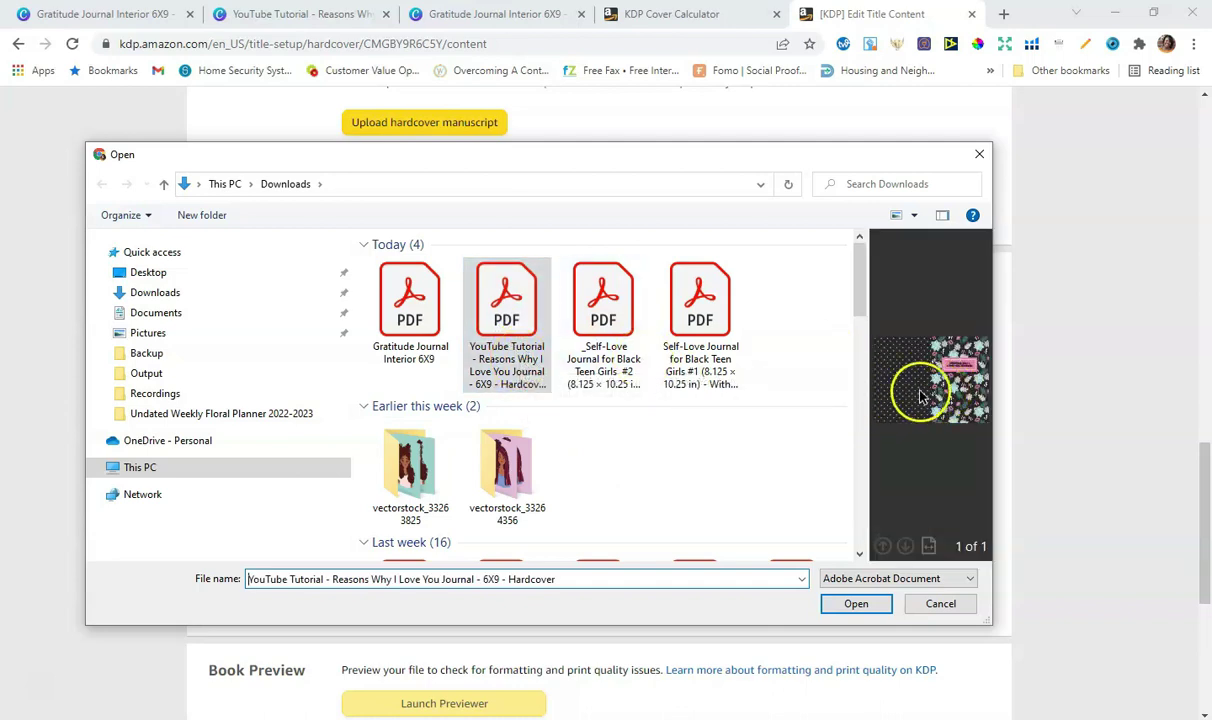
pyautogui.click(856, 603)
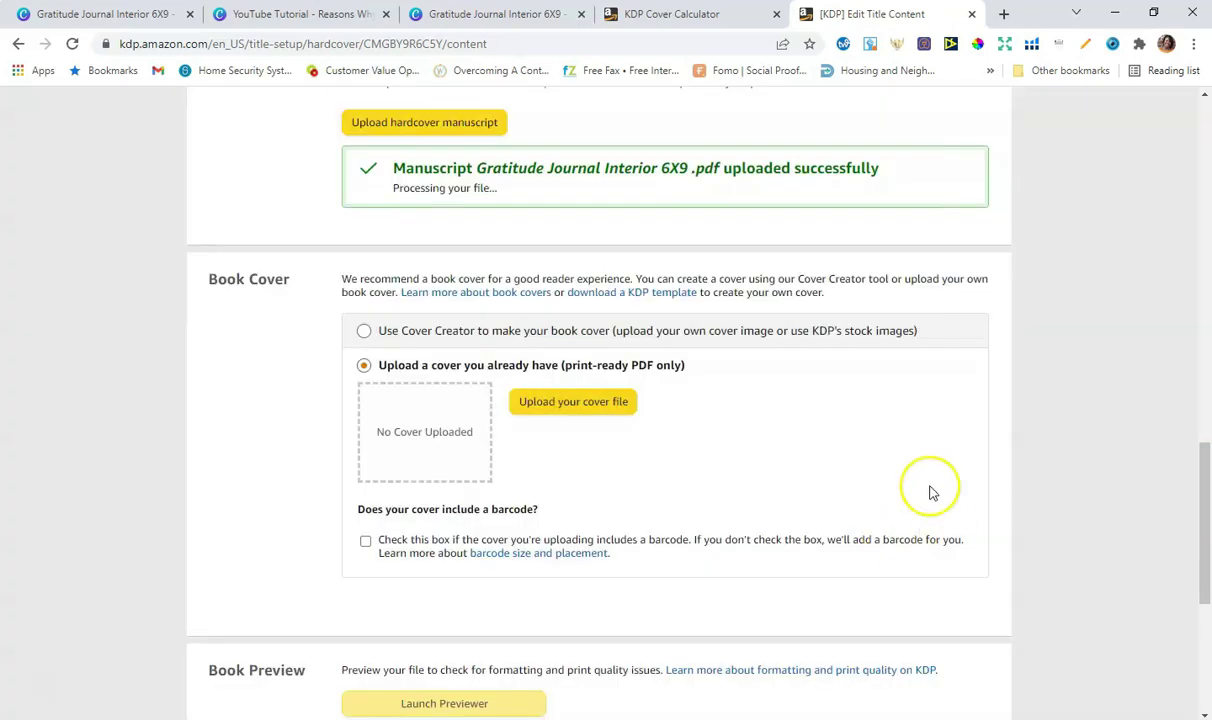
# - Launch the print preview and examine the cover, the interior spreads through pages 6-7, and the quality check notes
pyautogui.scroll(-2, 706, 425)
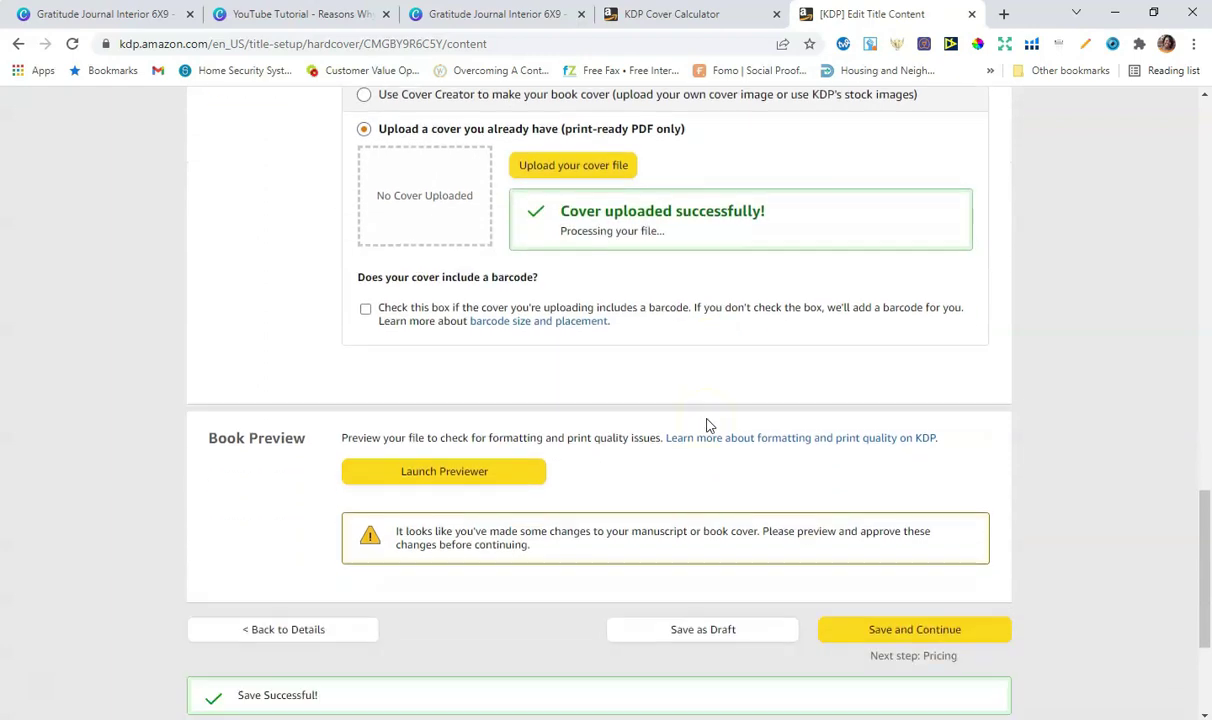
pyautogui.click(447, 458)
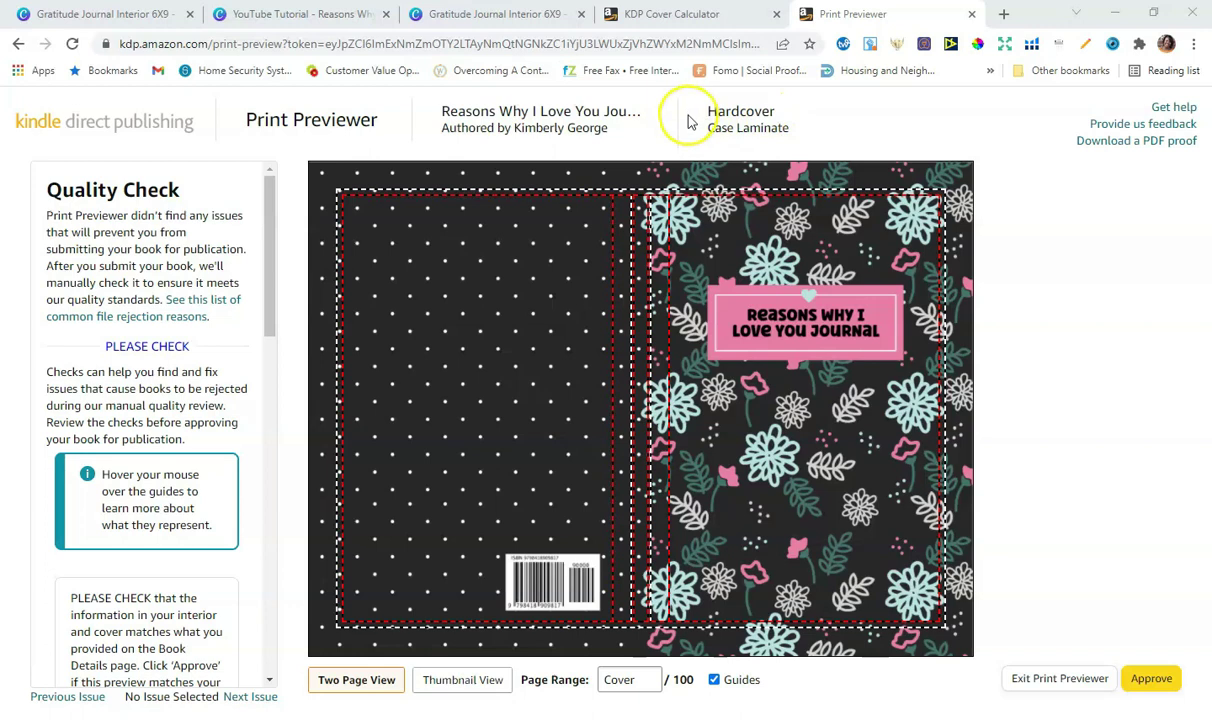
pyautogui.moveTo(611, 402)
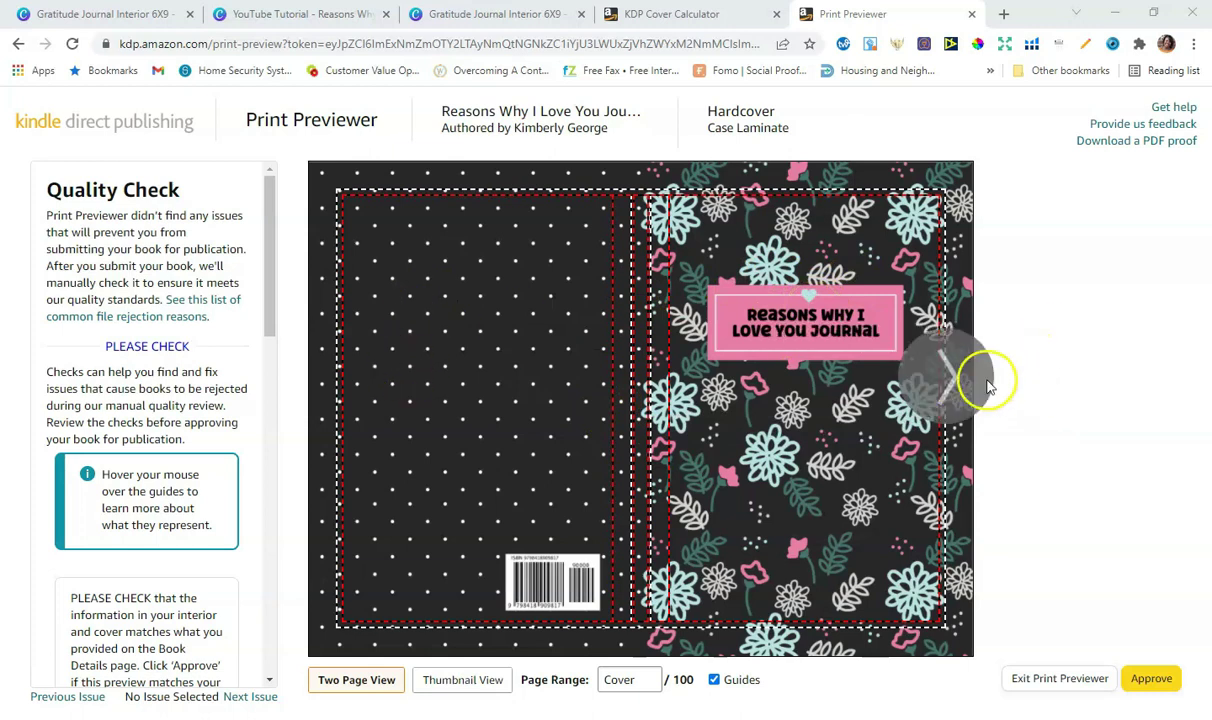
pyautogui.click(952, 381)
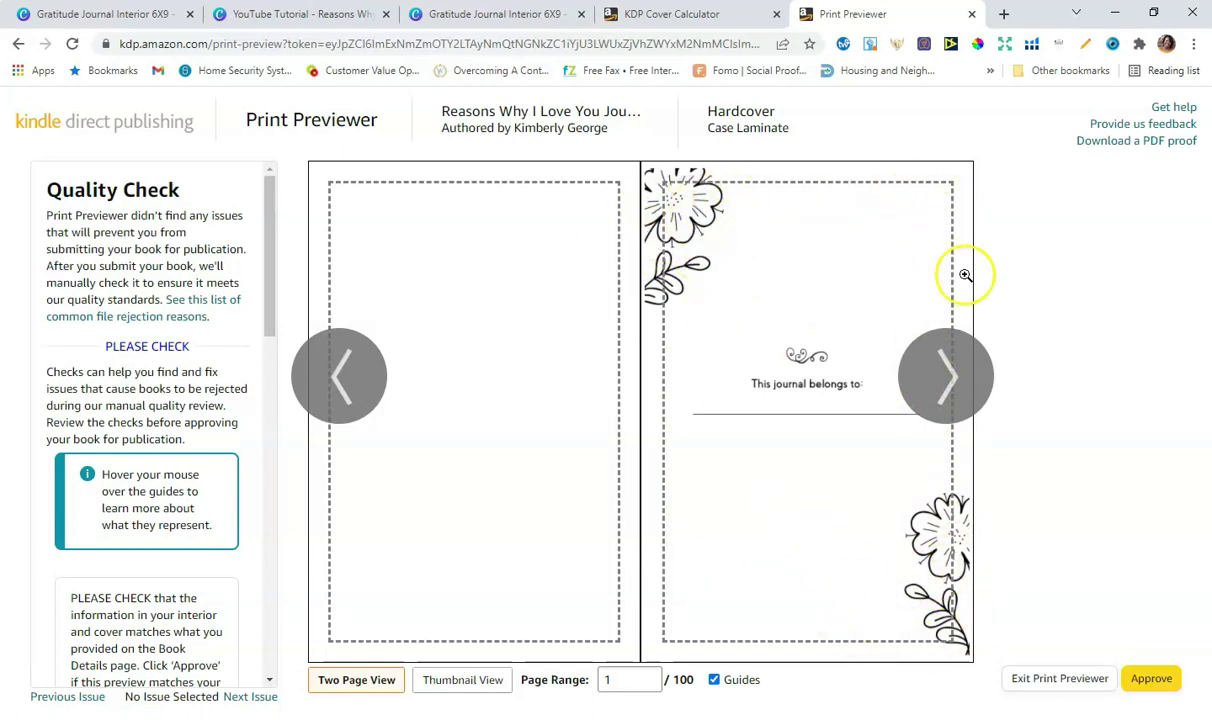
pyautogui.moveTo(756, 581)
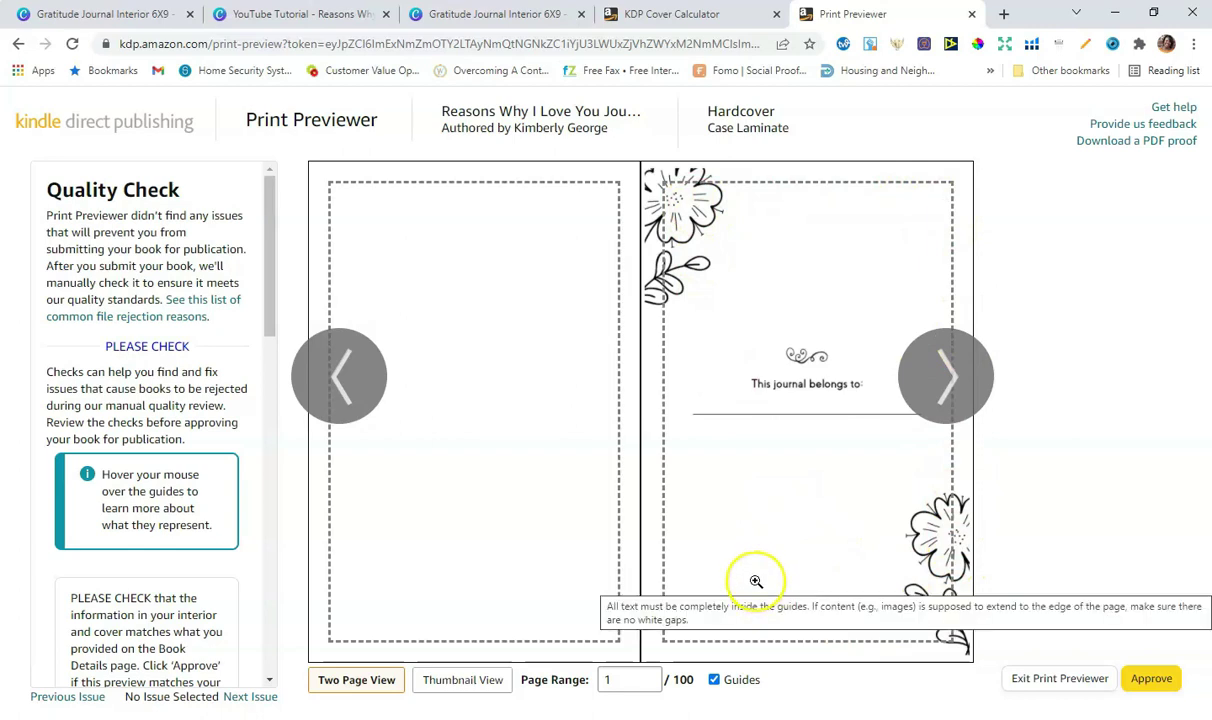
pyautogui.click(941, 384)
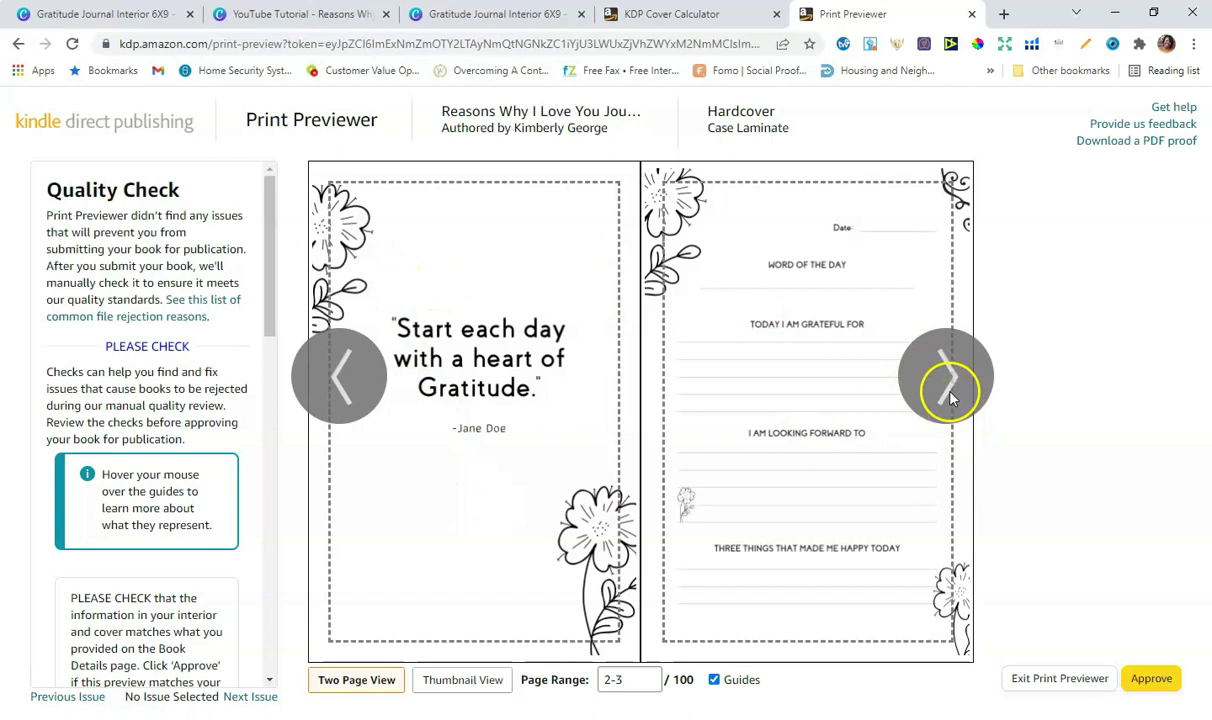
pyautogui.click(949, 395)
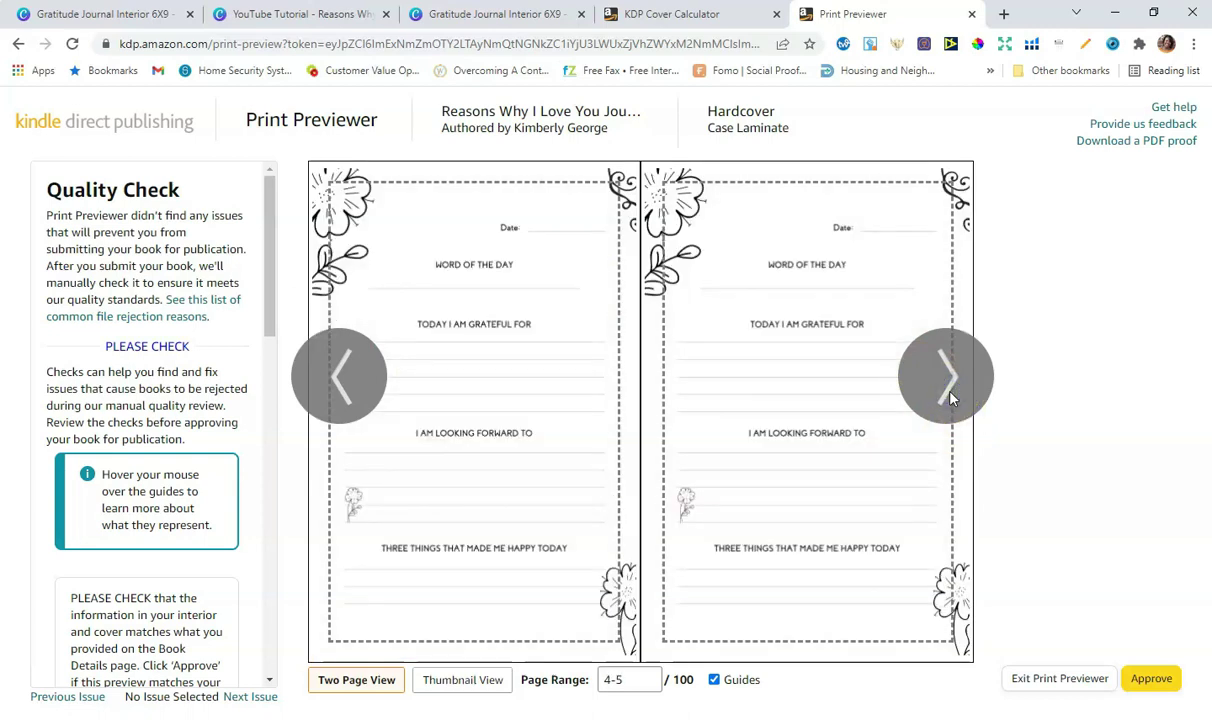
pyautogui.click(951, 397)
pyautogui.moveTo(270, 303); pyautogui.dragTo(276, 657)
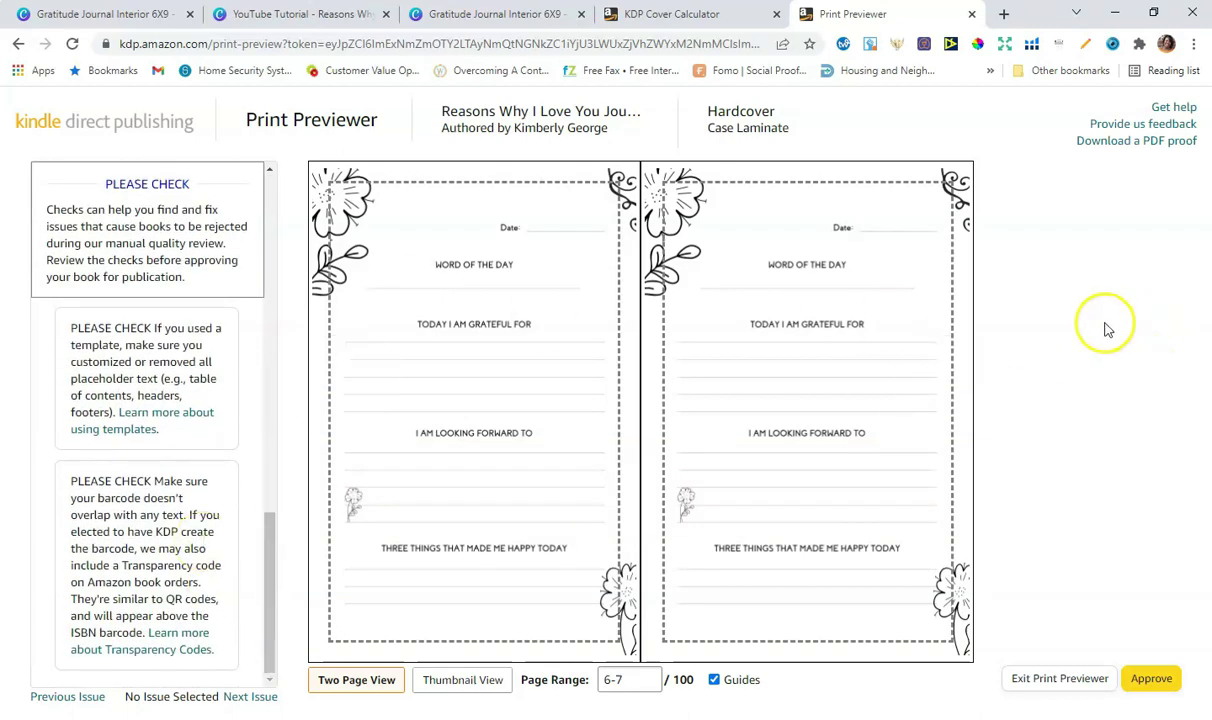
# - Approve the print preview, then save the hardcover content and continue to rights and pricing
pyautogui.click(1160, 682)
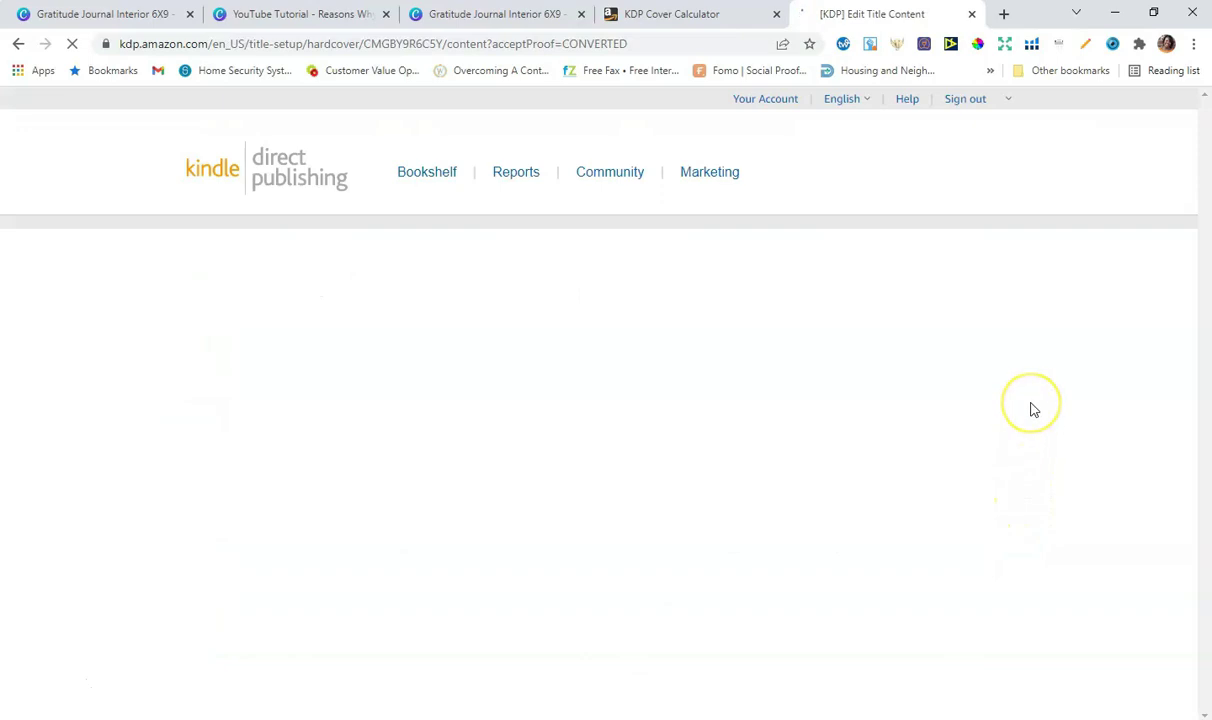
pyautogui.scroll(-5, 1037, 403)
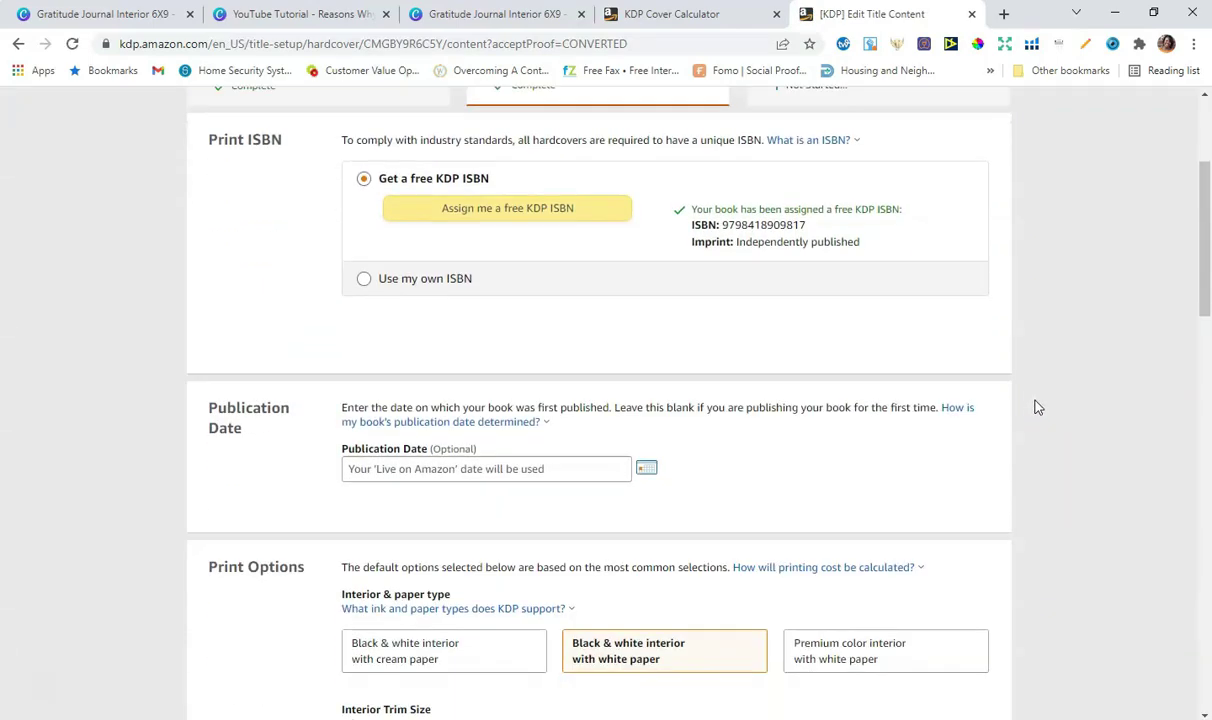
pyautogui.scroll(-4, 1040, 411)
pyautogui.scroll(-6, 1041, 422)
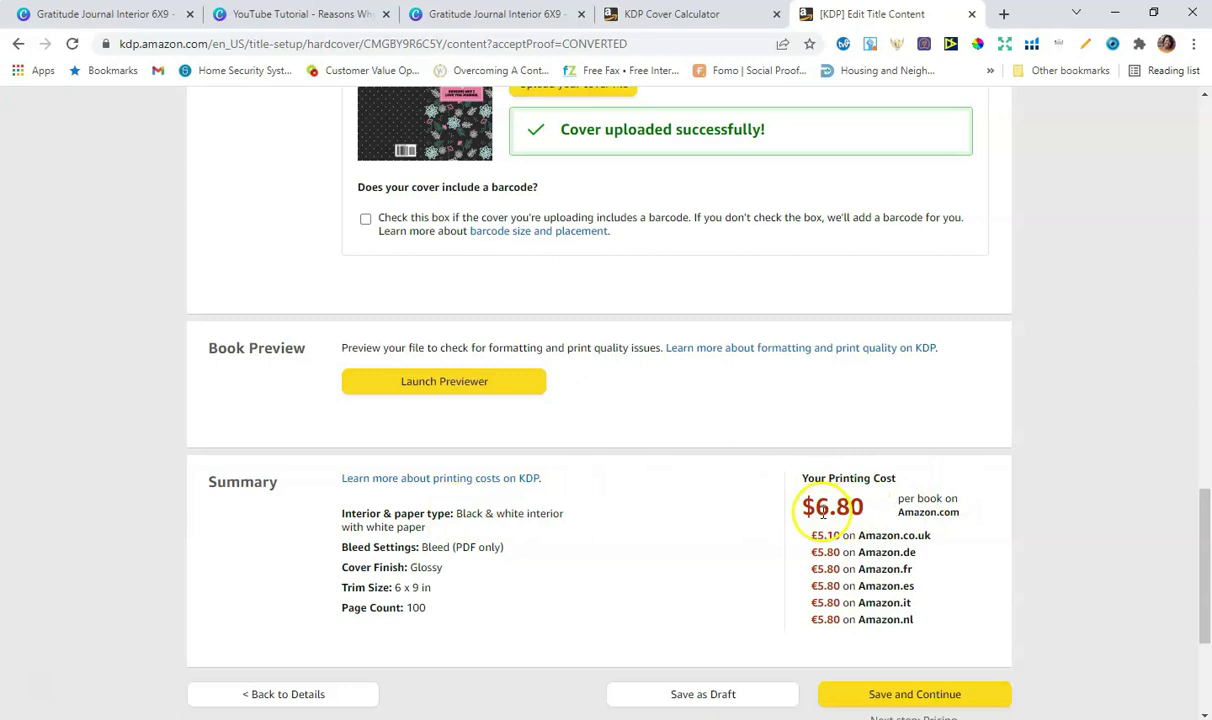
pyautogui.click(893, 696)
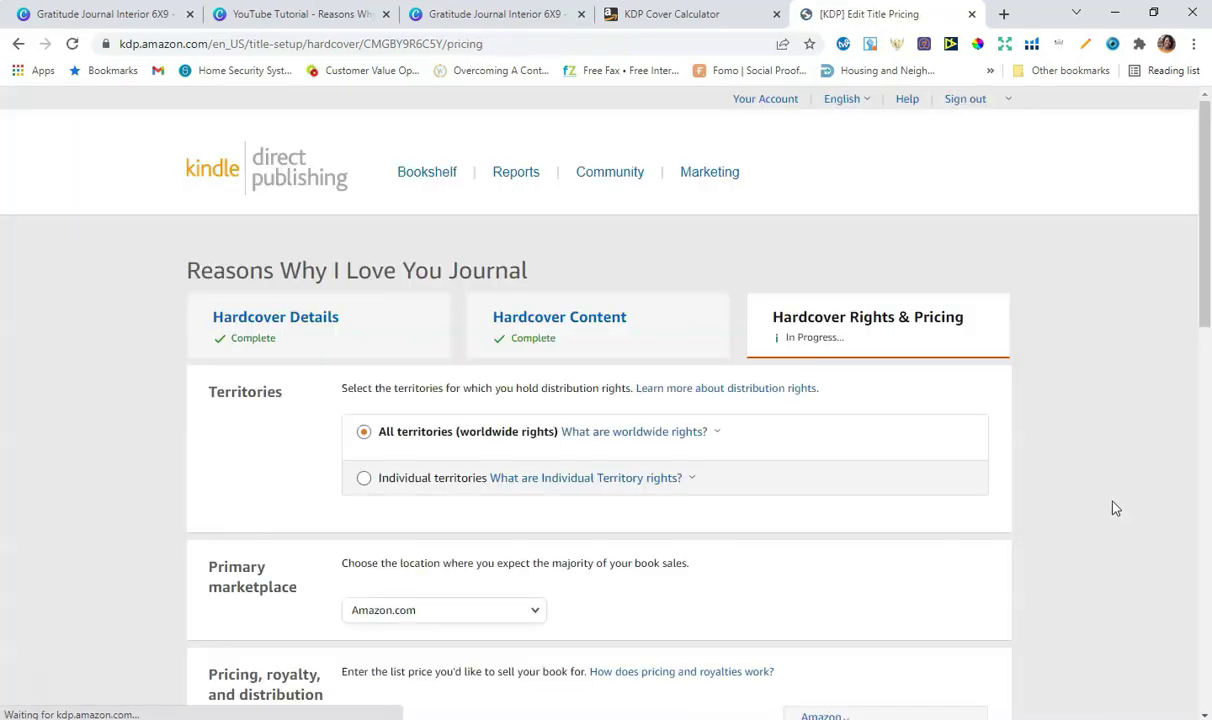
# - Set the Amazon.com list price to 15.97 USD and let the other marketplaces convert from it
pyautogui.scroll(-5, 1101, 468)
pyautogui.scroll(1, 1102, 470)
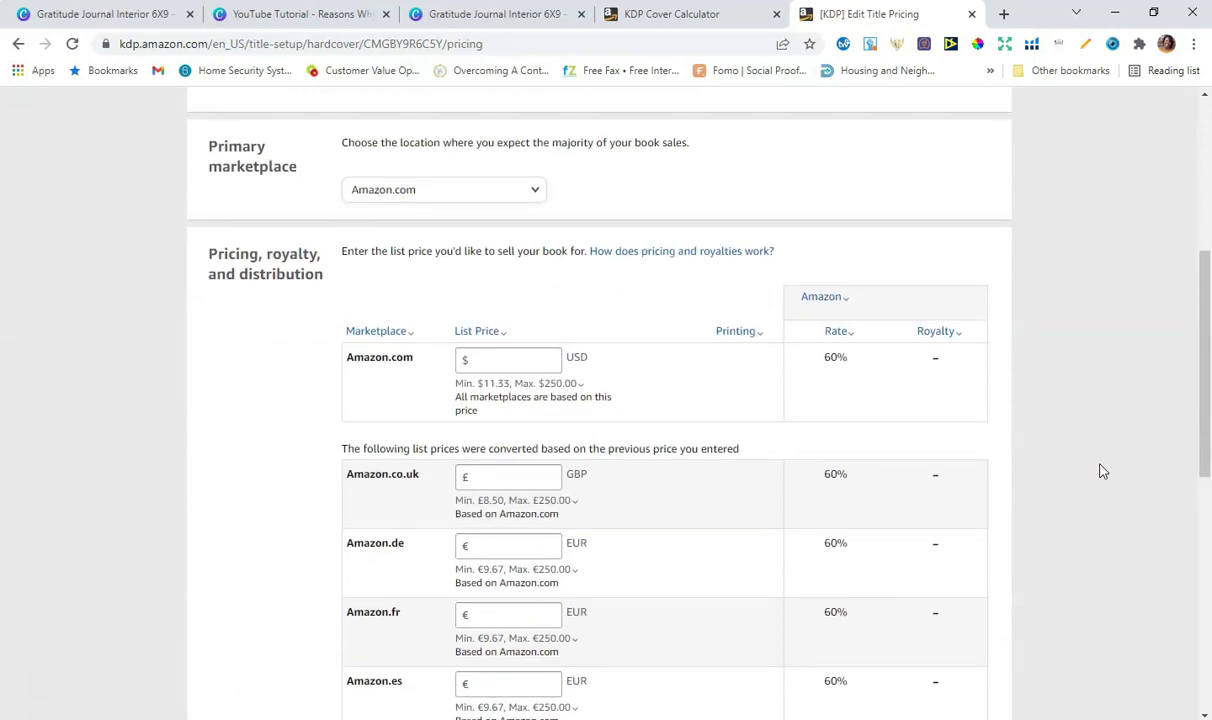
pyautogui.click(505, 366)
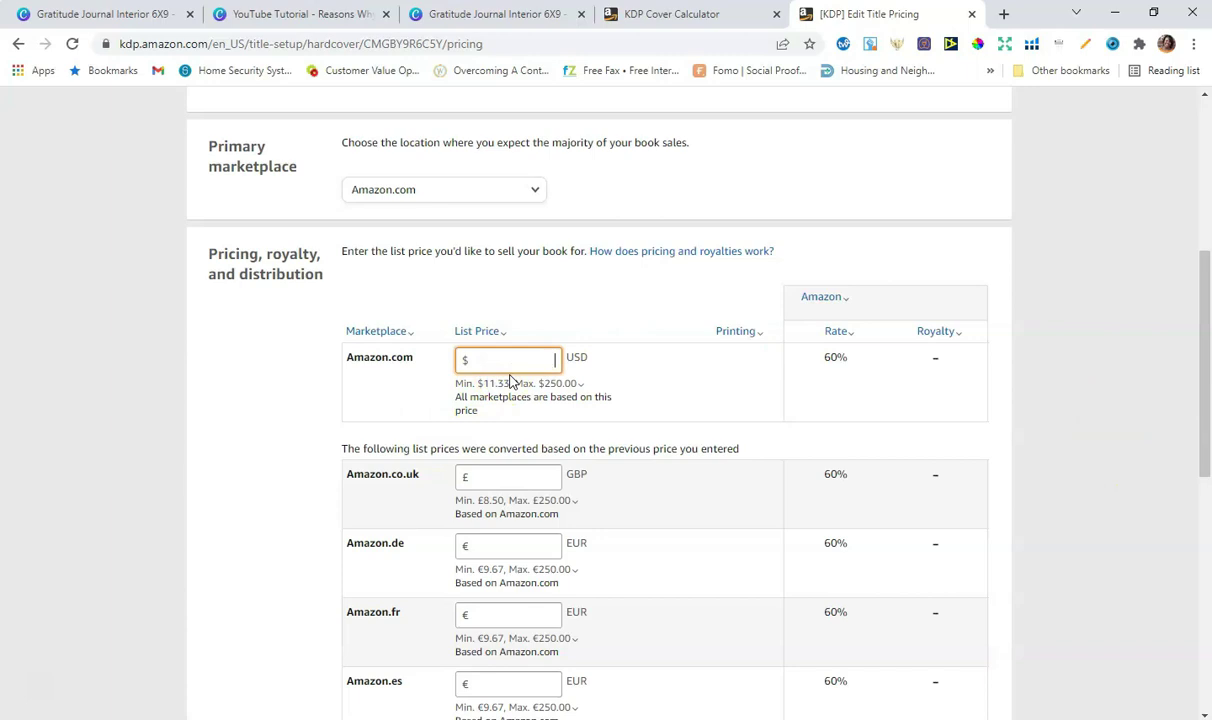
pyautogui.write('15.97')
pyautogui.click(1159, 446)
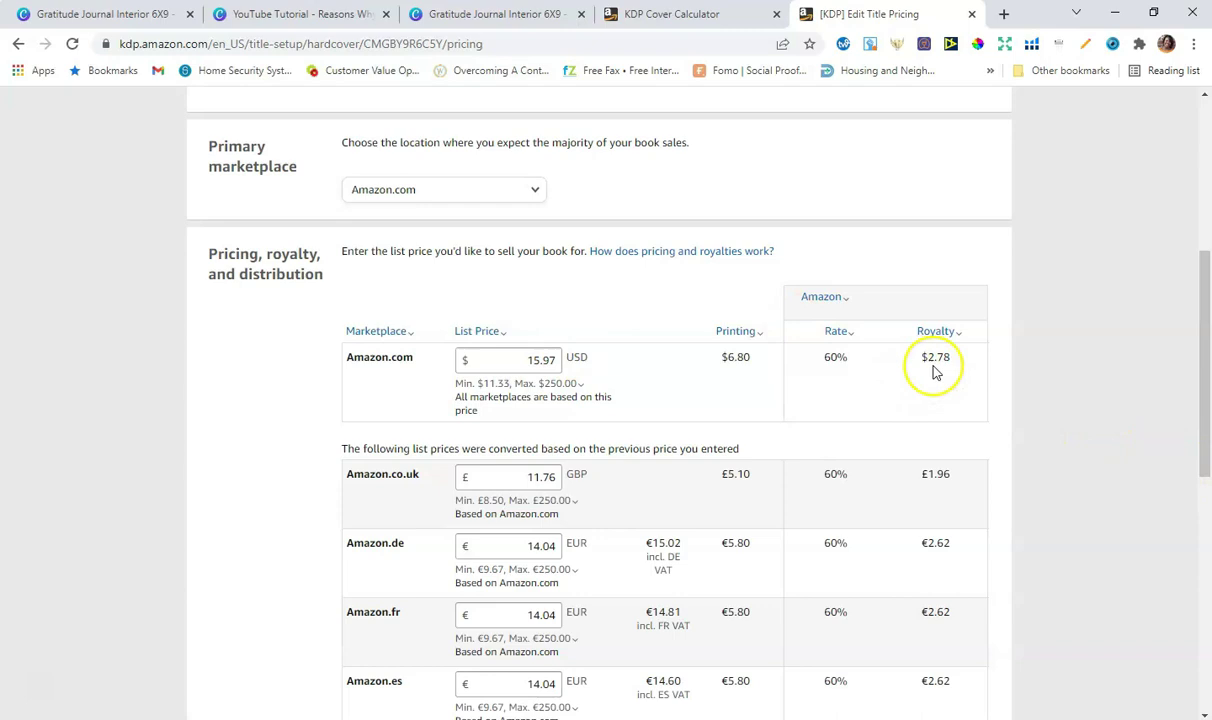
# - Raise the Amazon.com list price to 16.97 USD and update the converted marketplace prices
pyautogui.click(541, 360)
pyautogui.press('BackSpace')
pyautogui.write('6')
pyautogui.click(1088, 467)
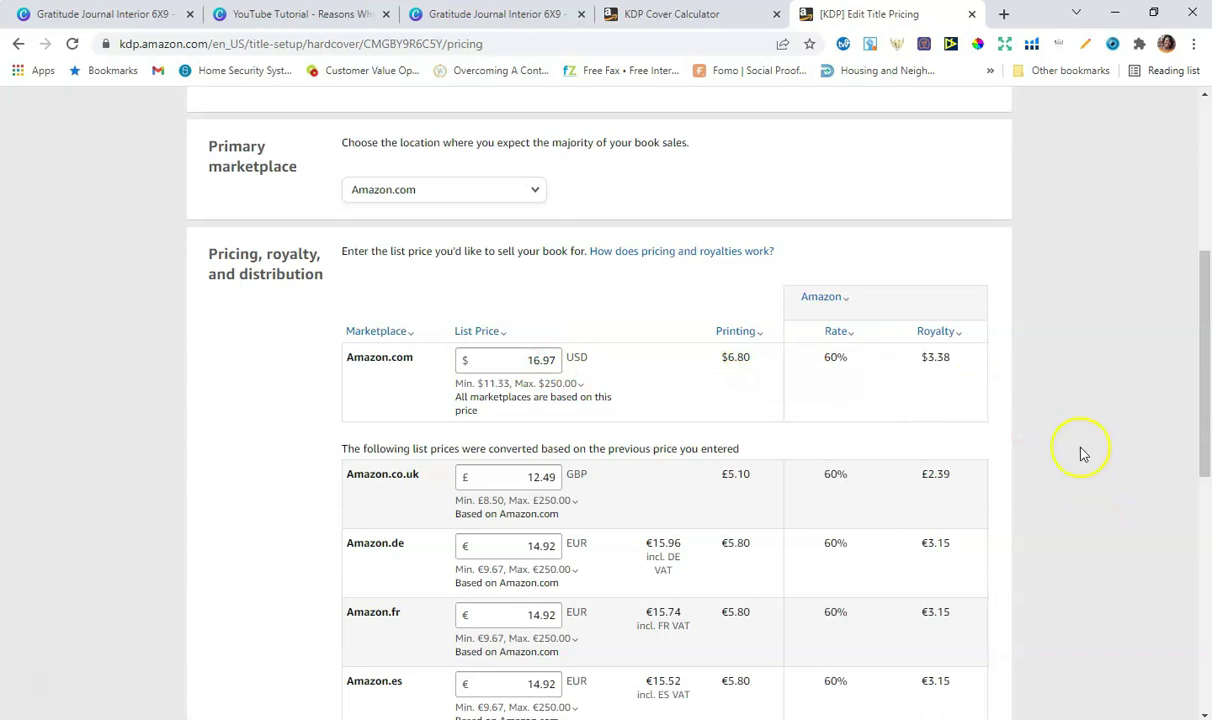
pyautogui.moveTo(1206, 406); pyautogui.dragTo(1205, 605)
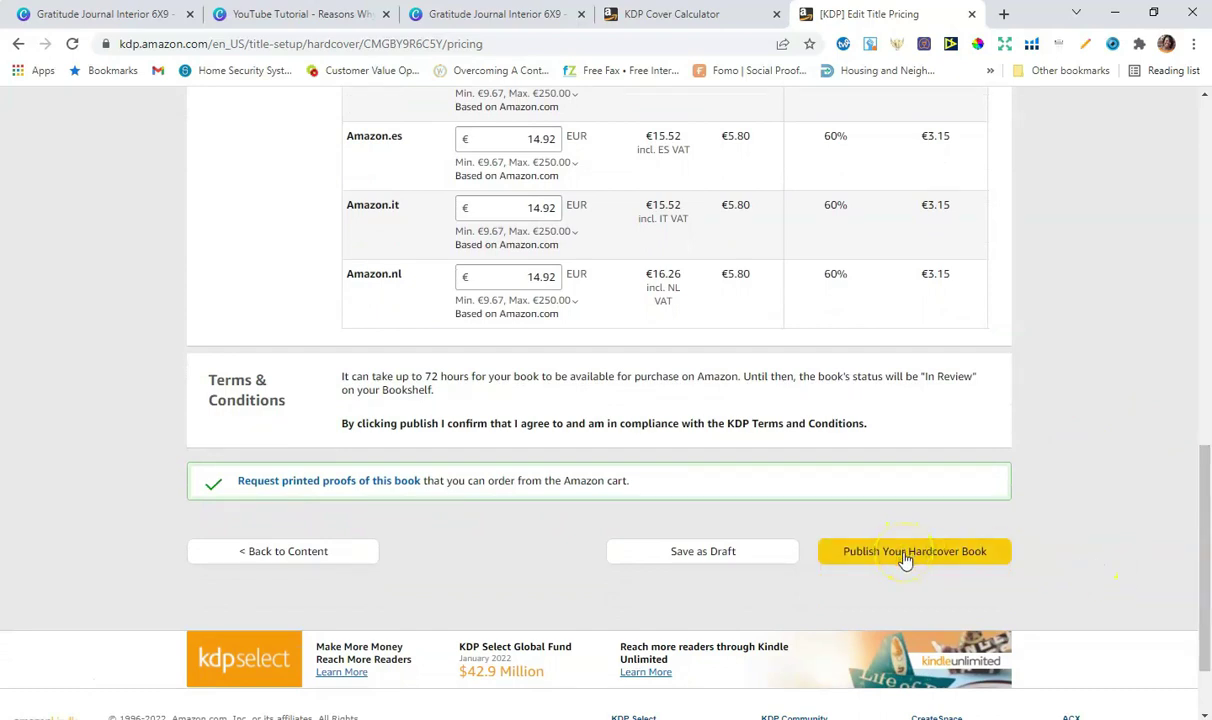
pyautogui.scroll(3, 703, 473)
pyautogui.scroll(4, 703, 473)
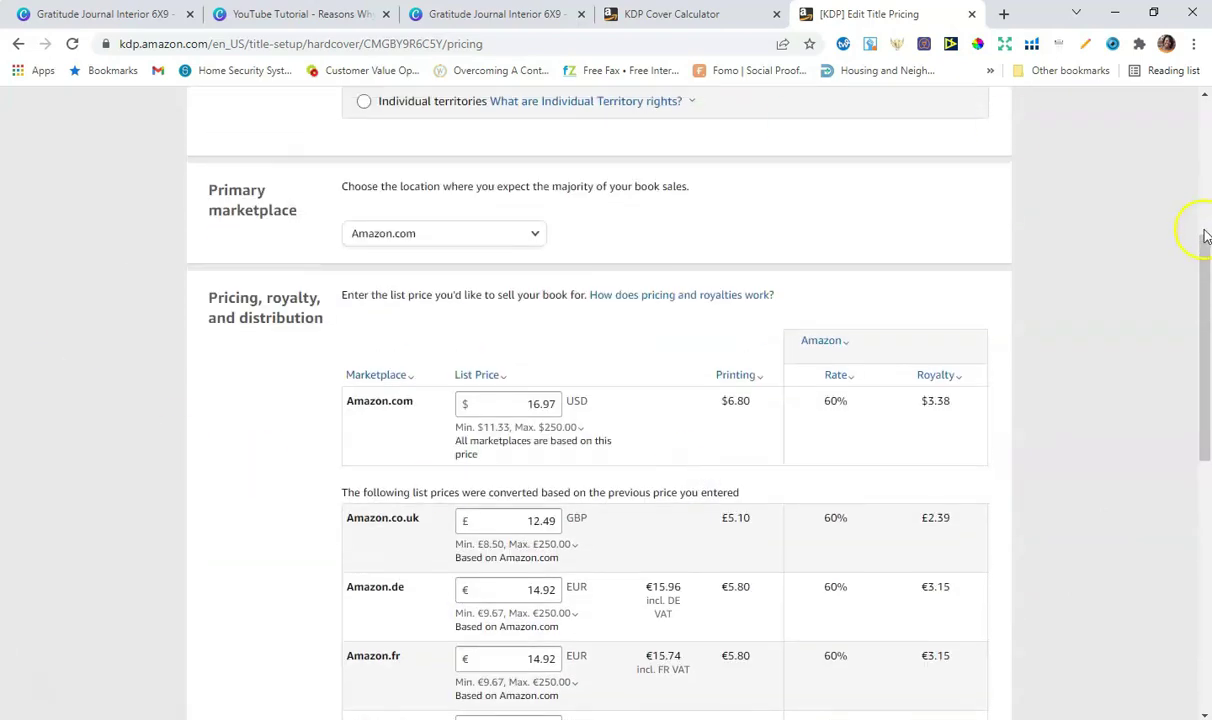
pyautogui.scroll(4, 1205, 236)
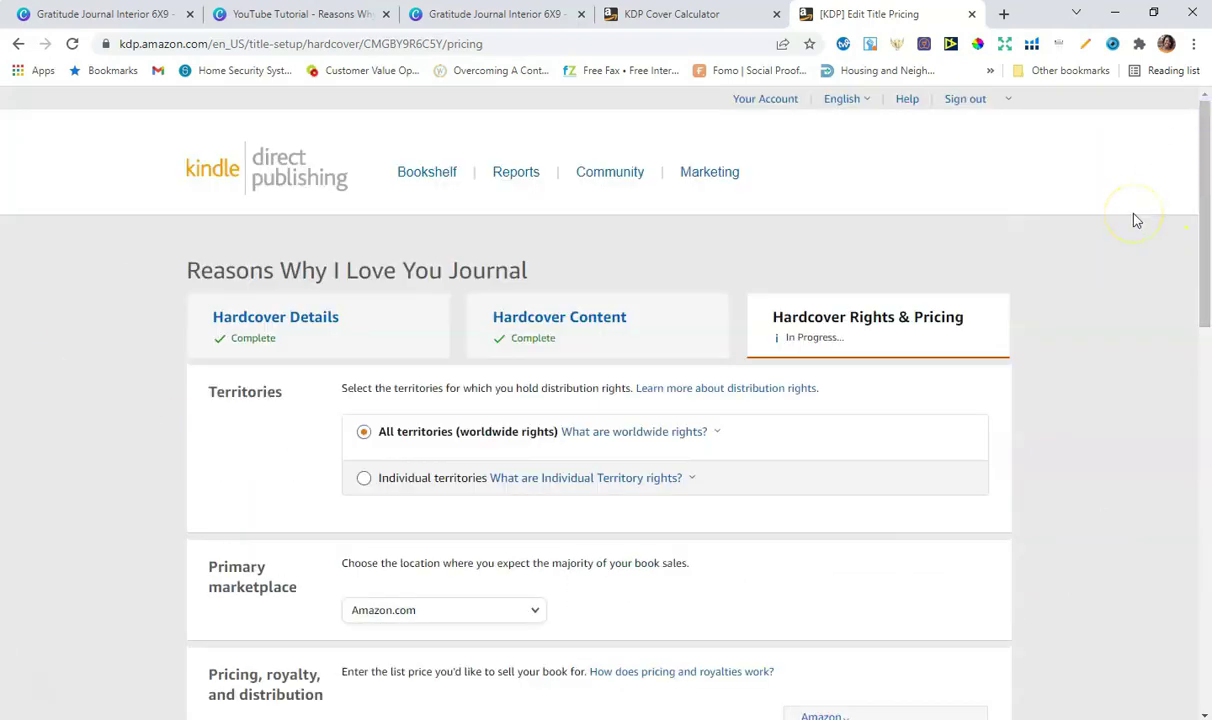